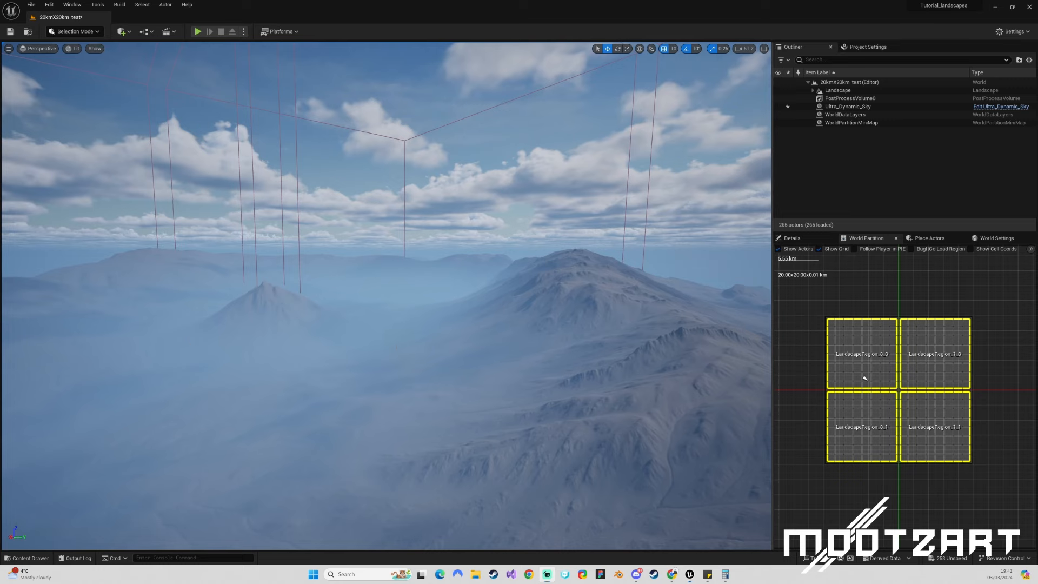
Fly over the 20 km landscape to examine its terrain, mountains and distant ridges, ending above a ridge.
mouse_move(386, 296)
right_mouse_down()
mouse_move(503, 275)
mouse_move(405, 281)
mouse_move(411, 303)
mouse_move(514, 281)
mouse_move(302, 284)
mouse_move(238, 306)
mouse_move(330, 278)
mouse_move(210, 287)
mouse_move(213, 273)
mouse_move(181, 254)
mouse_move(319, 271)
mouse_move(237, 286)
mouse_move(83, 278)
mouse_move(67, 267)
mouse_move(108, 253)
mouse_move(108, 278)
mouse_move(200, 279)
mouse_move(38, 276)
mouse_move(216, 268)
mouse_move(35, 262)
mouse_move(43, 273)
mouse_move(67, 271)
mouse_move(12, 289)
right_mouse_up()
key("w")
key("d")
key("a")
key("w")
key("w")
key("s")
key("w")
key("s")
key("w")
key("w")
key("d")
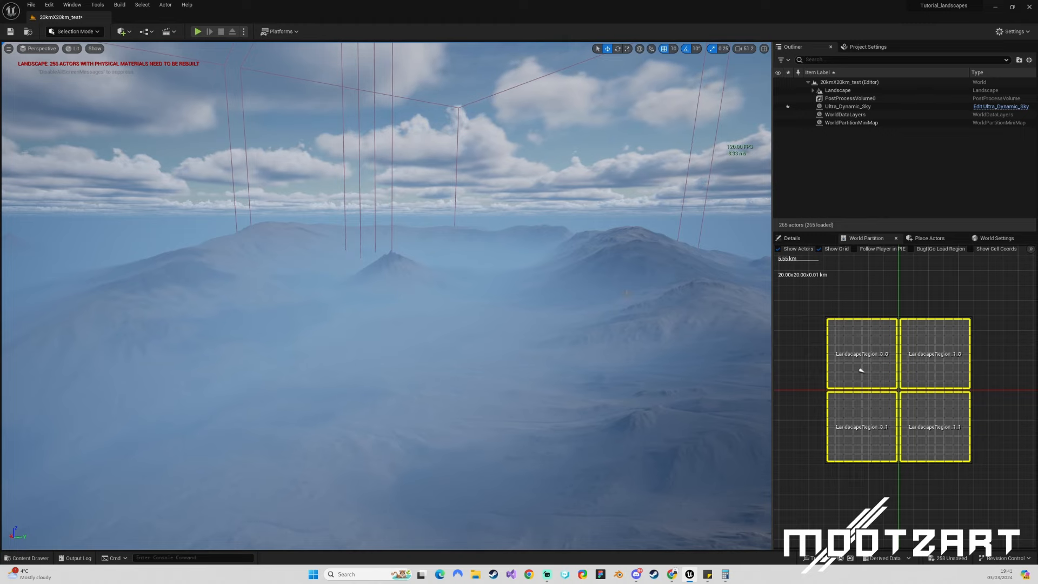
key("w")
mouse_move(441, 346)
right_mouse_down()
mouse_move(435, 334)
mouse_move(456, 338)
mouse_move(426, 325)
mouse_move(454, 329)
mouse_move(441, 336)
right_mouse_up()
Play-test the level from the chosen ridge spot, running the character around to survey the terrain, and end the session.
right_click(382, 295)
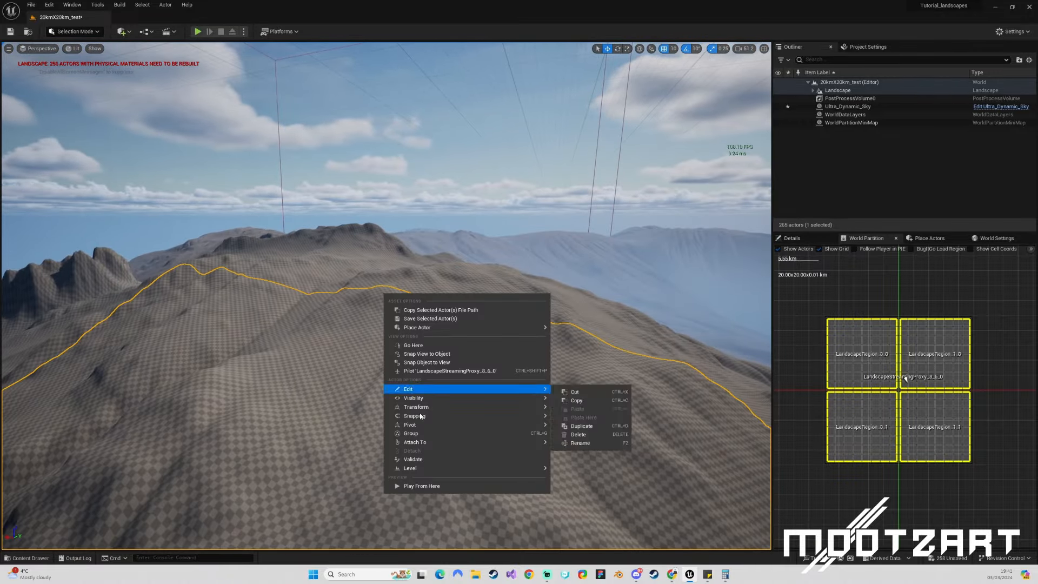
left_click(463, 484)
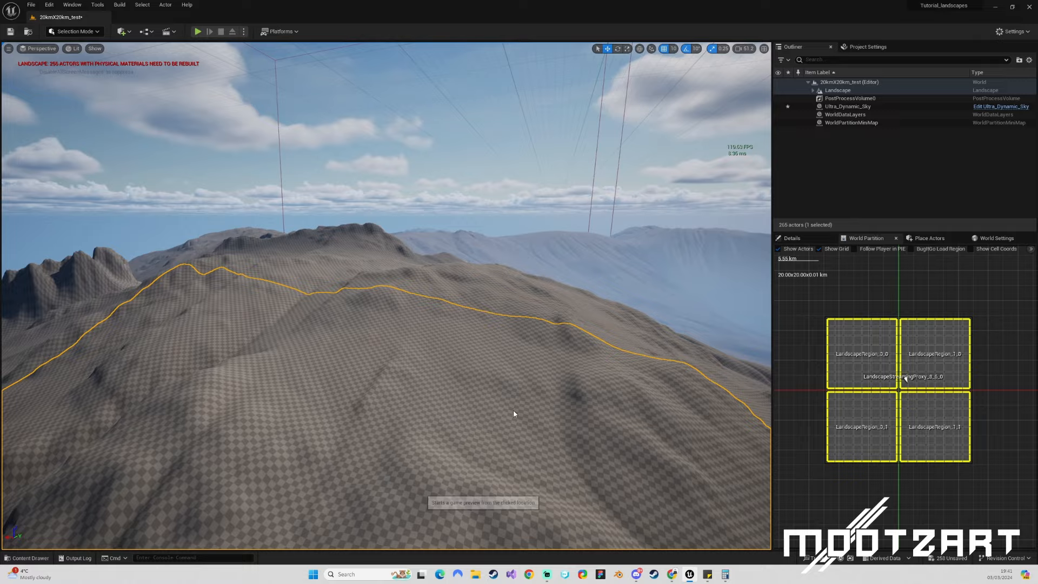
key("w")
key("a")
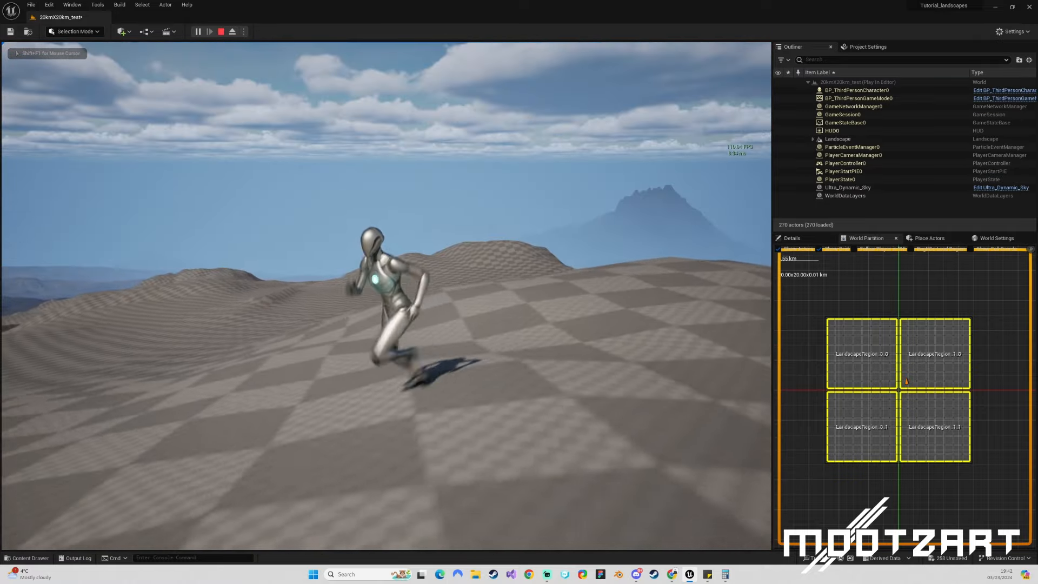
key("s")
key("a")
key("w")
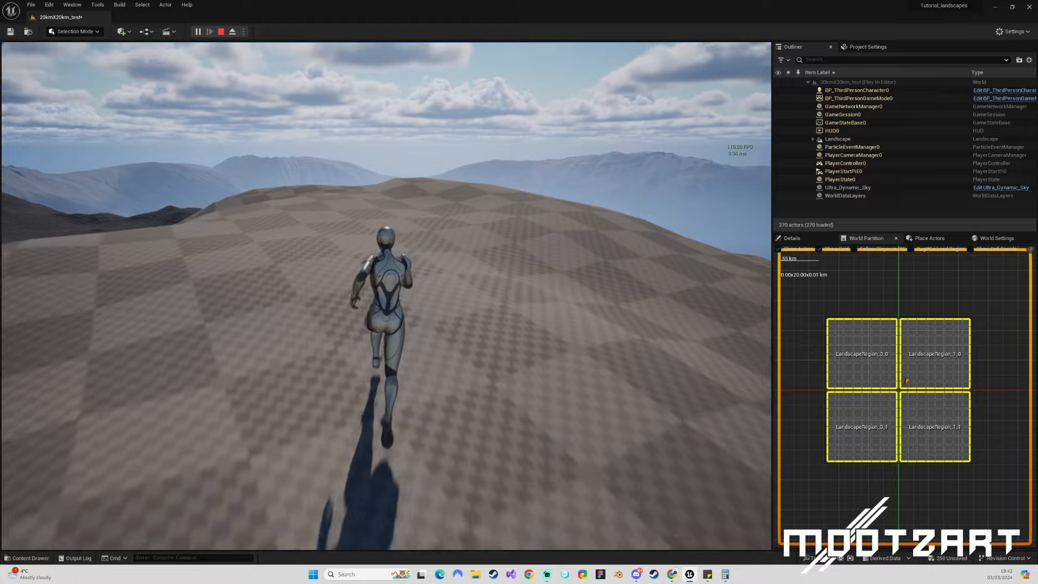
key("d")
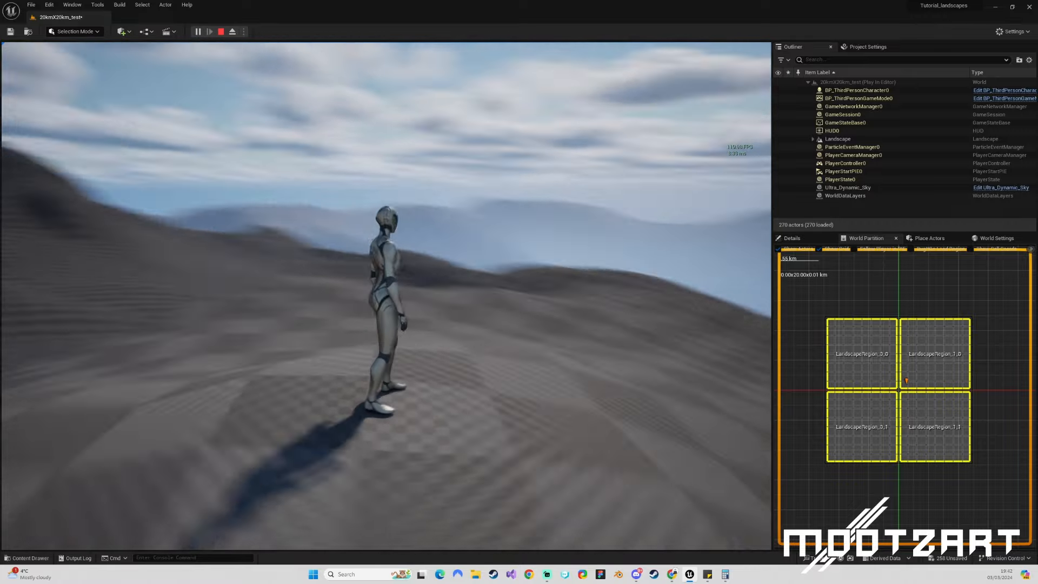
key("a")
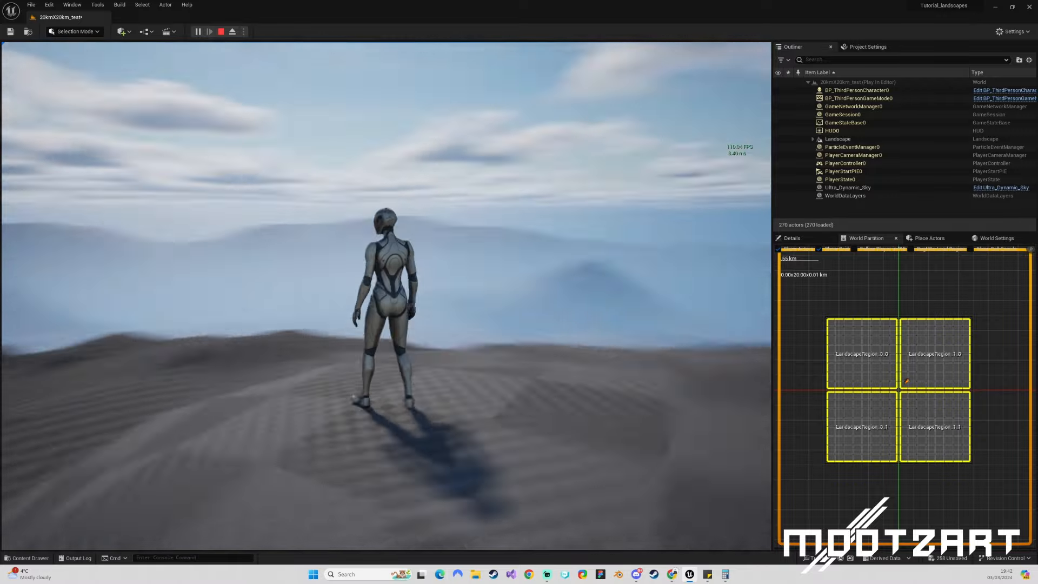
key("w")
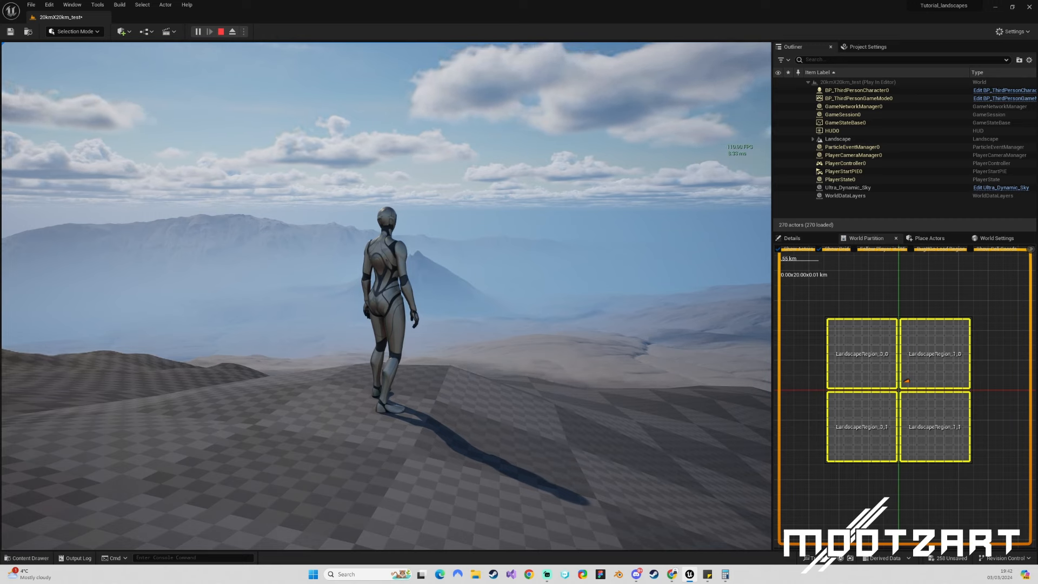
key("Escape")
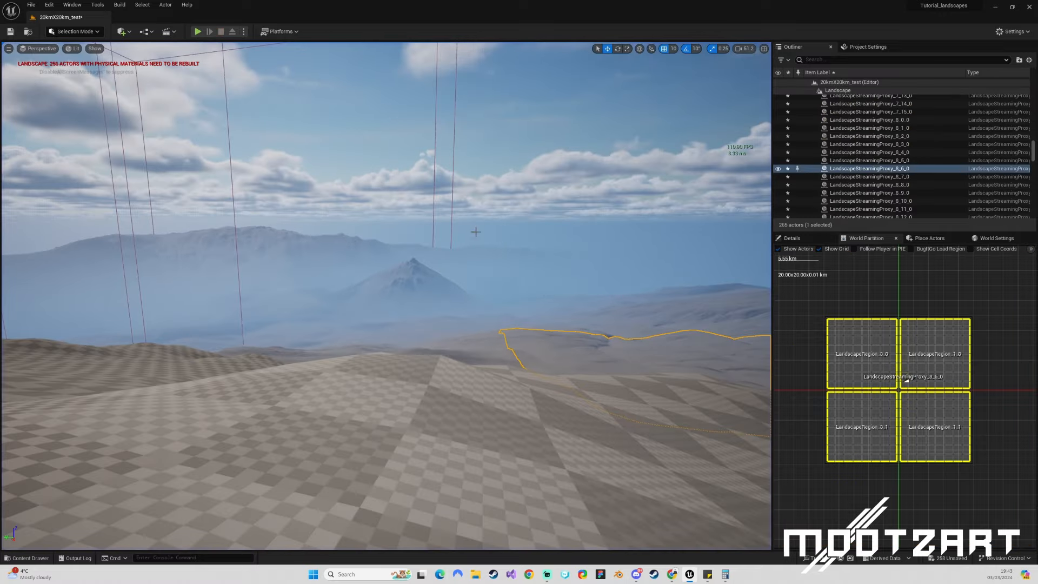
Create a new level from the Empty Open World template without saving the current level's changes.
right_click_drag(449, 311, 448, 335)
key("w")
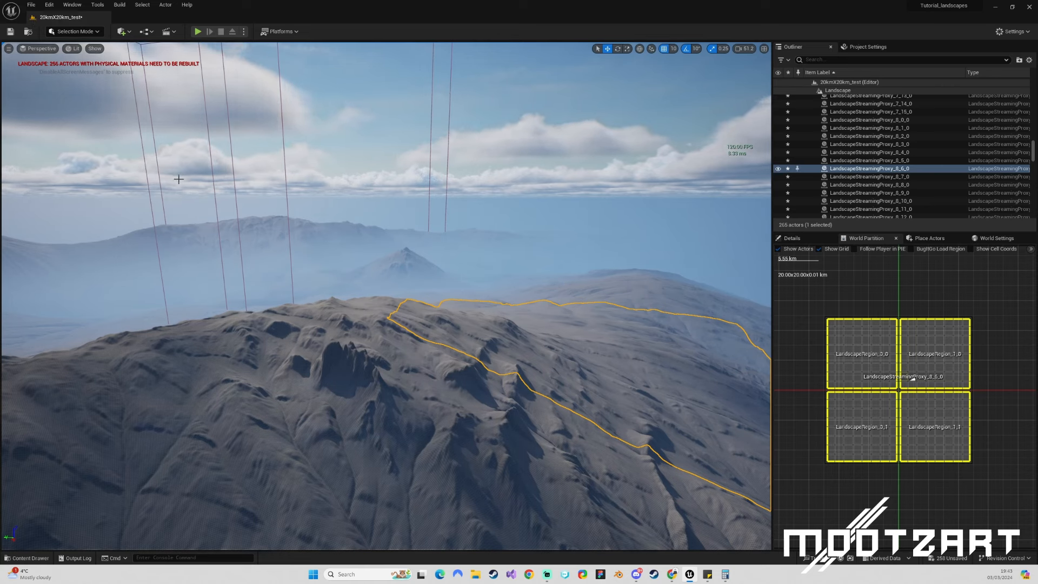
left_click(31, 5)
mouse_move(59, 54)
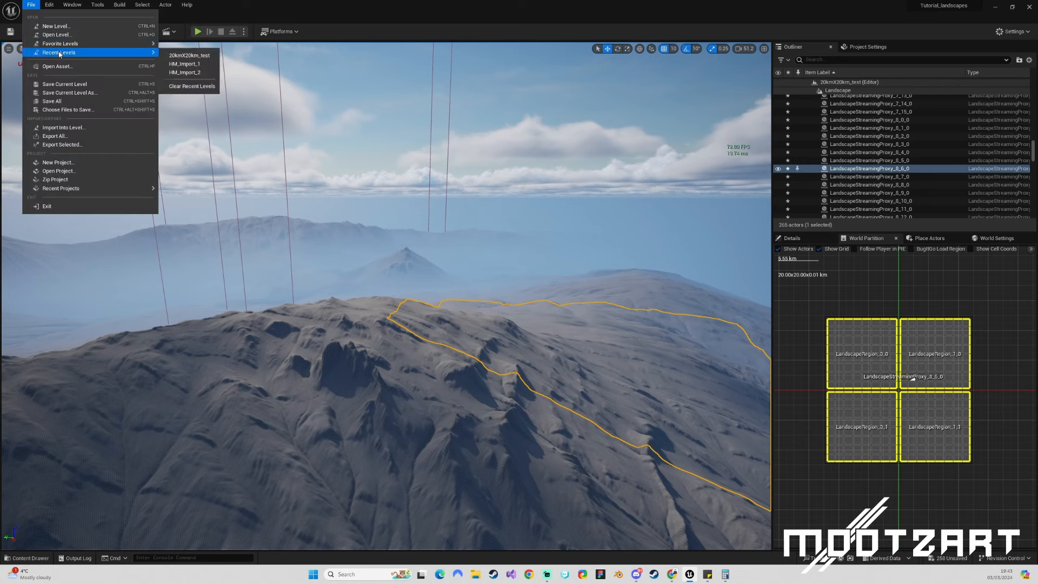
left_click(56, 26)
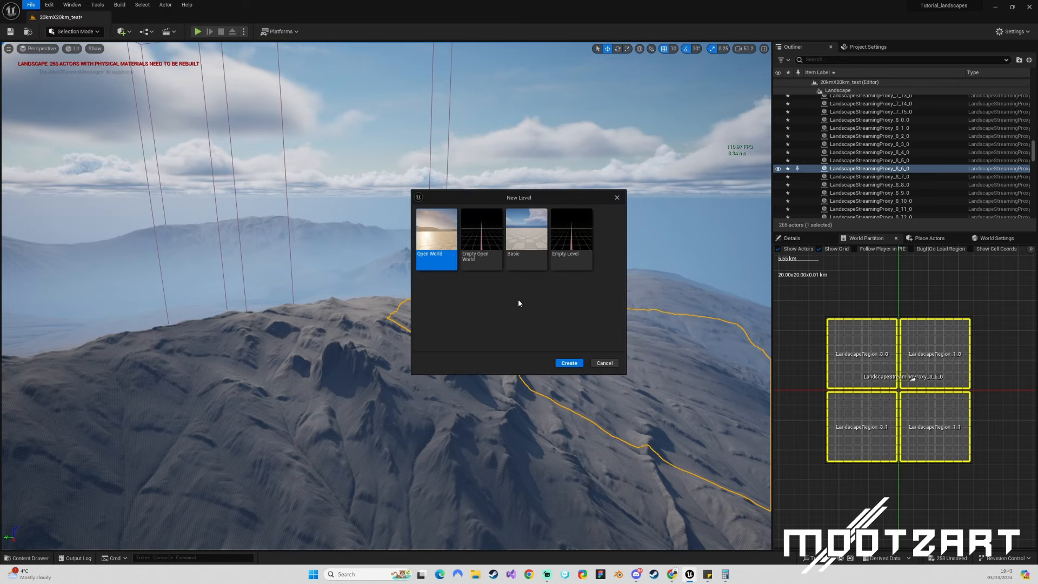
left_click(481, 238)
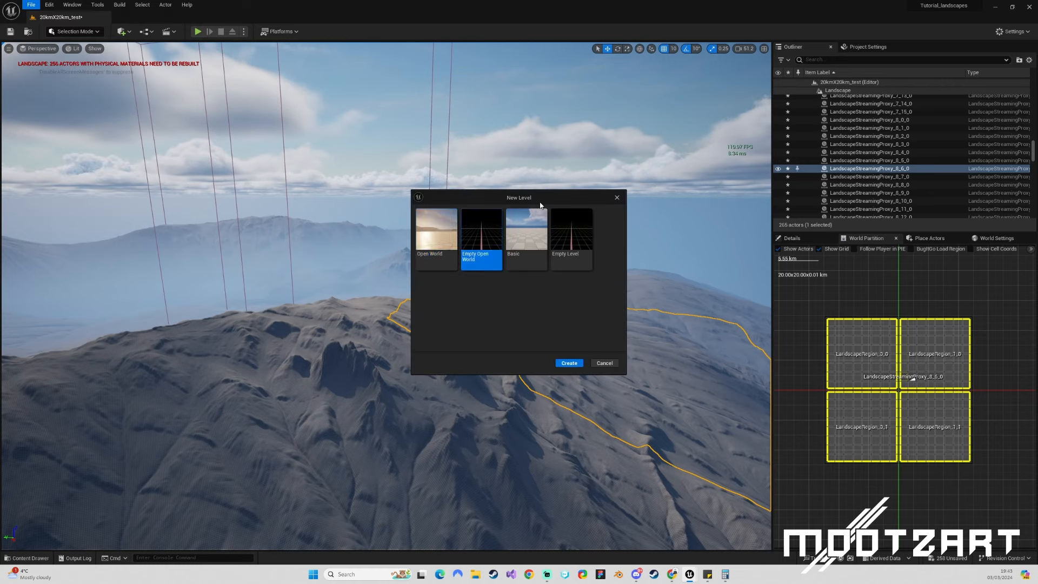
left_click_drag(546, 197, 441, 195)
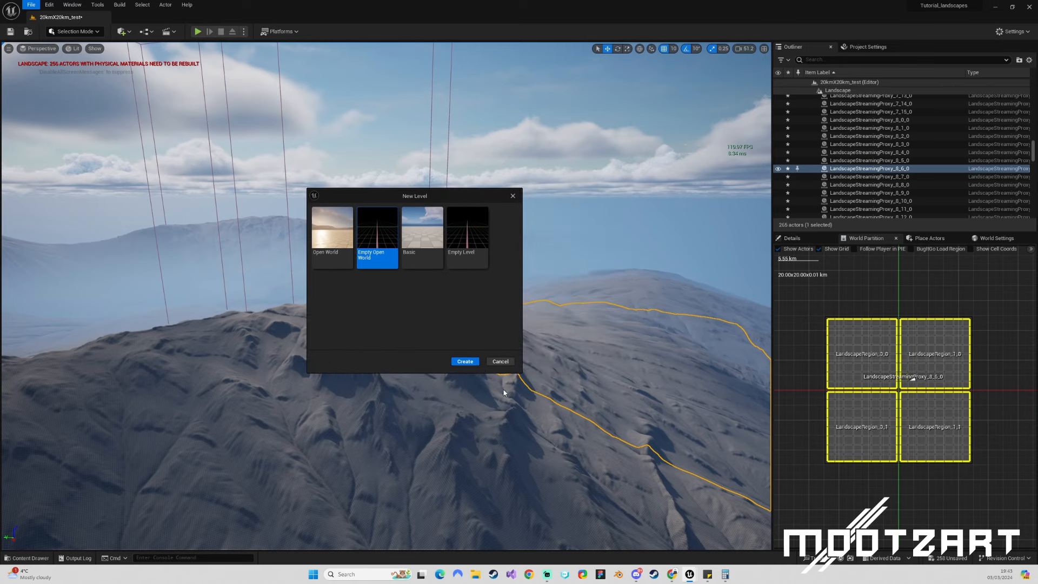
left_click(465, 361)
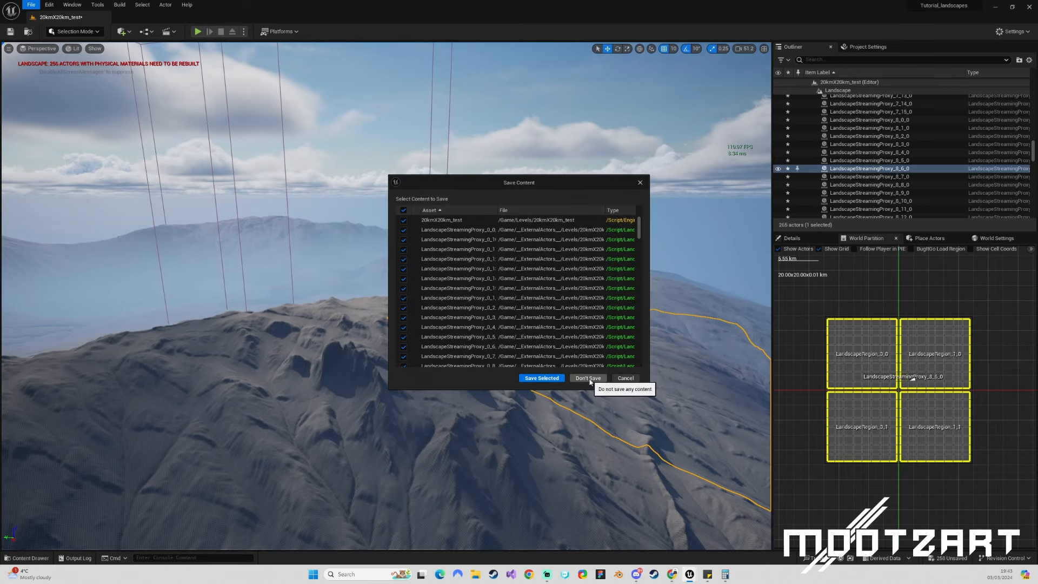
left_click(589, 378)
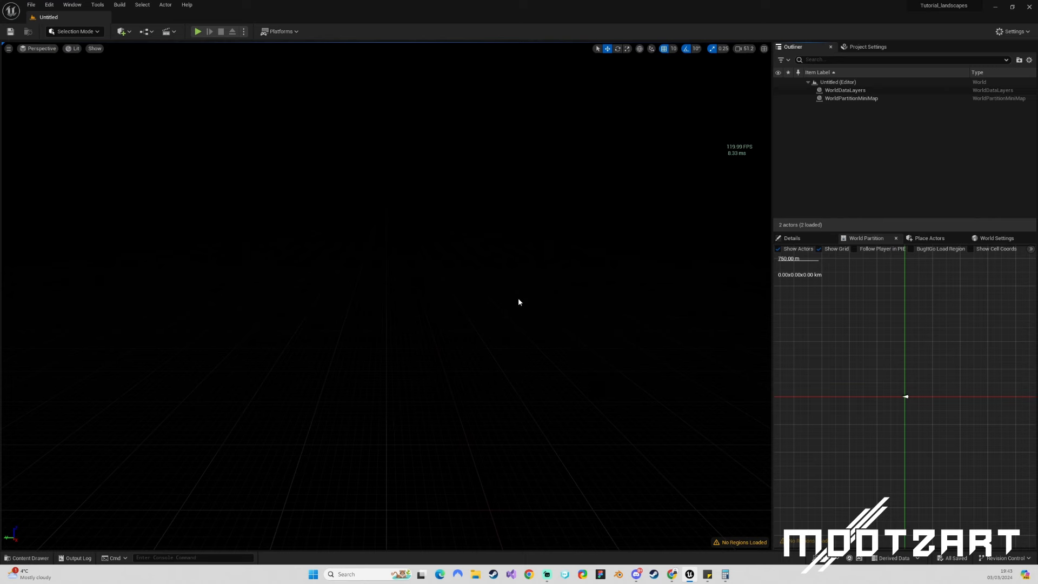
Widen the viewport and turn on the frame rate display.
left_click_drag(772, 297, 811, 299)
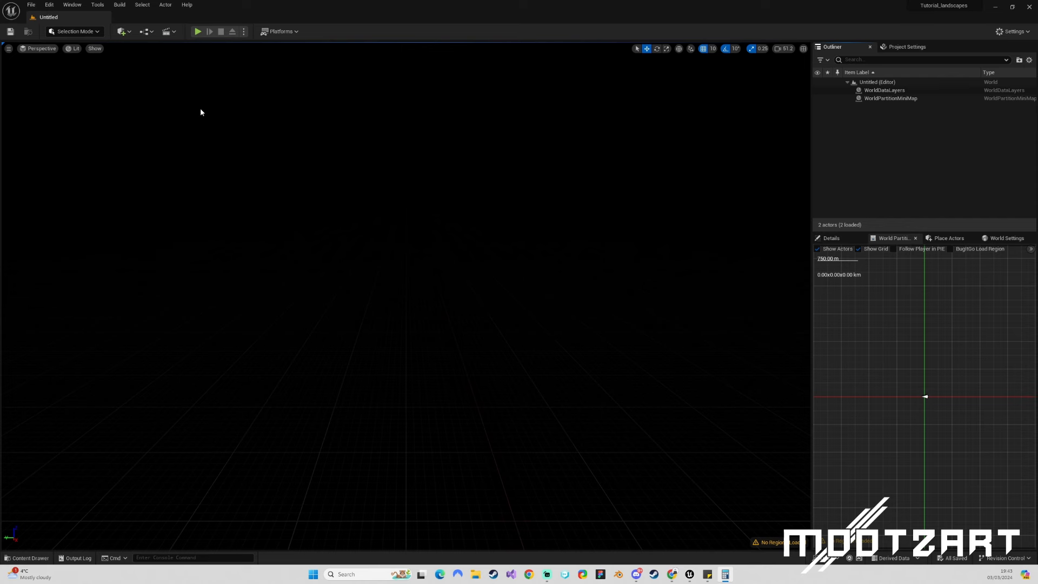
left_click(830, 238)
key("ctrl+shift+h")
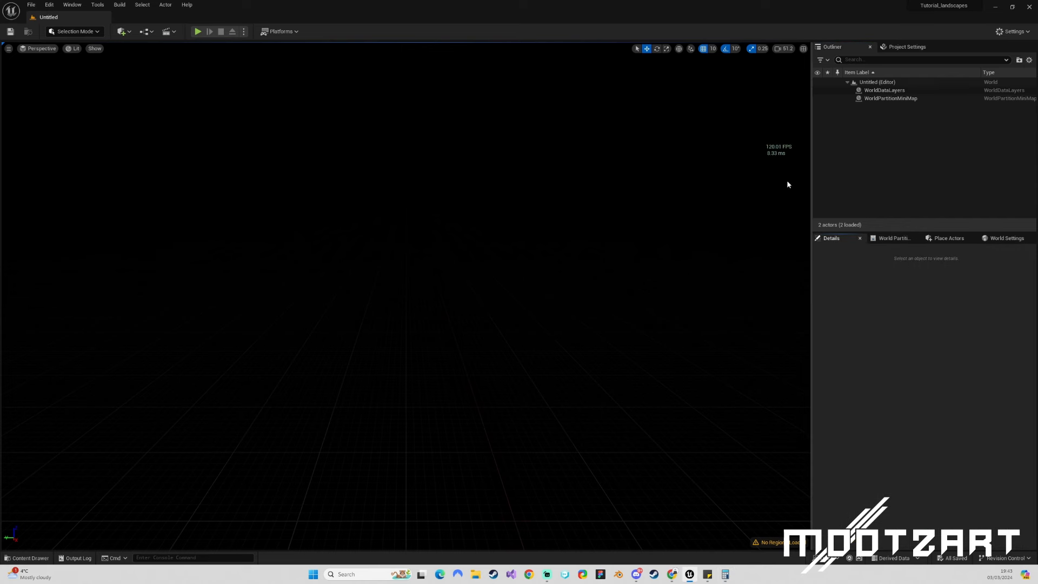
Examine the new level's World Partition map and compare it with the actor details view.
left_click(891, 239)
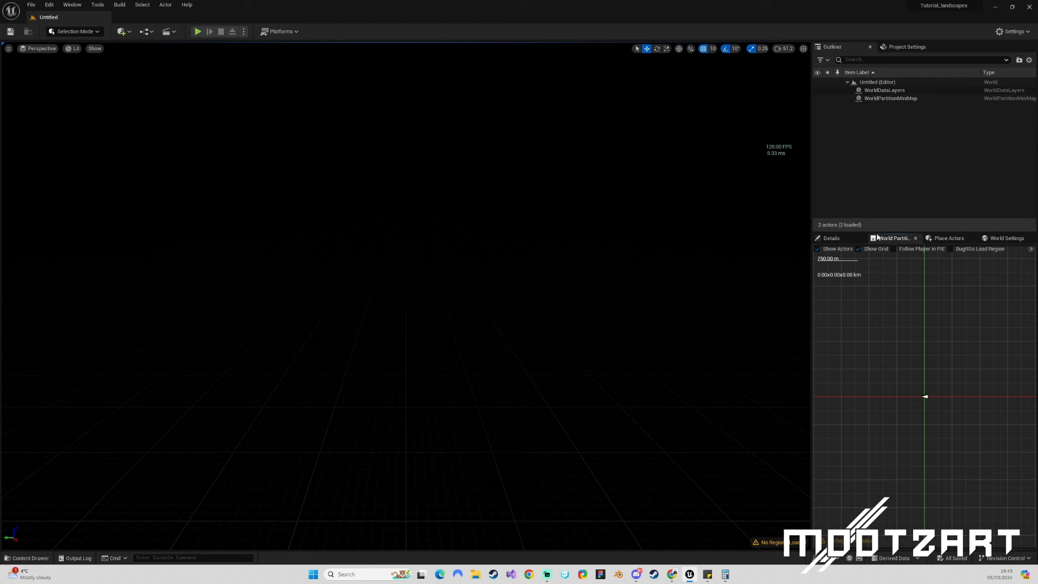
left_click(832, 238)
left_click(893, 238)
left_click(852, 238)
left_click(889, 239)
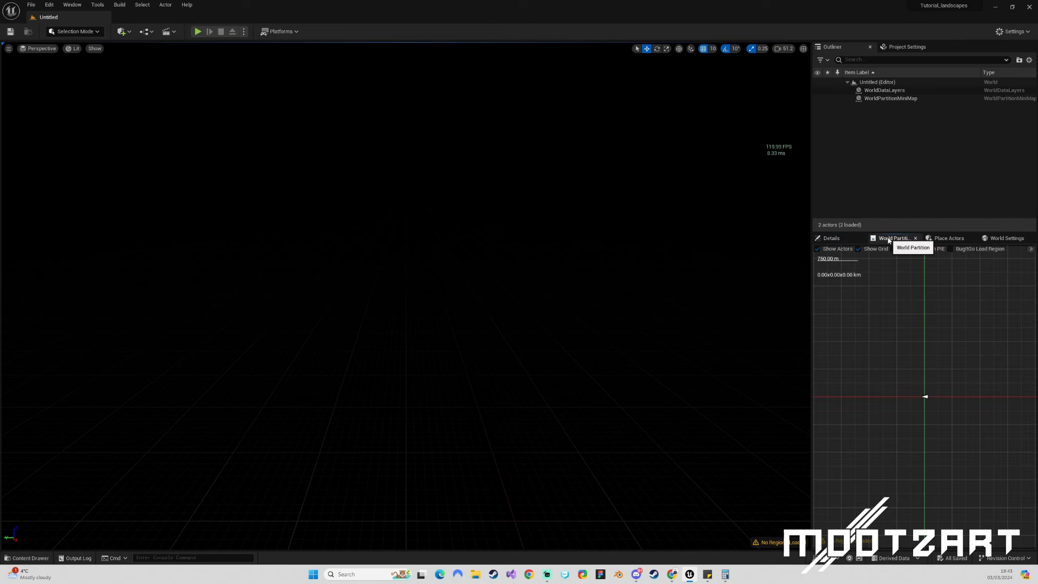
left_click(851, 239)
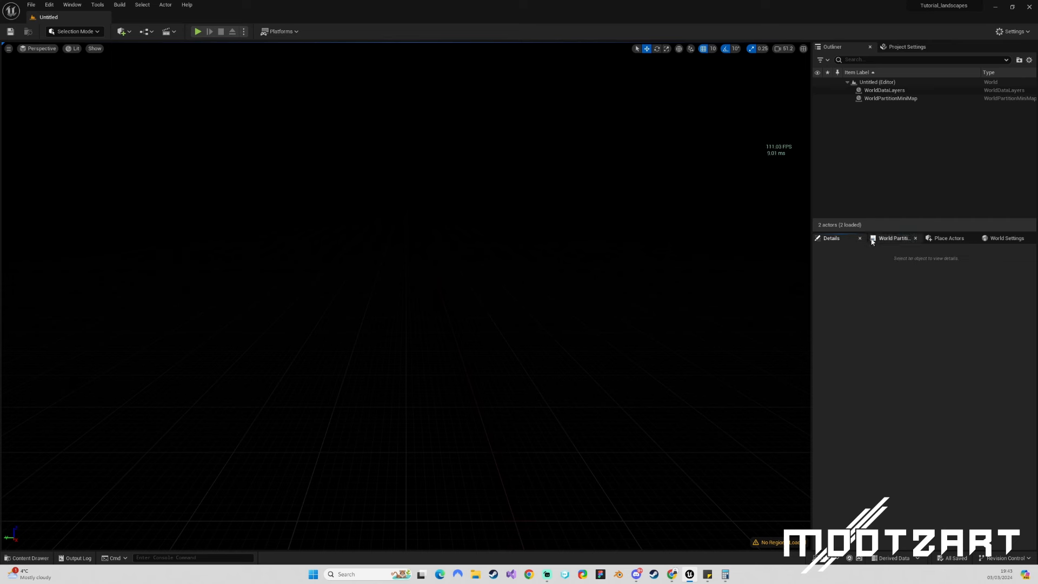
left_click(872, 239)
left_click(832, 239)
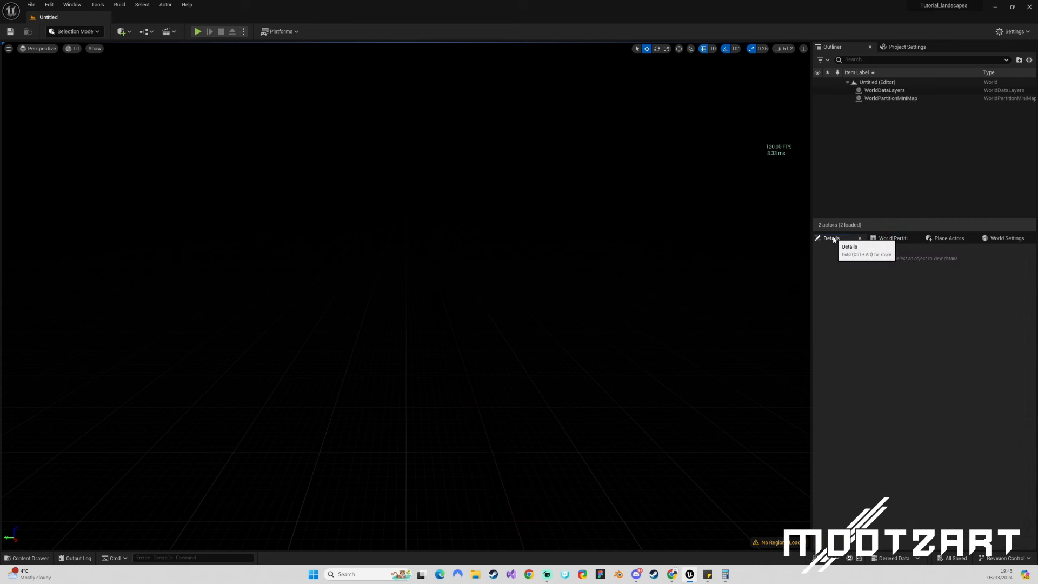
left_click(891, 238)
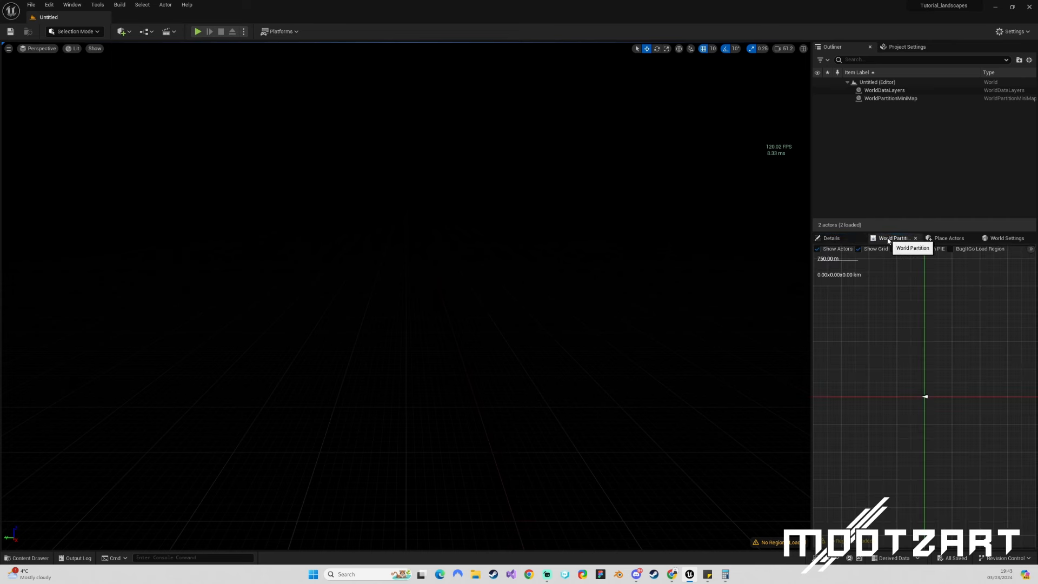
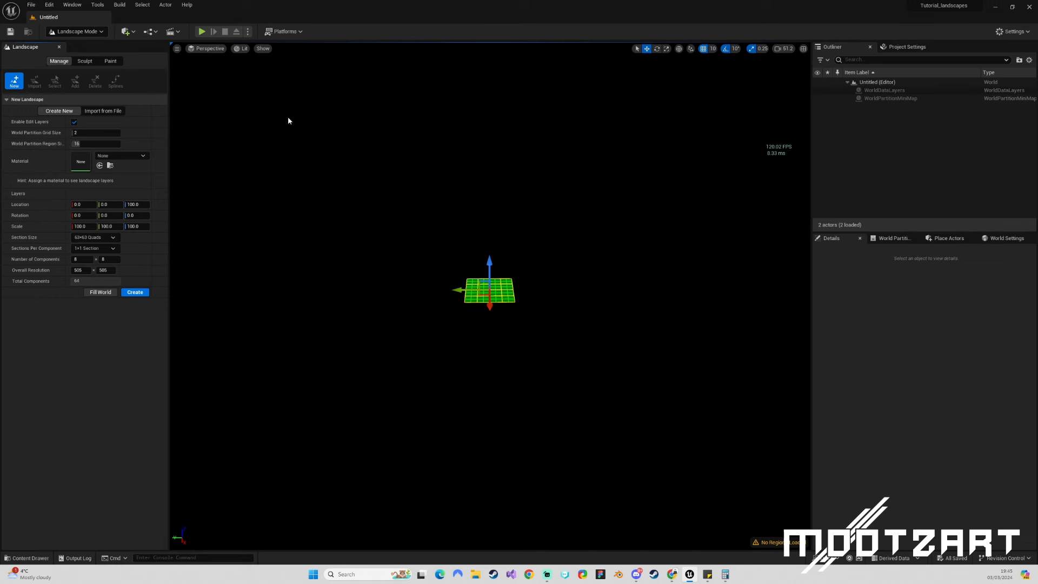
Review the landscape options for importing from a file and return to the settings for creating a new one.
left_click(103, 111)
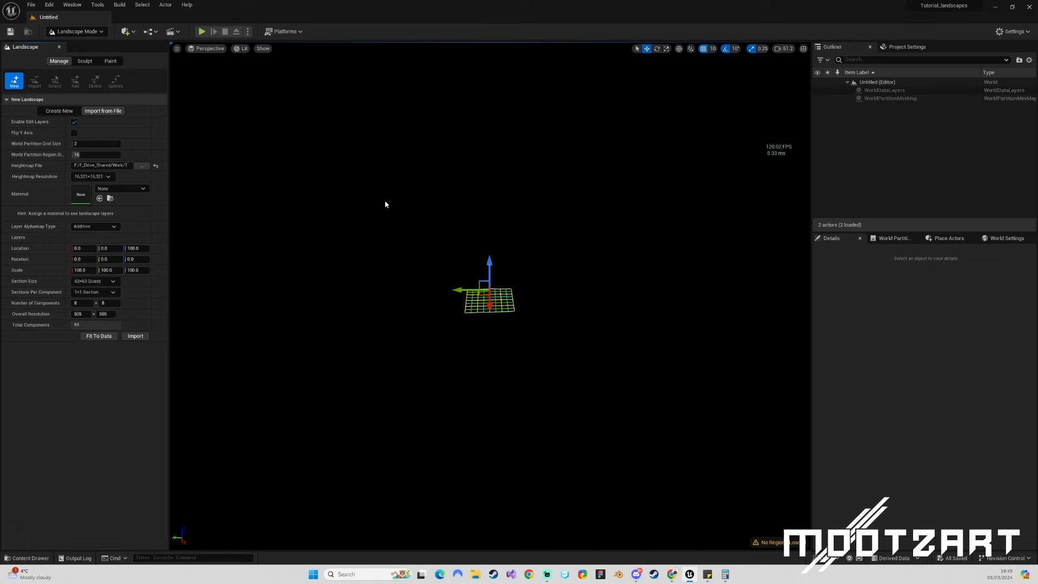
left_click(56, 112)
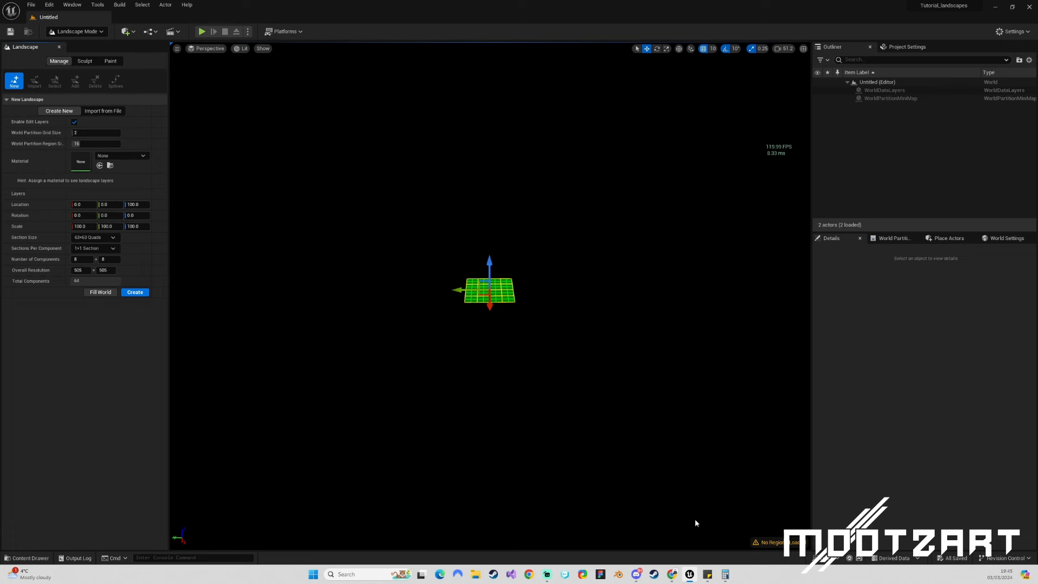
Close the sticky note containing the height map scaling formula and return to the landscape editor.
mouse_move(709, 579)
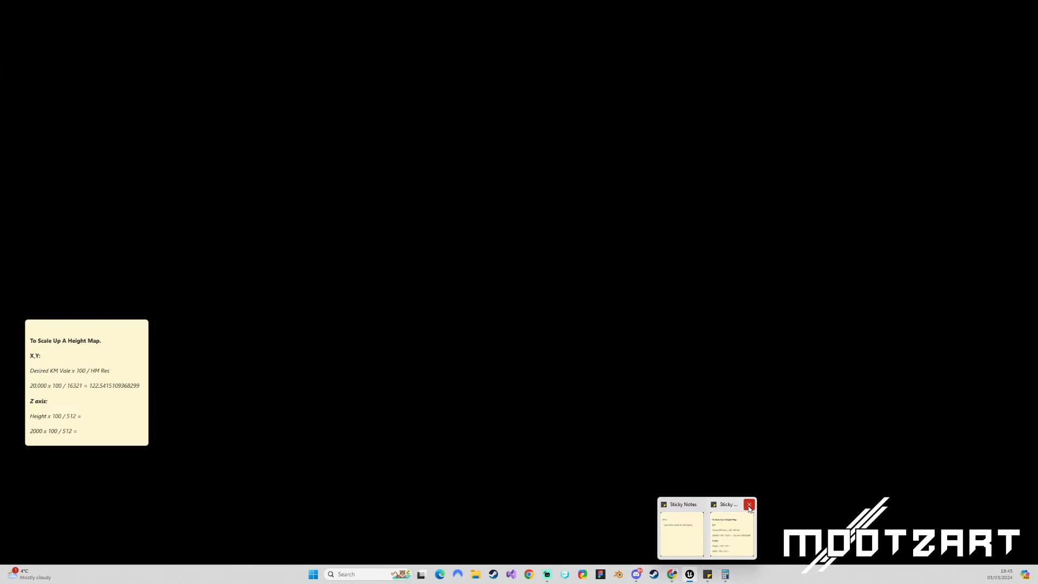
left_click(749, 503)
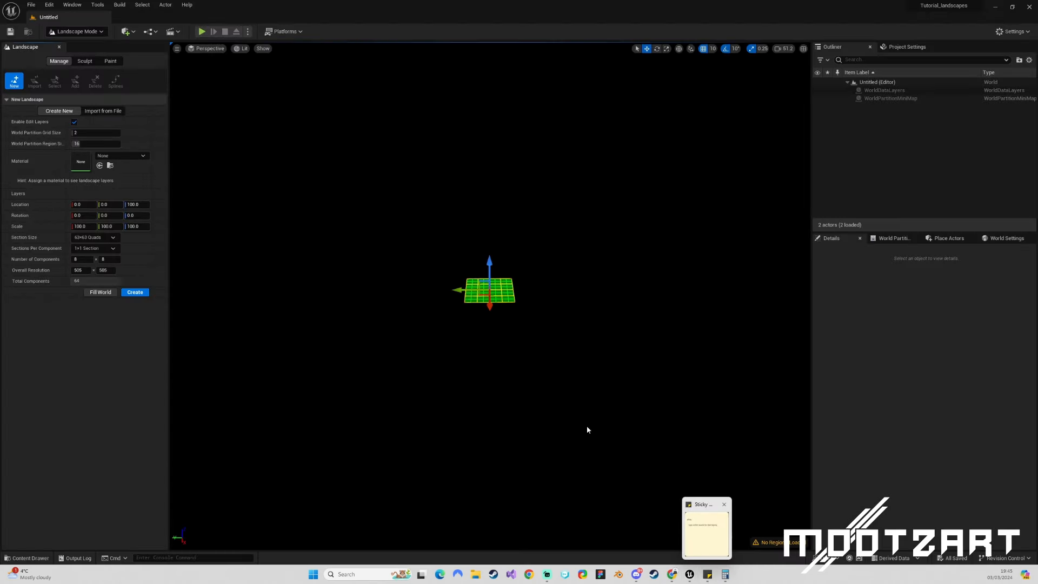
left_click(615, 328)
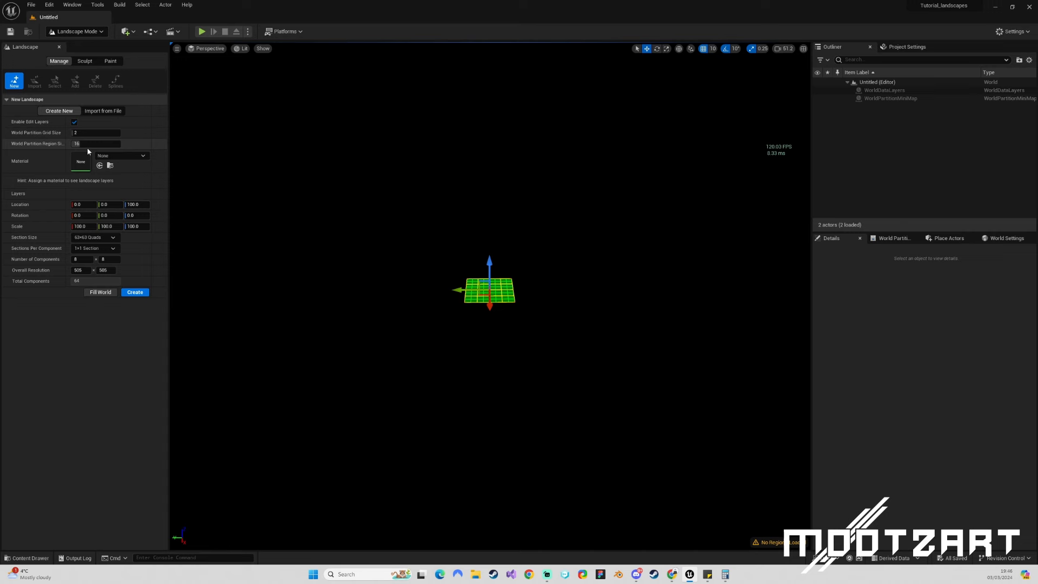
Set the new landscape's section size to 255×255 quads and its sections per component to 2×2.
left_click(110, 241)
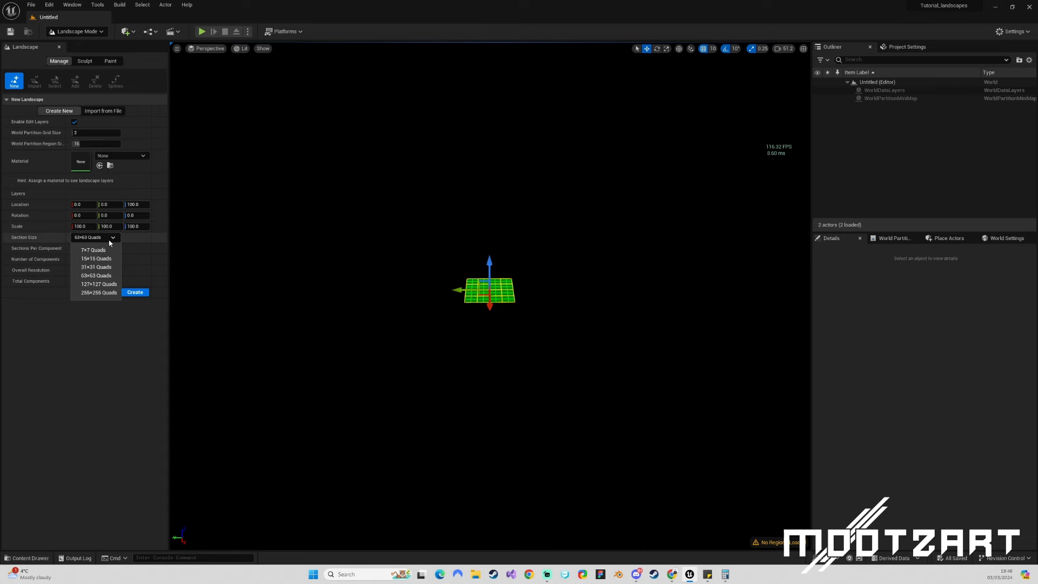
left_click(92, 293)
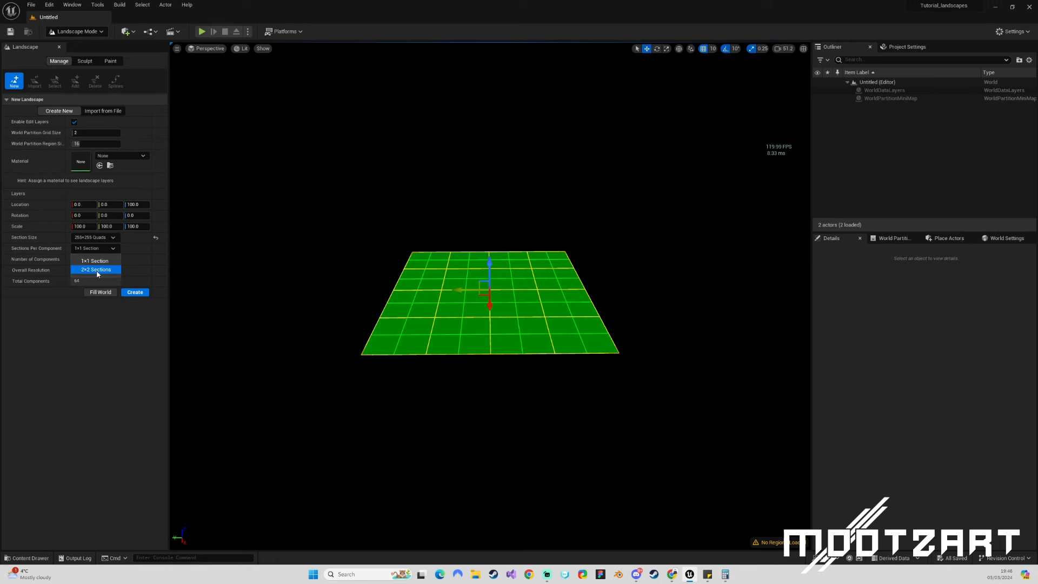
left_click(97, 274)
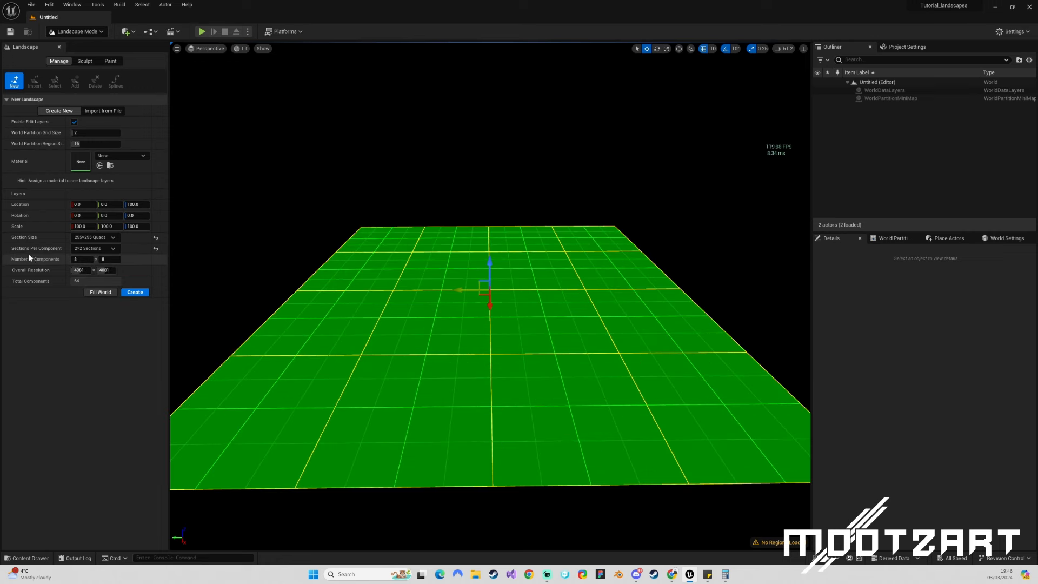
Set the new landscape's number of components to 32 × 32.
left_click(81, 259)
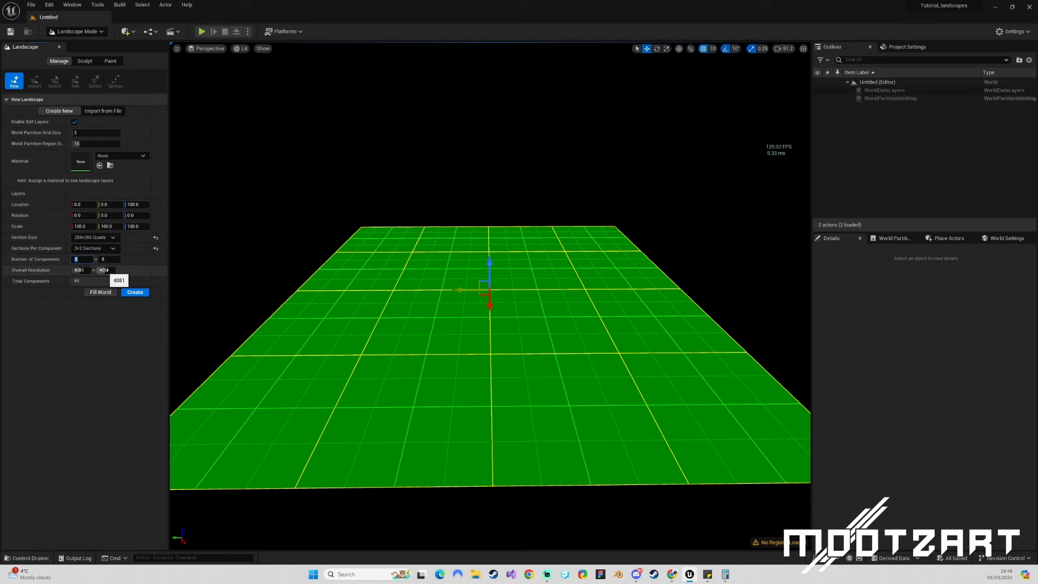
key("Tab")
type("32")
left_click(99, 364)
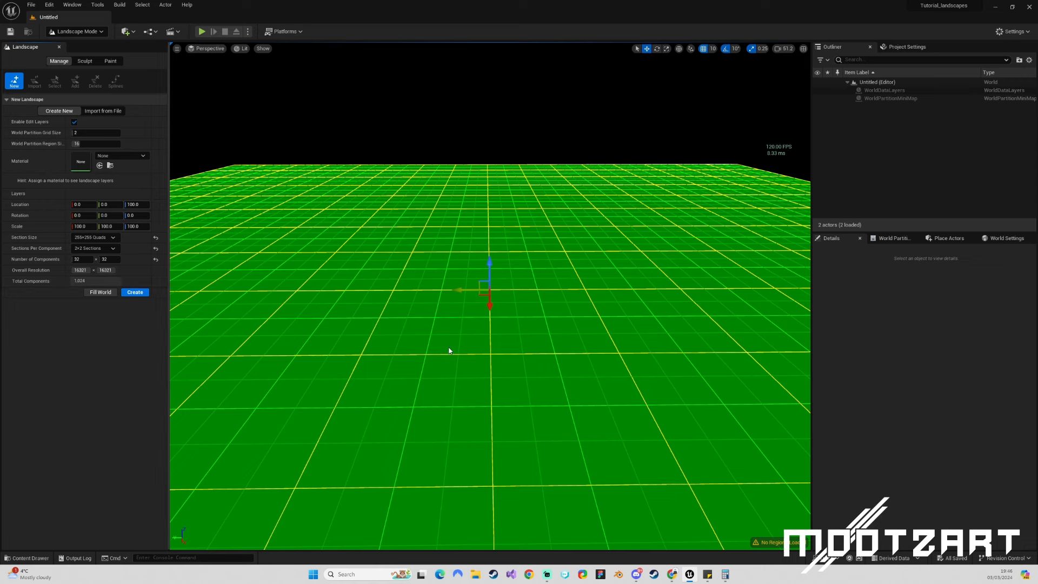
Pull the camera back at a higher speed to examine the full extent of the landscape preview grid.
right_click_drag(378, 292, 374, 316)
key("s")
scroll(374, 317, "up", 2)
right_click_drag(424, 288, 424, 288)
scroll(424, 288, "up", 1)
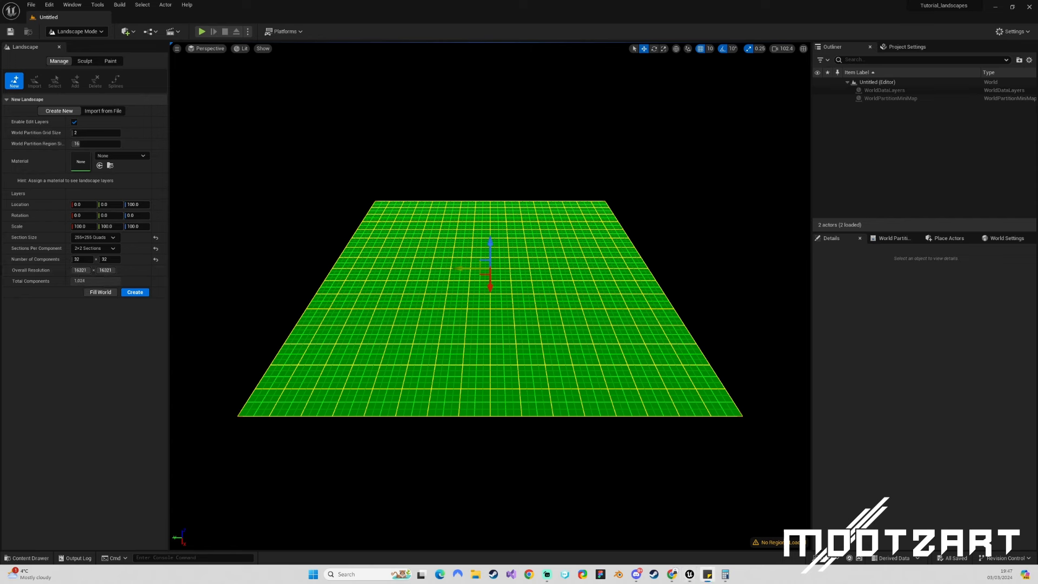
Bring up a new blank sticky note and the Calculator beside the landscape preview.
left_click_drag(0, 385, 57, 329)
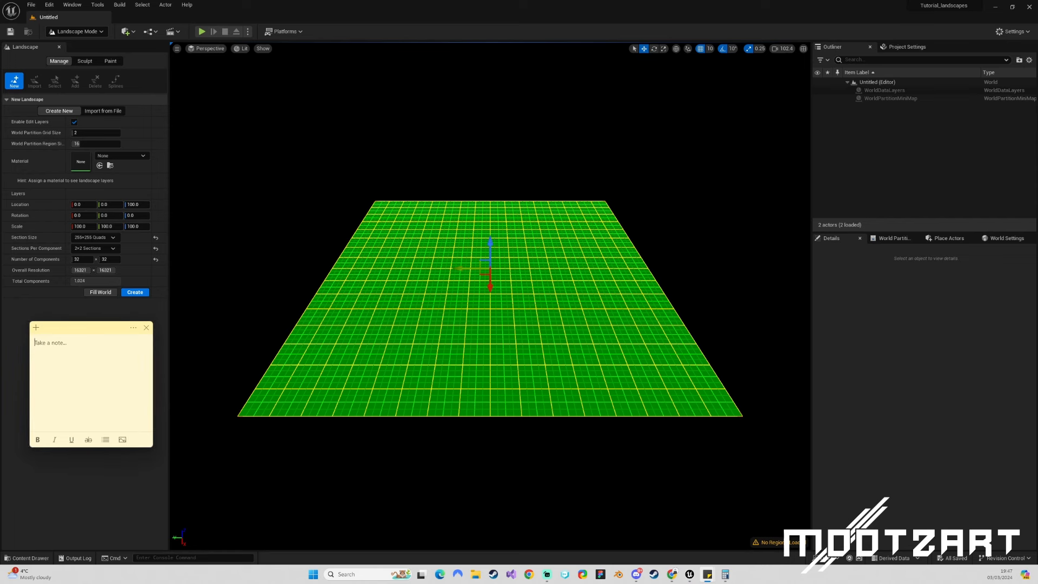
left_click_drag(0, 288, 906, 292)
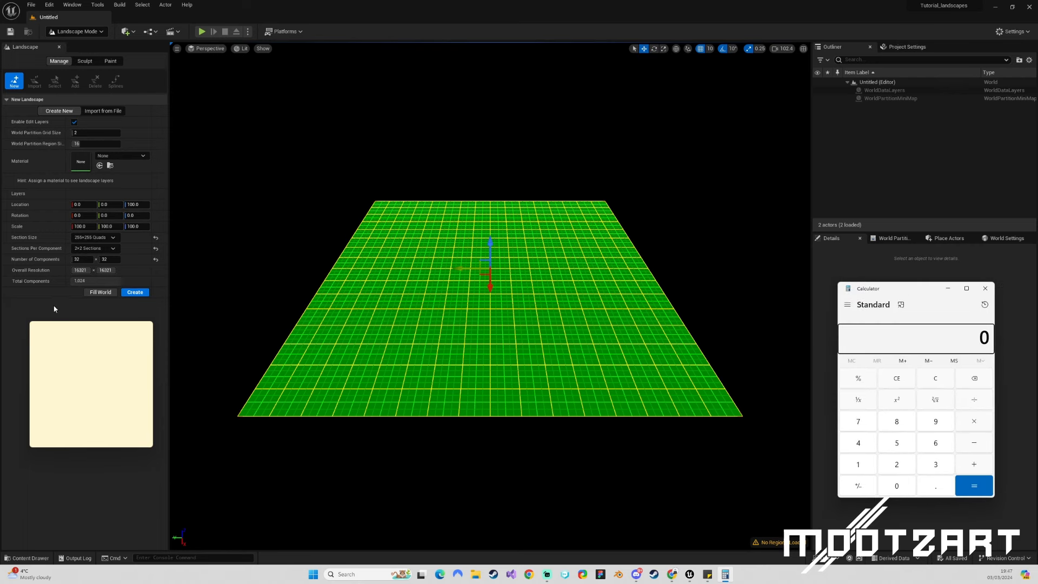
left_click(96, 374)
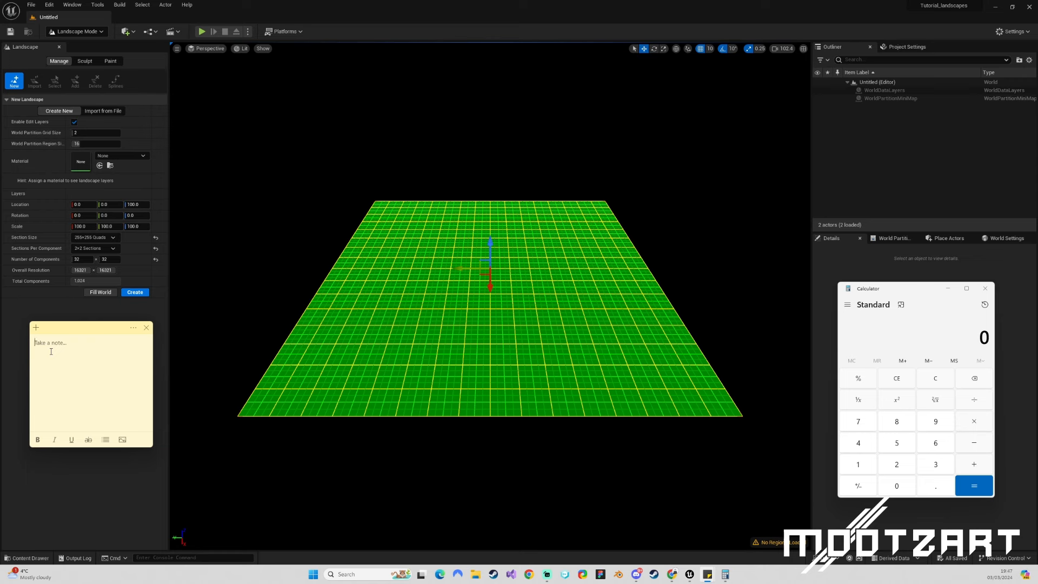
Write the bold headings "Scale Up Method:" and "X,Y Axis:" in the sticky note.
type("Scale Up Method")
left_click_drag(86, 344, 25, 341)
key("ctrl+b")
left_click(89, 340)
type("XY")
key("BackSpace")
type(",Y Axis")
Add the formula "(Desired KM x 100 / HM Res)" in italics under the X,Y Axis heading.
key("BackSpace")
type("red K")
type("M")
type(" x 100")
type(" / HM Re")
type("(")
left_click_drag(104, 373, 33, 373)
key("ctrl+i")
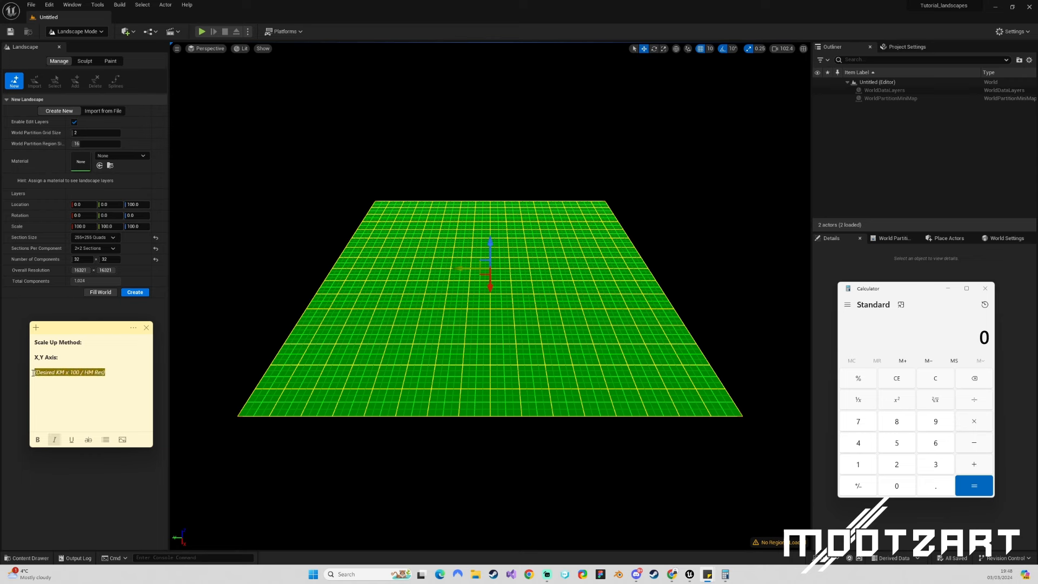
Write the worked calculation "30,000 x 100 / 16321 =" below the X,Y formula in the note.
left_click(85, 383)
type("30")
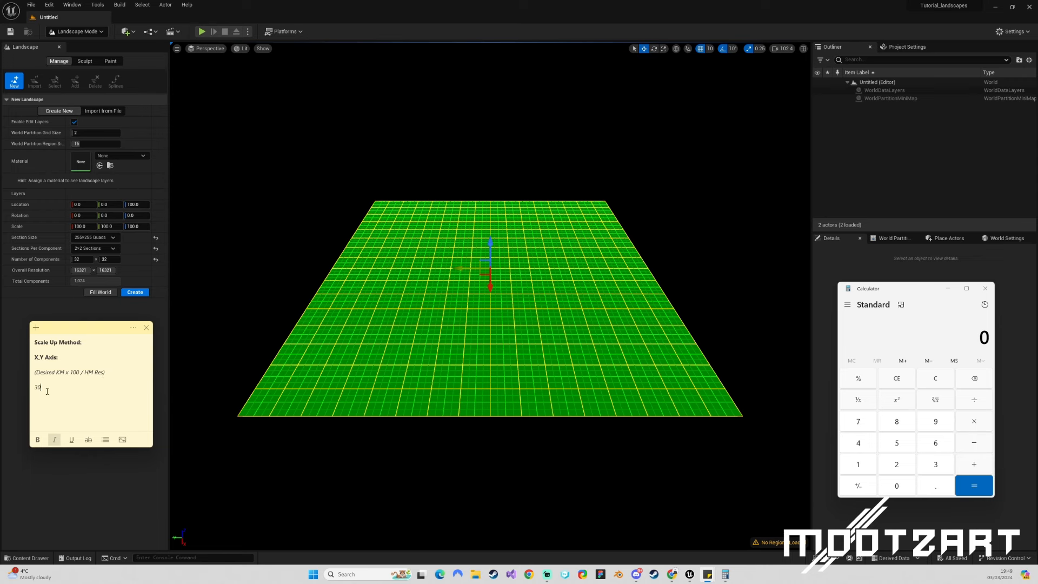
type(".00")
type("0 x 100 / 1")
type("6321")
key("BackSpace")
type("1 =")
Multiply 30,000 by 100 in Calculator.
left_click(895, 384)
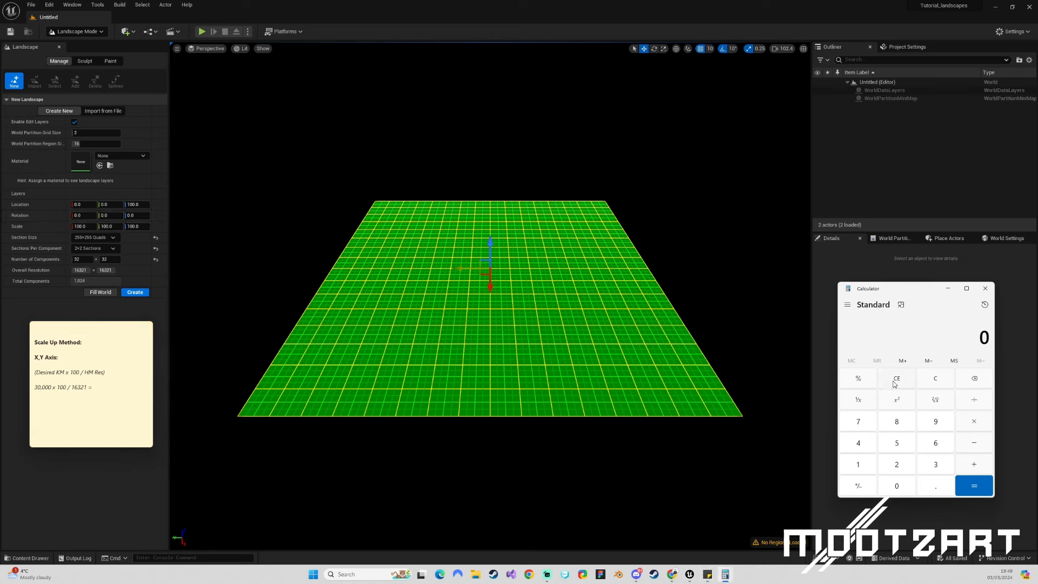
left_click(935, 466)
double_click(901, 486)
left_click(901, 487)
left_click(901, 486)
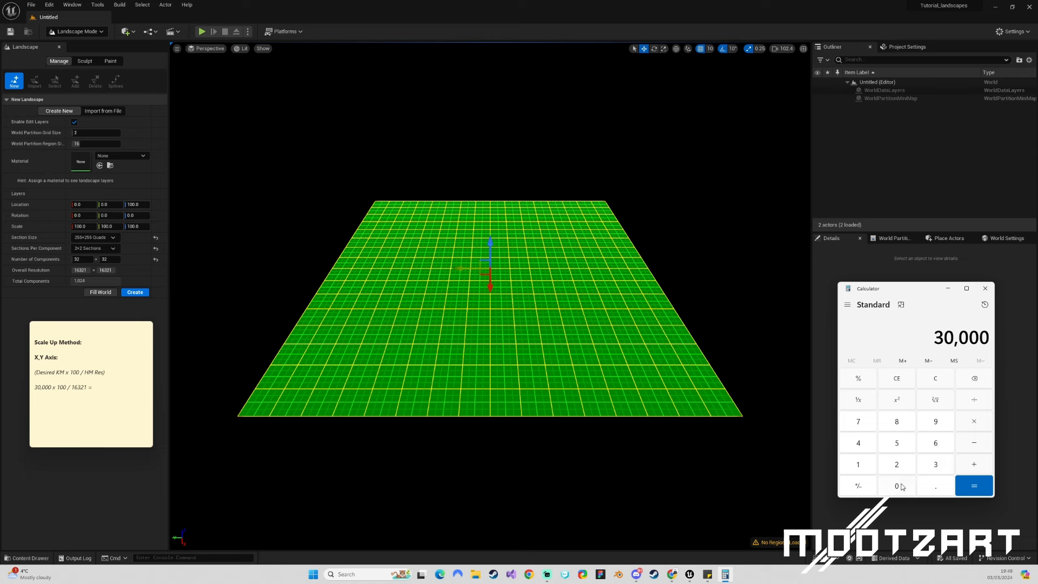
left_click(973, 424)
left_click(859, 466)
left_click(897, 486)
left_click(898, 487)
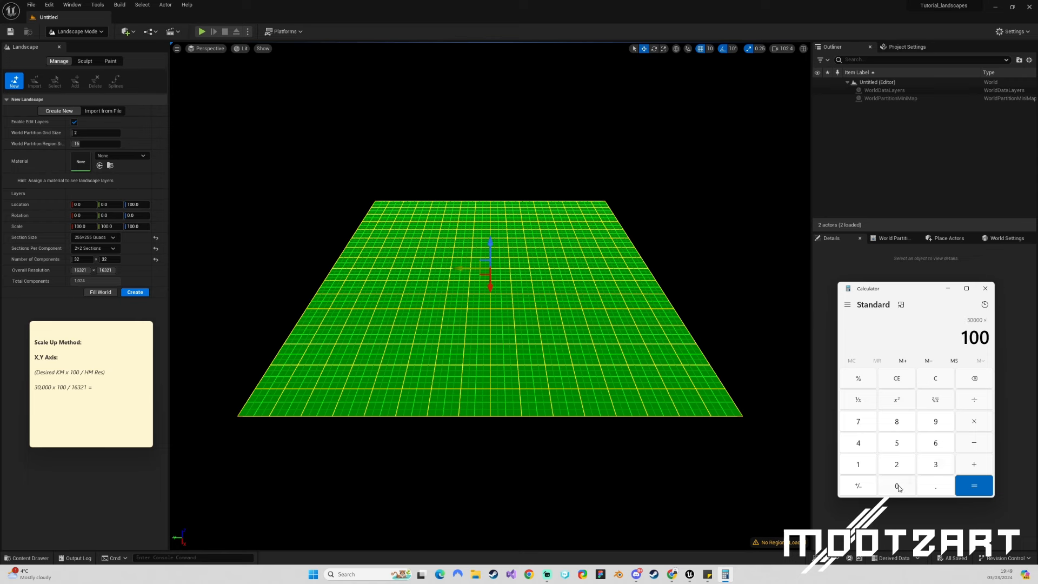
left_click(972, 486)
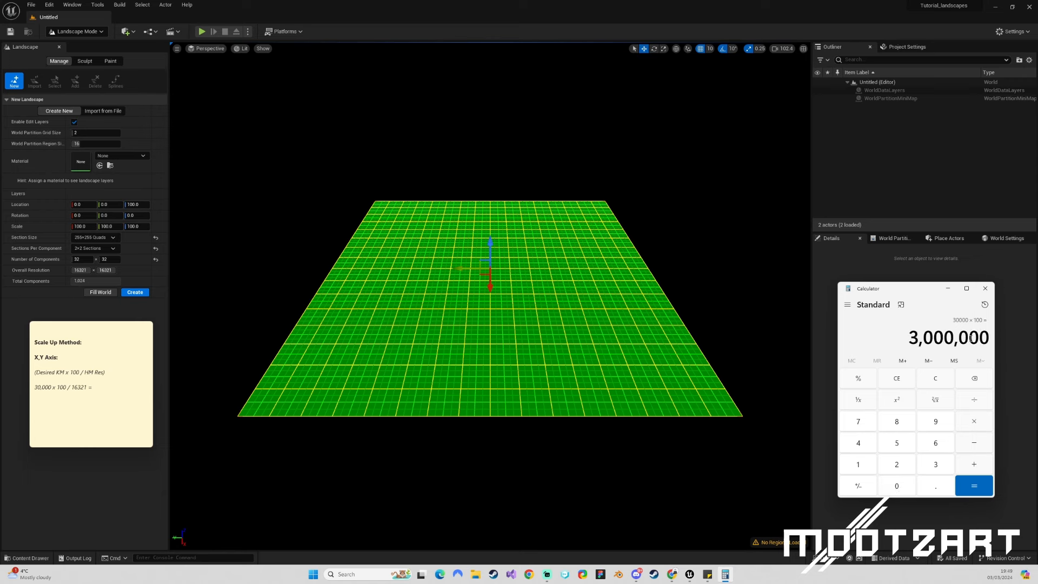
Divide the calculated product by the landscape resolution of 16321.
left_click(976, 404)
left_click(859, 465)
left_click(938, 448)
left_click(940, 468)
left_click(901, 468)
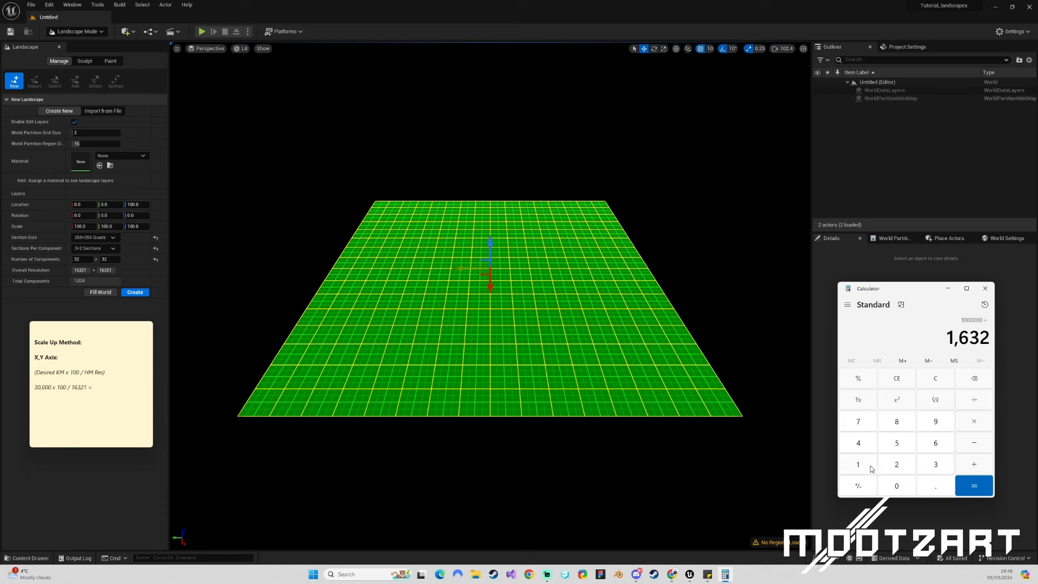
left_click(871, 468)
left_click(973, 485)
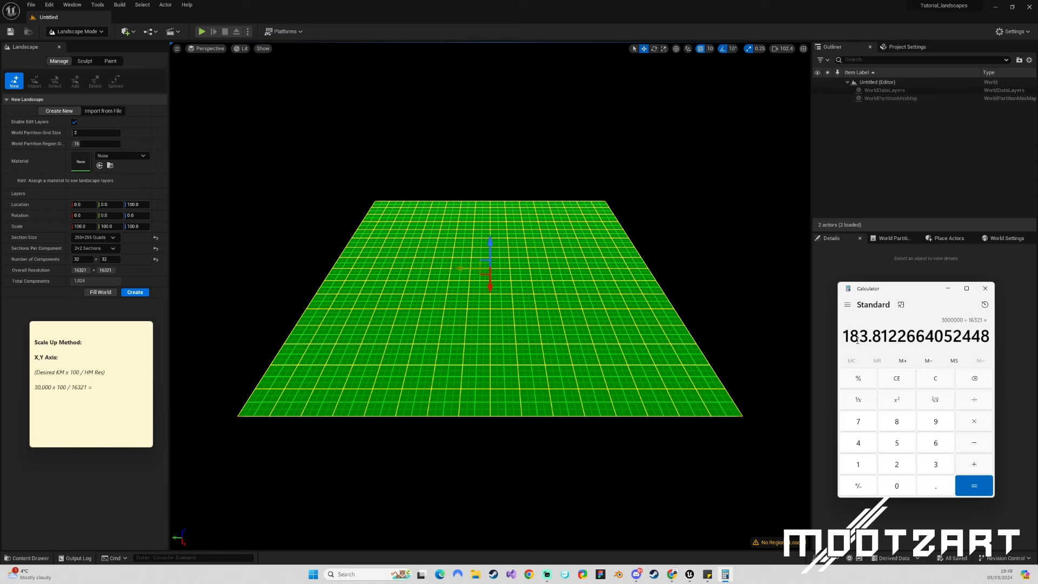
Copy the Calculator result and set the new landscape's X and Y scale to 183.8122664052448.
left_click_drag(844, 336, 994, 334)
key("ctrl+c")
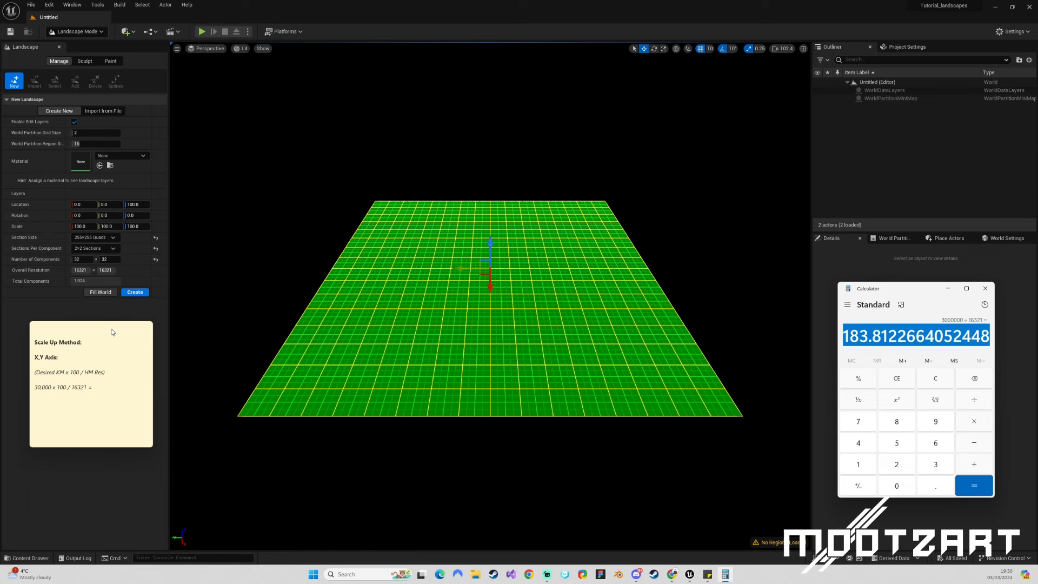
left_click(88, 227)
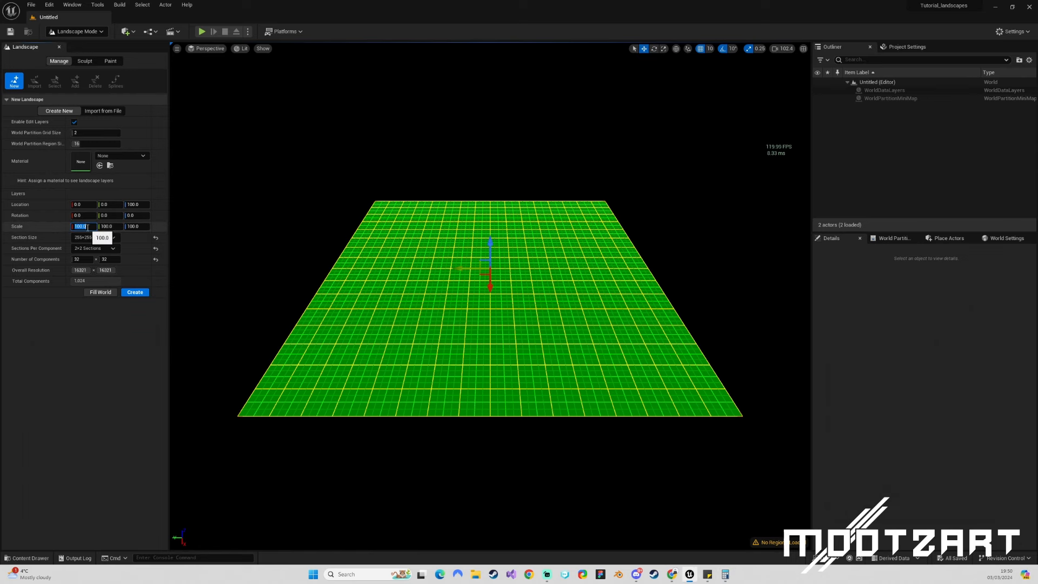
key("ctrl+v")
key("Return")
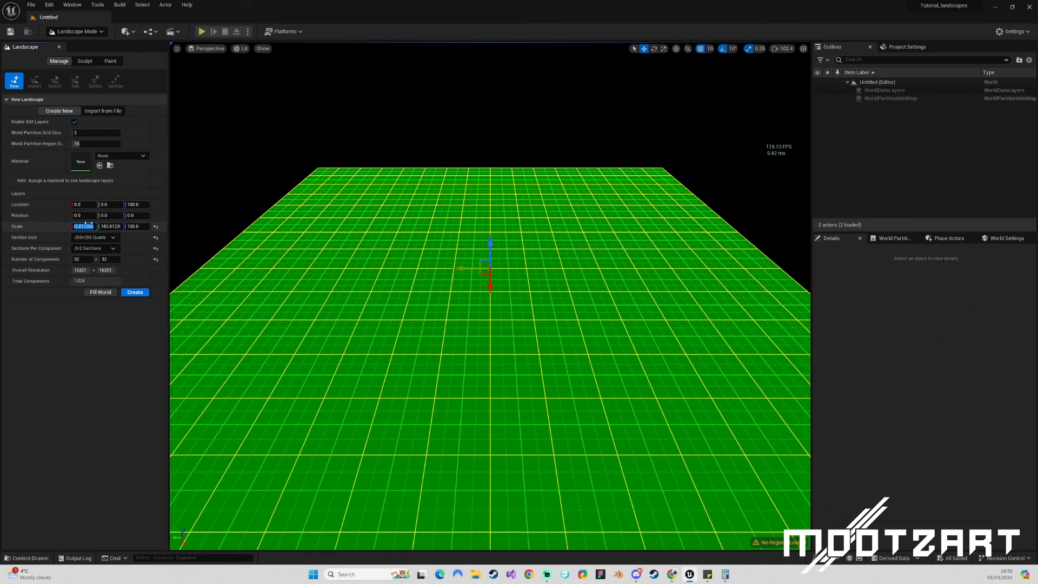
Bring back the sticky note and Calculator, and paste 183.8122664052448 after the equals sign in the note.
left_click(98, 342)
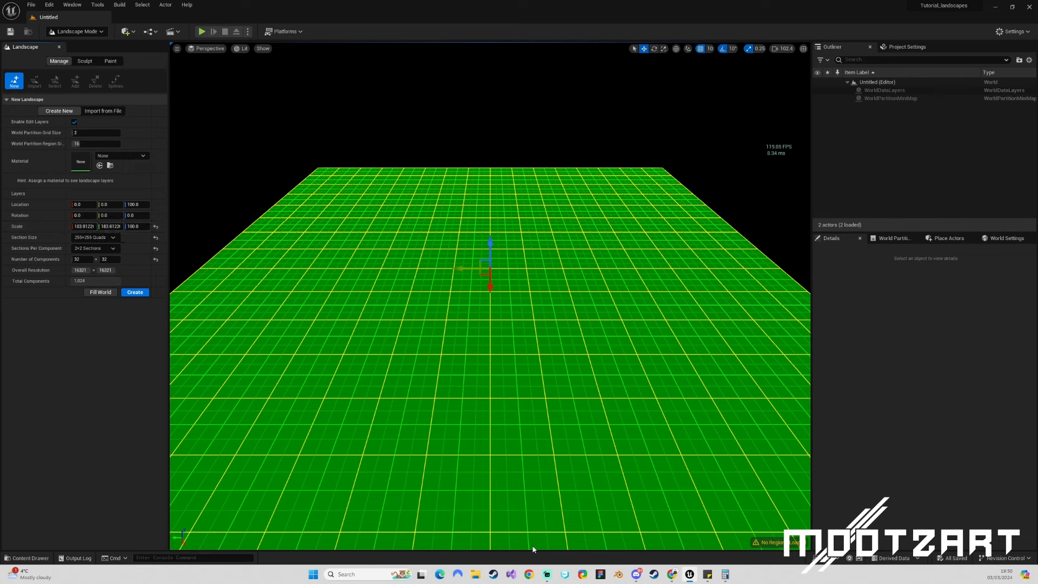
left_click(710, 575)
left_click(734, 540)
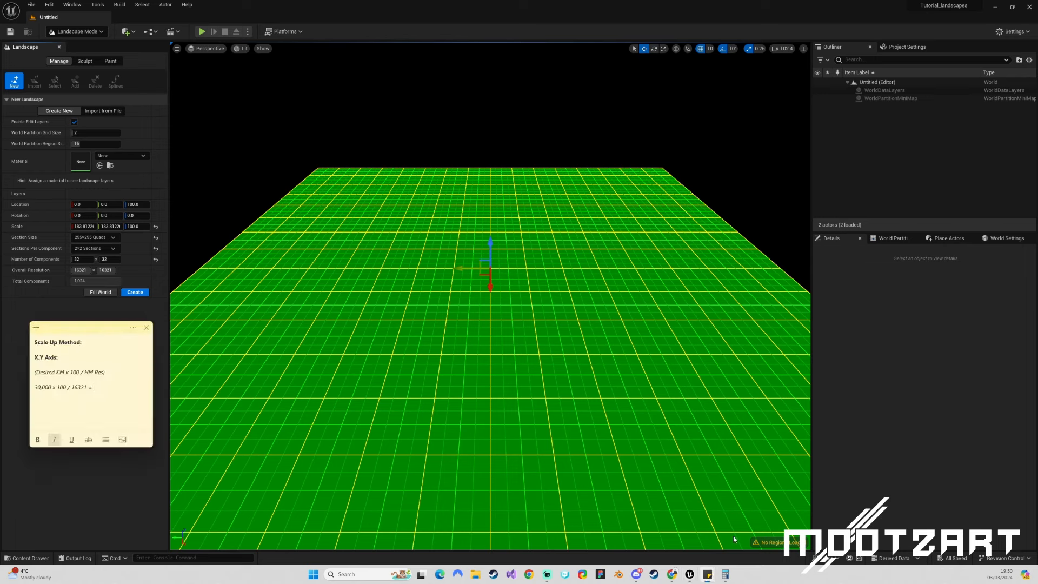
left_click(726, 576)
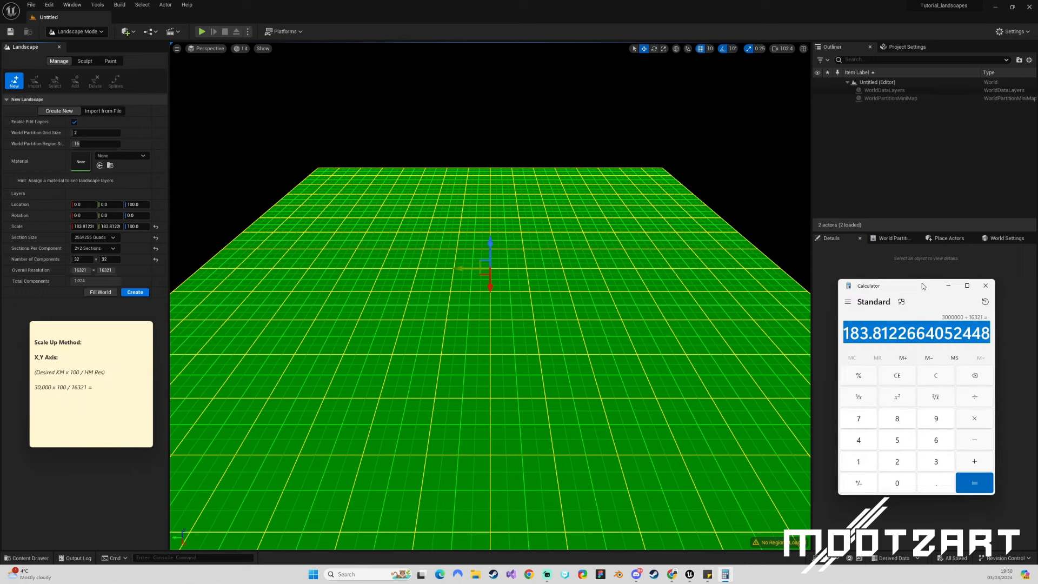
left_click(111, 387)
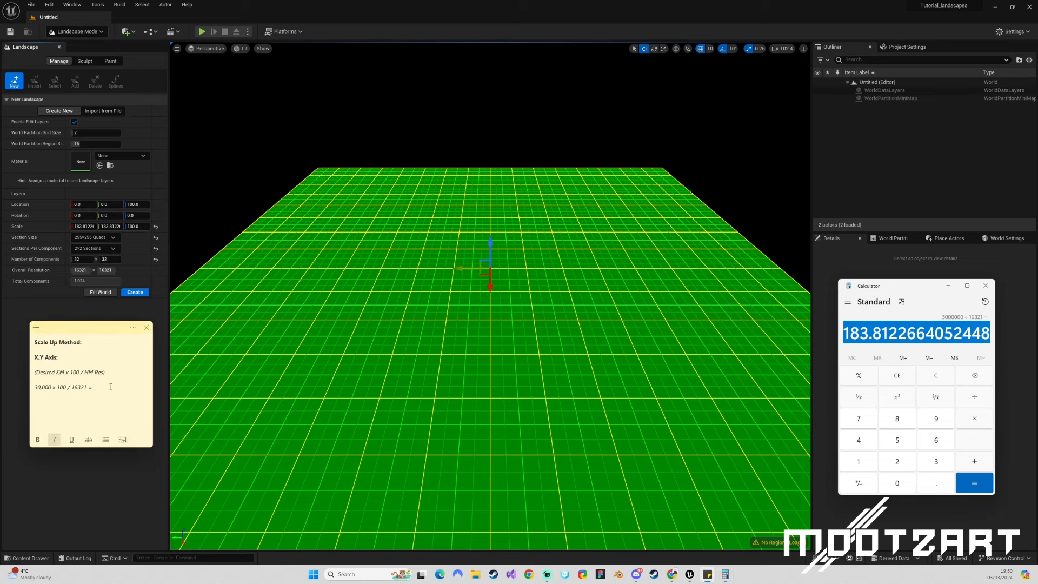
key("ctrl+v")
Add a bold "Z Axis:" heading to the note and switch the line below it to plain text.
type("Z Axis")
key("shift+Home")
key("ctrl+b")
left_click(57, 403)
left_click(58, 406)
left_click(37, 440)
left_click(55, 441)
Write the Z-axis formulas "(Height x 100 / 512)" and "(Height x 100 x 0.001953125)" in the note.
type("ight x 100 / 512) (Height")
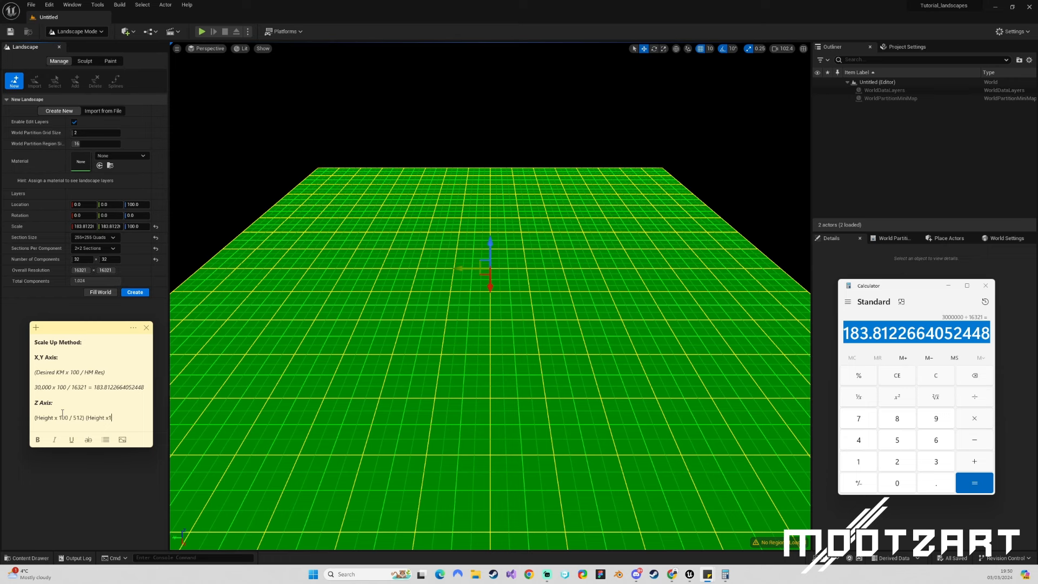
type(" x 100 x")
key("alt+Tab")
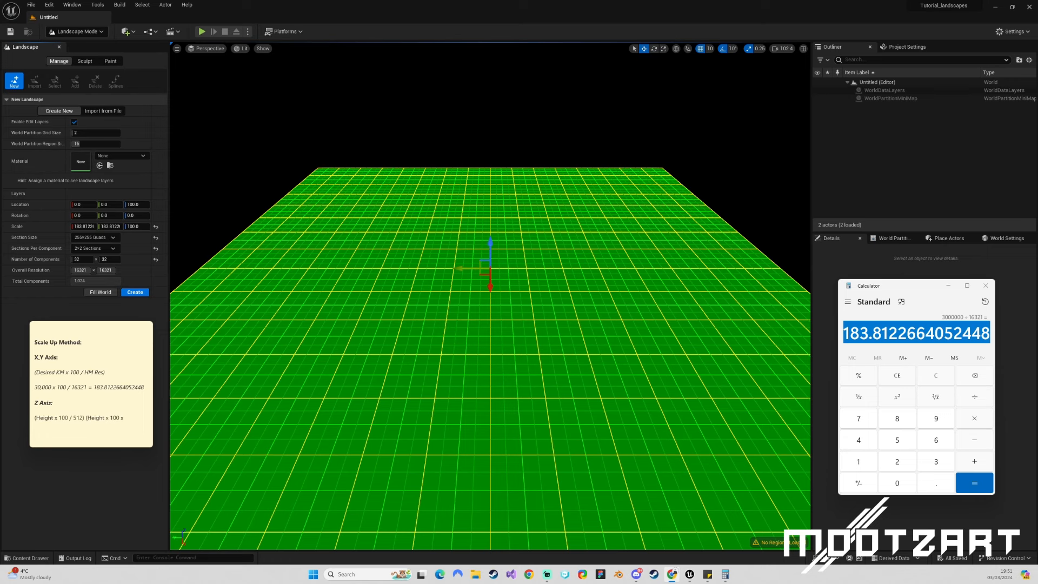
left_click(145, 419)
type("0.001953125")
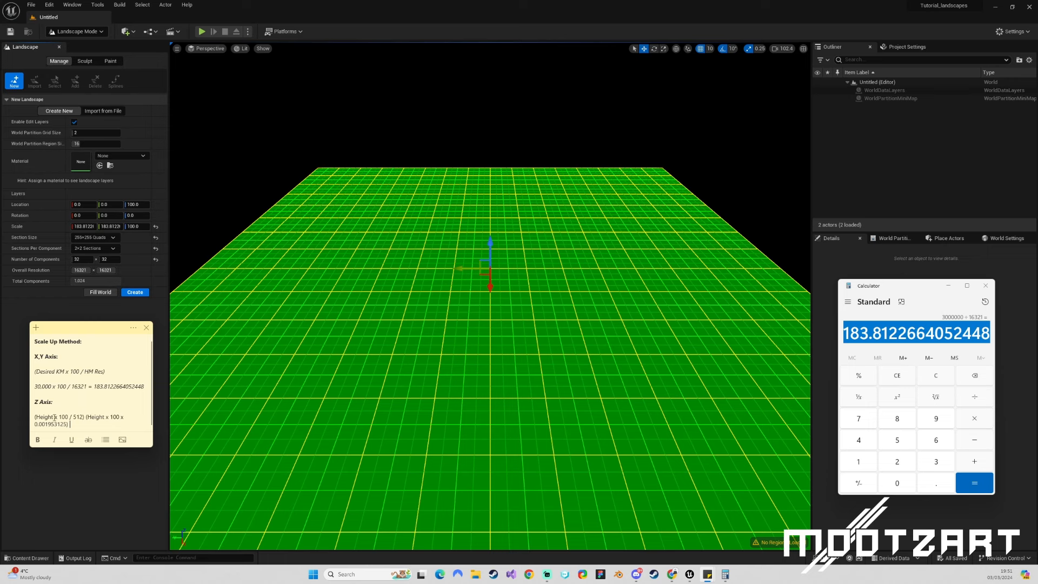
Insert "or" between the two Z-axis formulas and start a new paragraph below them.
left_click(85, 417)
type("or")
left_click_drag(83, 417, 32, 425)
left_click(80, 426)
left_click(84, 426)
key("Return")
key("Return")
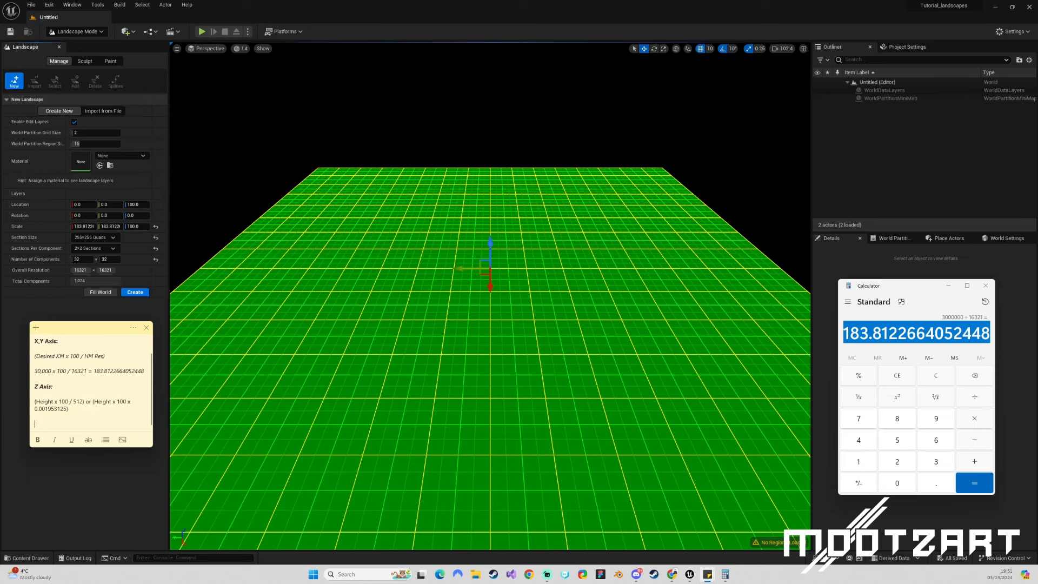
Switch to the Landscape Technical Guide in the browser, maximize it and locate the Calculating Heightmap Z Scale section.
left_click_drag(0, 7, 521, 67)
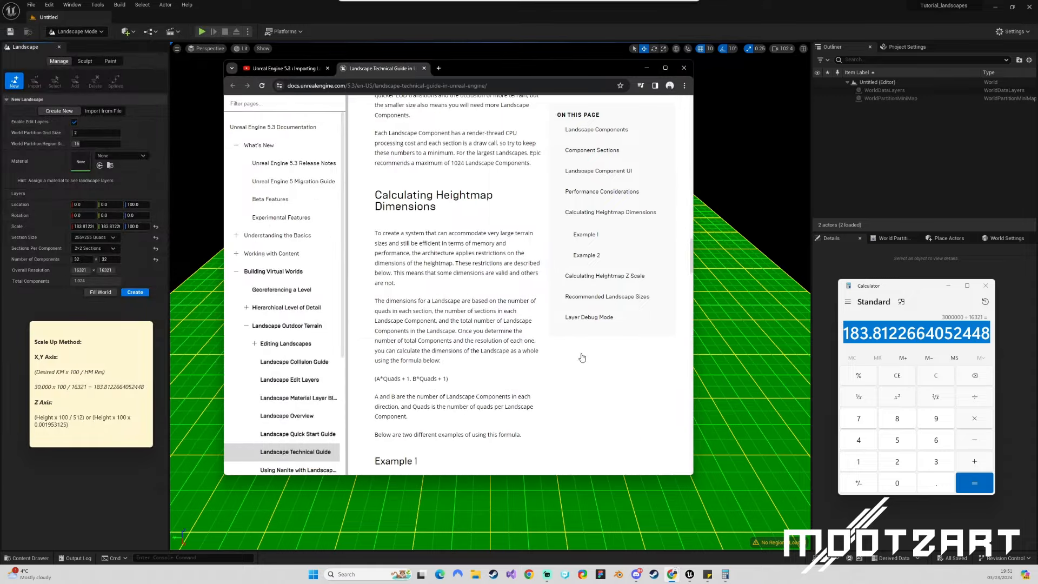
scroll(435, 290, "down", 1)
left_click(666, 68)
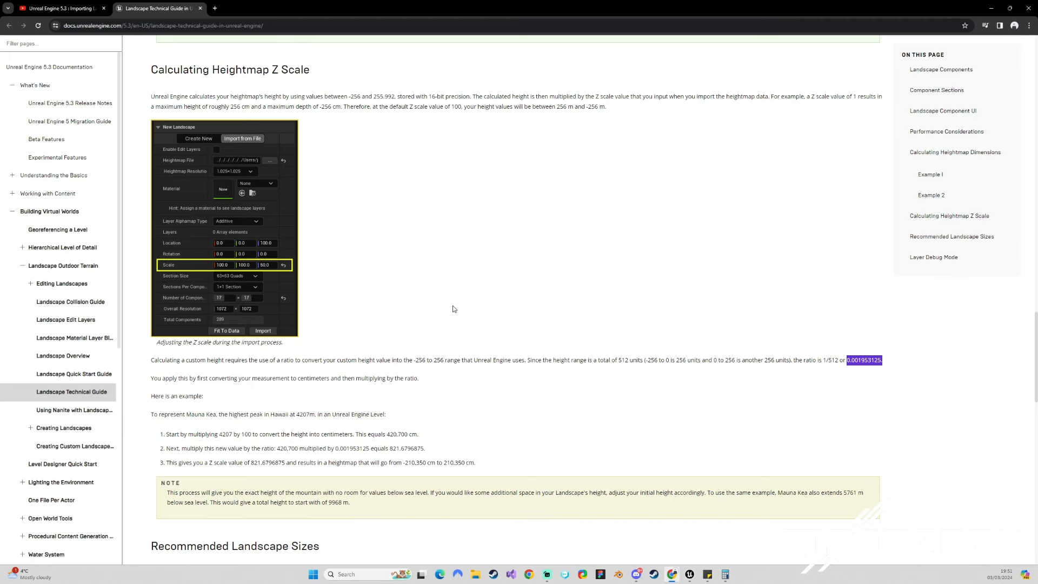
scroll(453, 308, "up", 6)
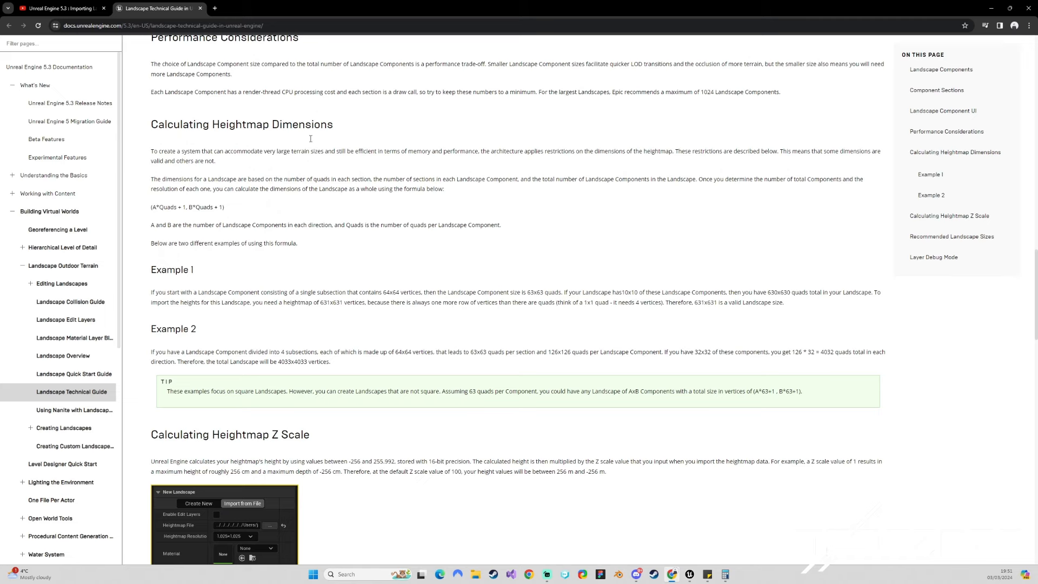
left_click_drag(151, 126, 389, 131)
left_click(163, 127)
scroll(354, 290, "down", 5)
scroll(354, 290, "down", 1)
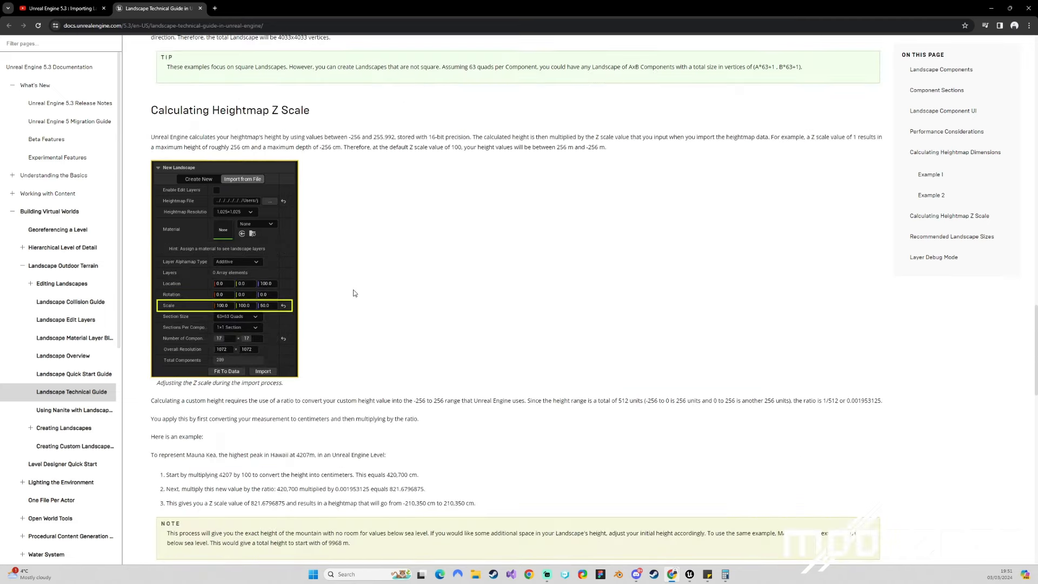
Examine the opening paragraph of Calculating Heightmap Z Scale for how the Z scale value determines maximum height and depth.
left_click_drag(151, 110, 332, 110)
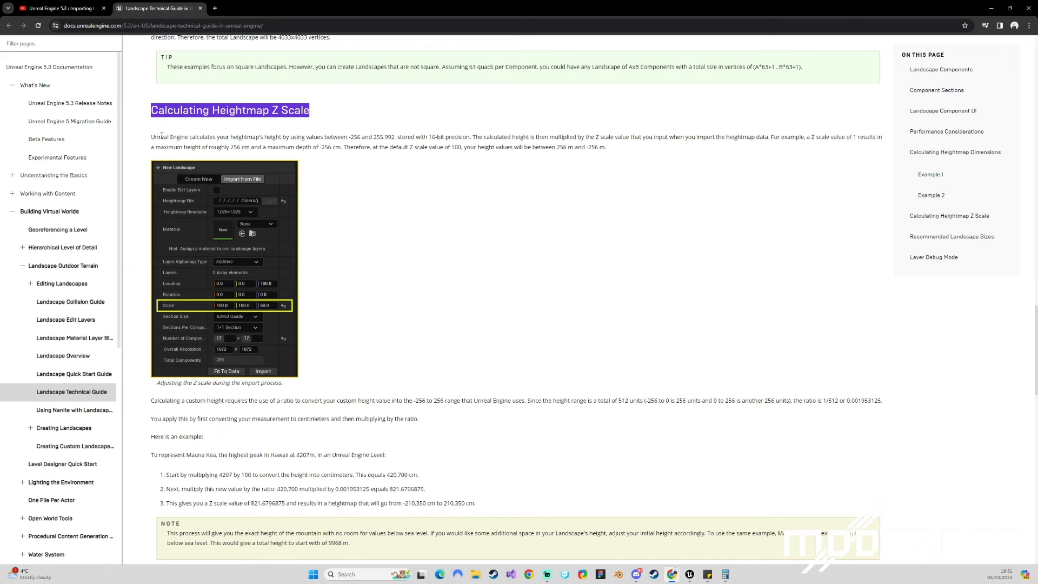
left_click_drag(151, 137, 342, 135)
left_click(288, 135)
left_click(351, 143)
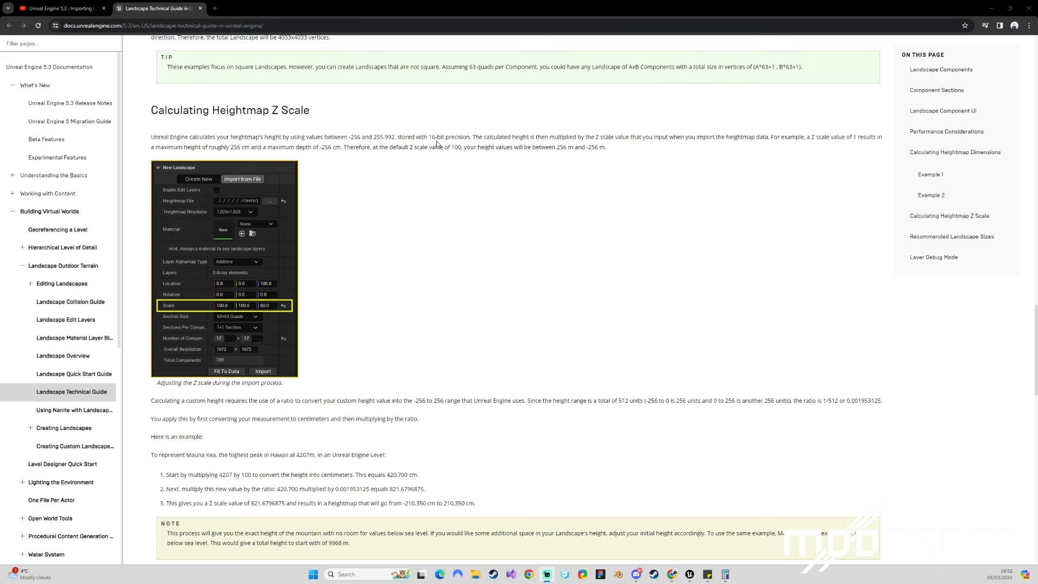
left_click_drag(473, 137, 860, 137)
left_click(774, 153)
left_click(811, 144)
left_click_drag(158, 148, 331, 147)
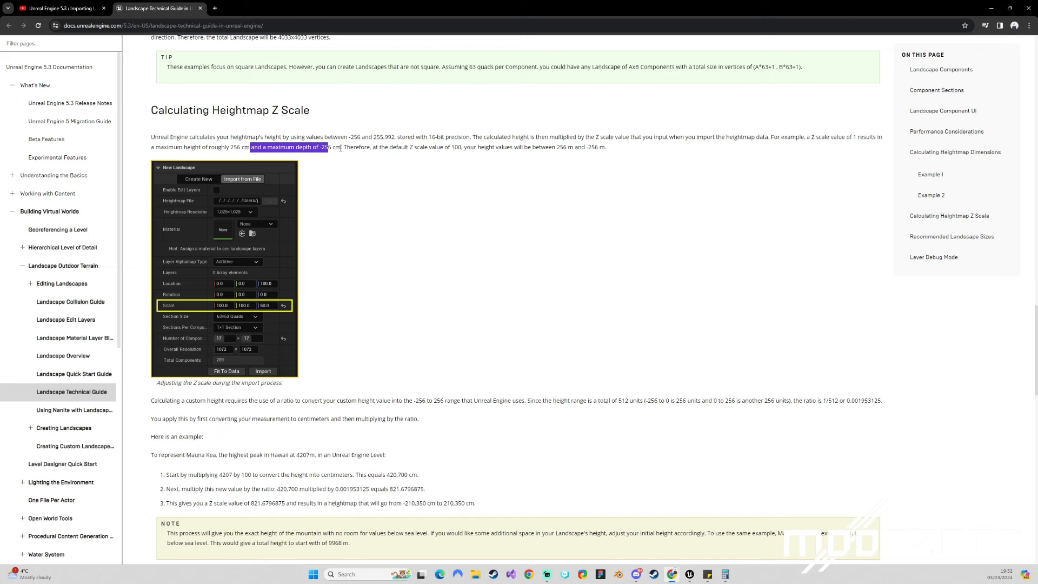
left_click(340, 150)
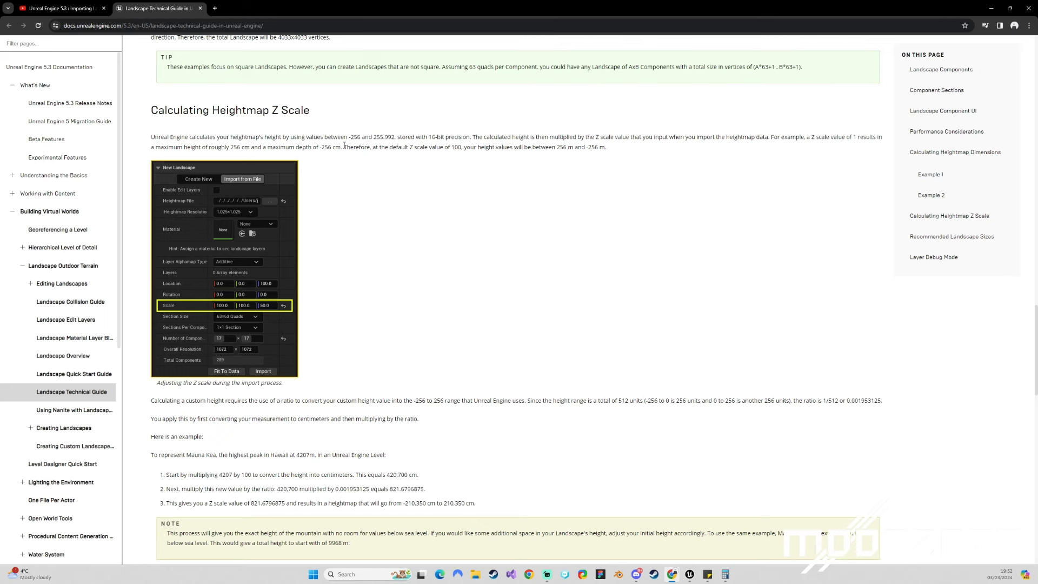
left_click_drag(344, 145, 462, 148)
left_click(373, 151)
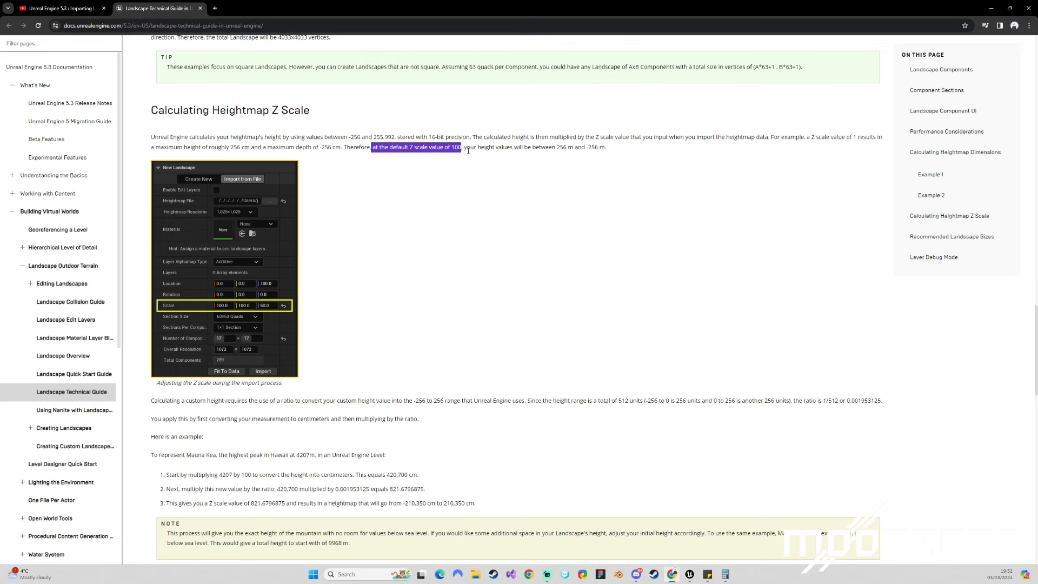
left_click_drag(463, 147, 587, 147)
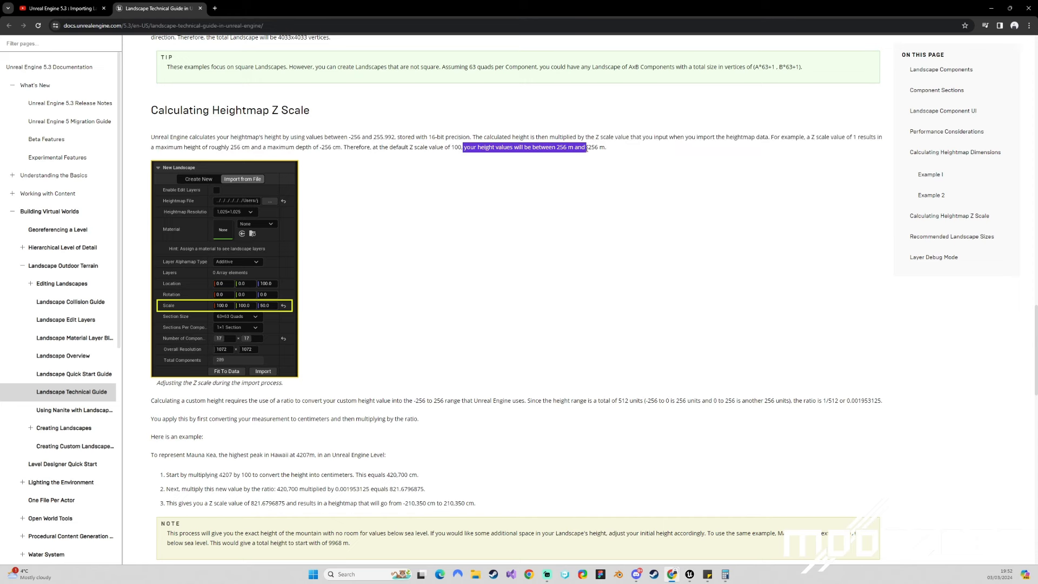
left_click(592, 156)
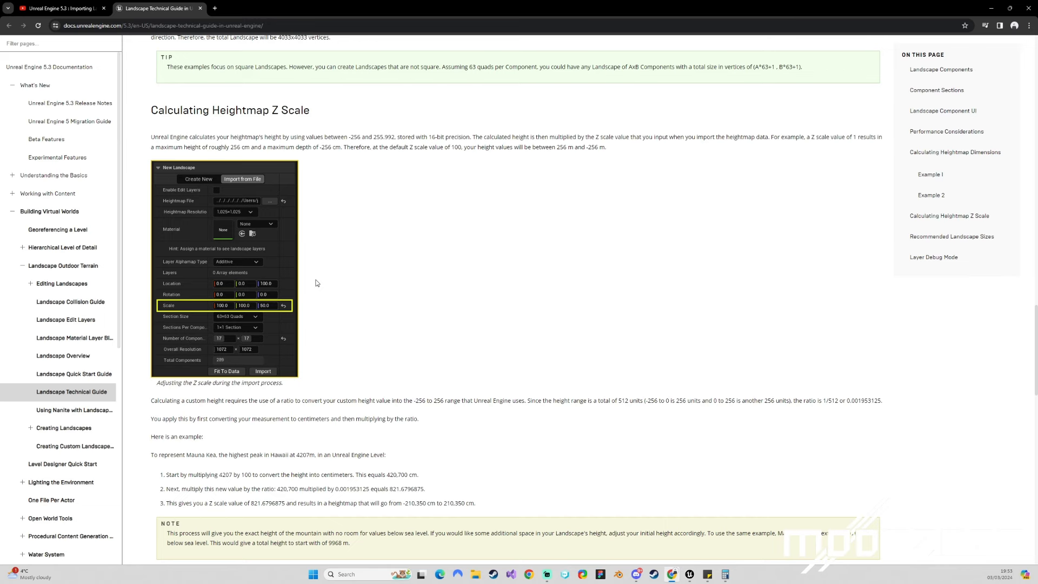
Examine how Calculating Heightmap Z Scale derives the custom height ratio from Unreal Engine's -256 to 256 range.
scroll(323, 289, "down", 1)
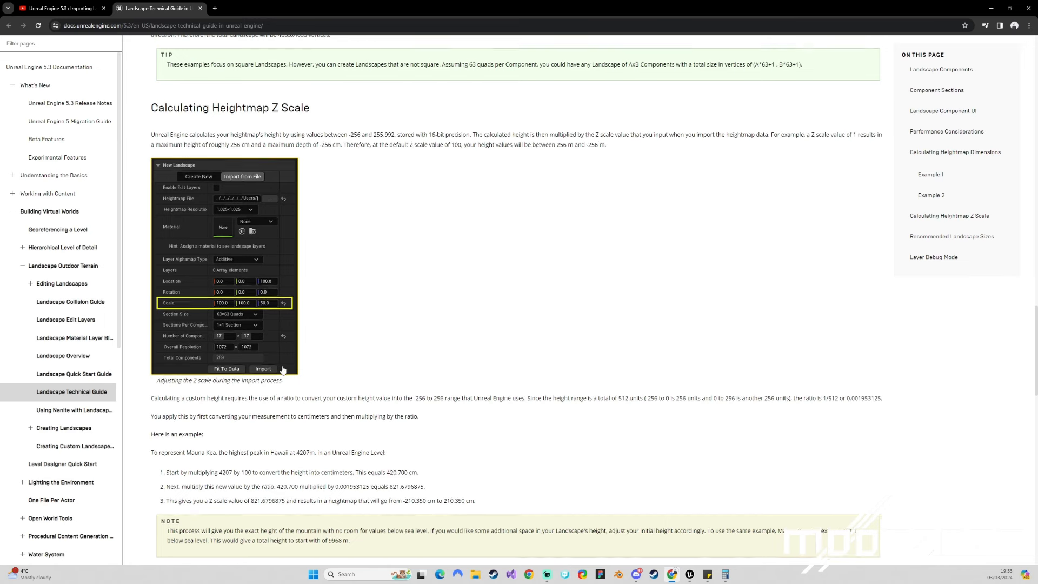
left_click_drag(152, 360, 222, 358)
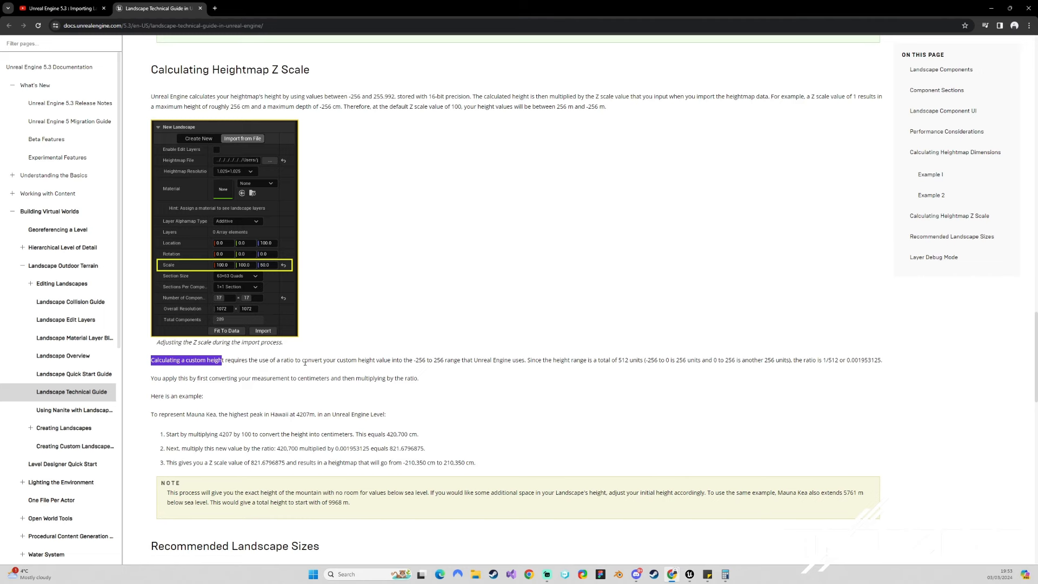
left_click_drag(304, 360, 426, 363)
left_click(413, 358)
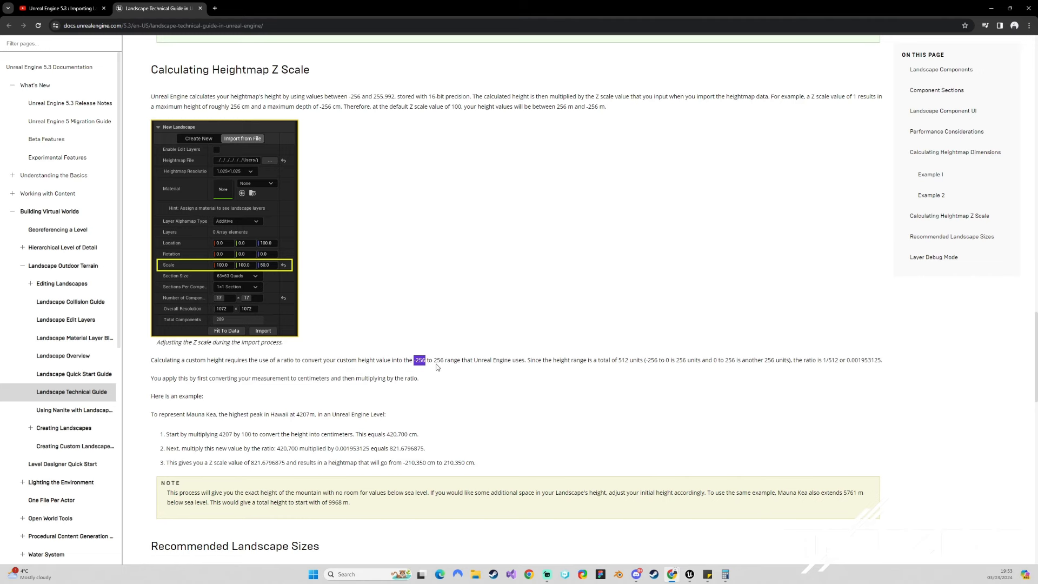
left_click(514, 373)
double_click(622, 360)
left_click(645, 369)
left_click_drag(675, 360, 688, 360)
left_click(690, 360)
left_click_drag(793, 360, 836, 366)
left_click(825, 425)
left_click(827, 358)
left_click_drag(847, 360, 879, 363)
Examine the first two steps of the Mauna Kea example for converting height to centimetres and applying the ratio.
left_click_drag(176, 433, 424, 439)
left_click(167, 438)
left_click_drag(218, 432, 234, 434)
left_click(298, 437)
mouse_move(388, 434)
left_mouse_down()
mouse_move(419, 434)
mouse_move(393, 448)
left_mouse_up()
left_click_drag(166, 448, 389, 449)
left_click(281, 449)
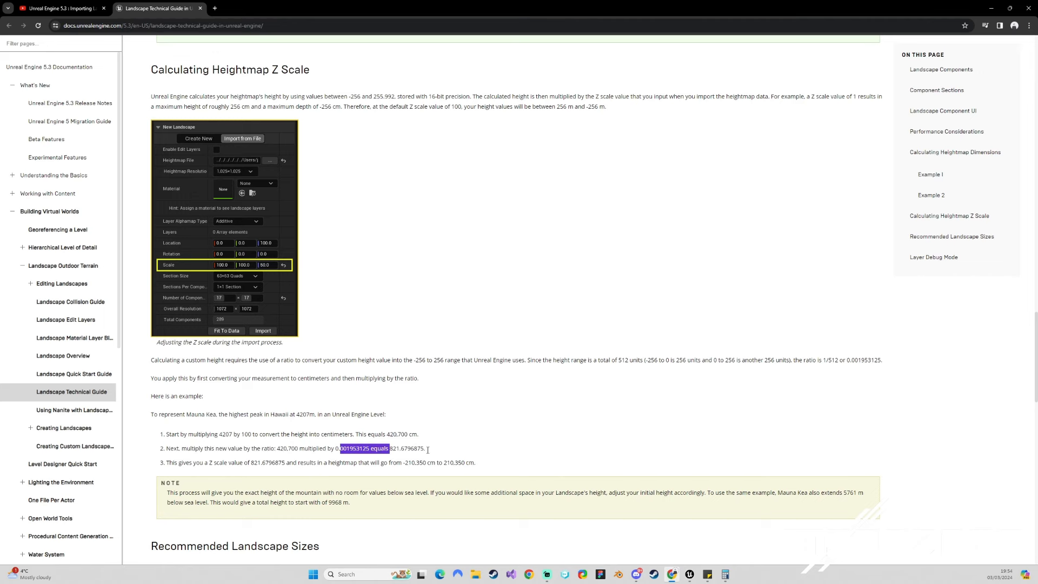
Minimize the browser and review the 100 and 0.001953125 factors of the Z-axis formula in the note.
left_click(993, 8)
left_click(97, 417)
left_click_drag(120, 418, 127, 417)
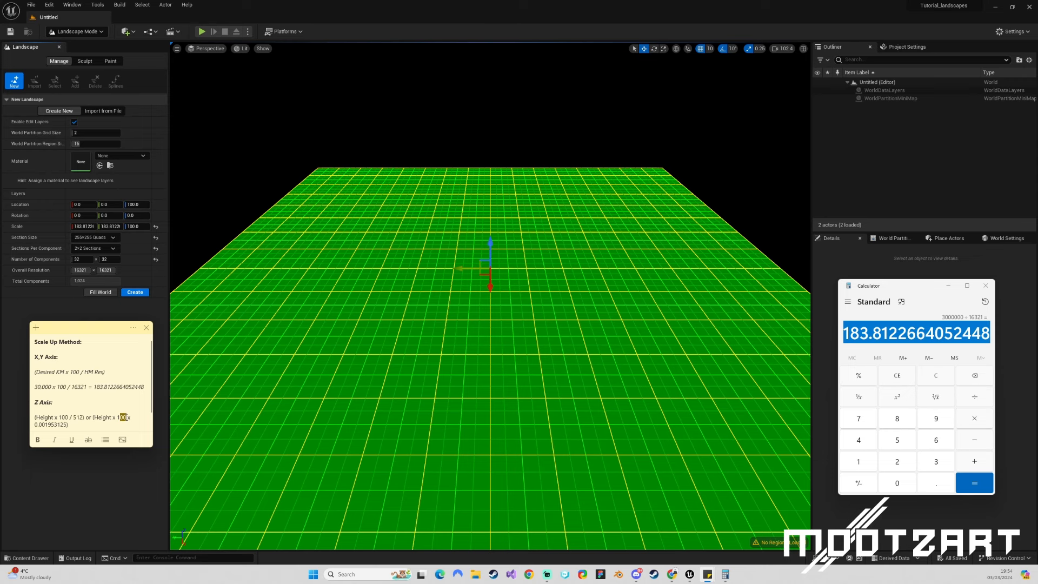
double_click(122, 417)
left_click(49, 423)
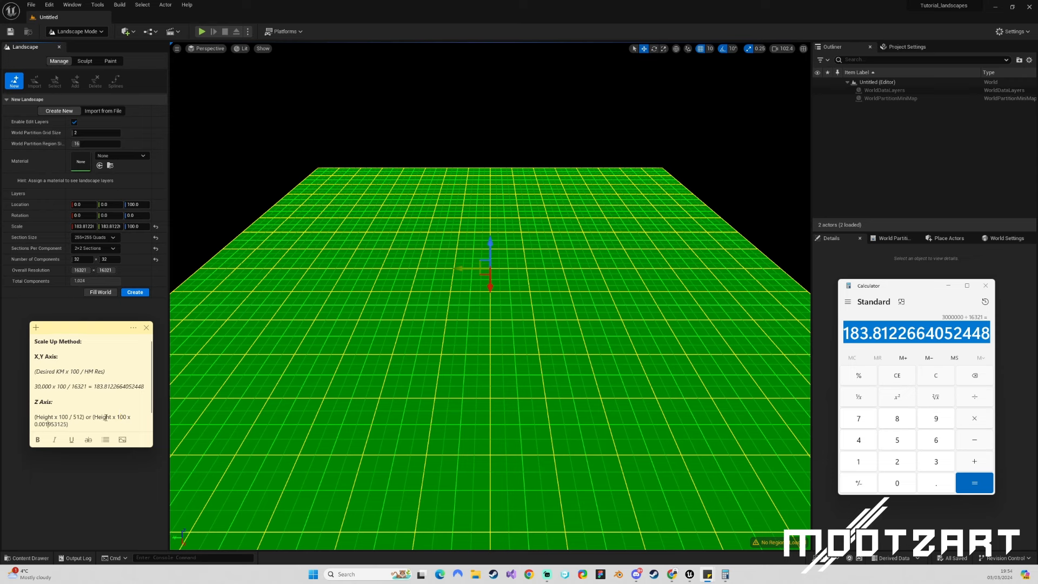
double_click(55, 427)
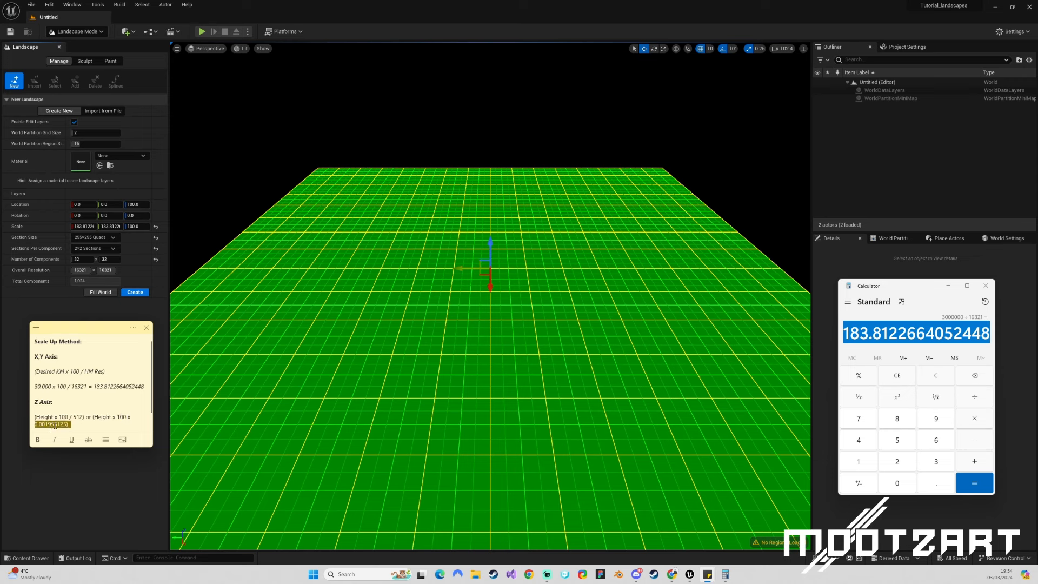
left_click(95, 426)
type("~")
key("Return")
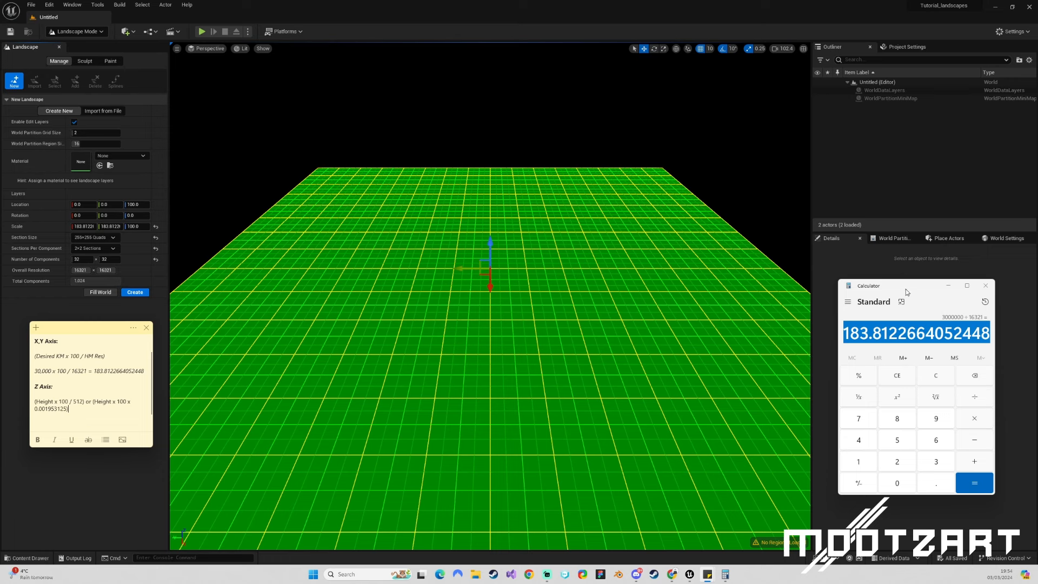
Clear the calculator and multiply the desired height of 5000 by 100.
left_click(899, 378)
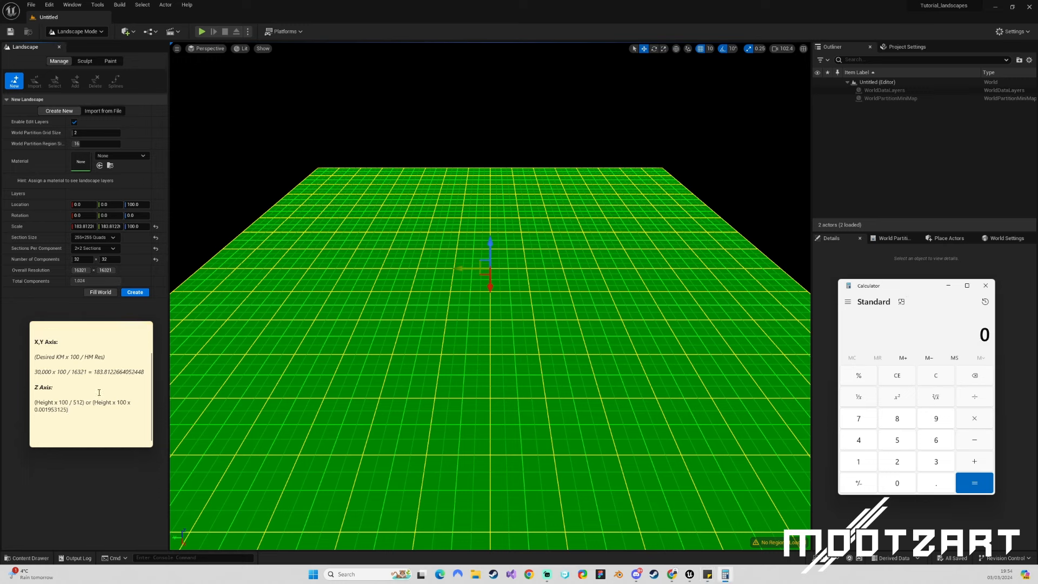
left_click(95, 417)
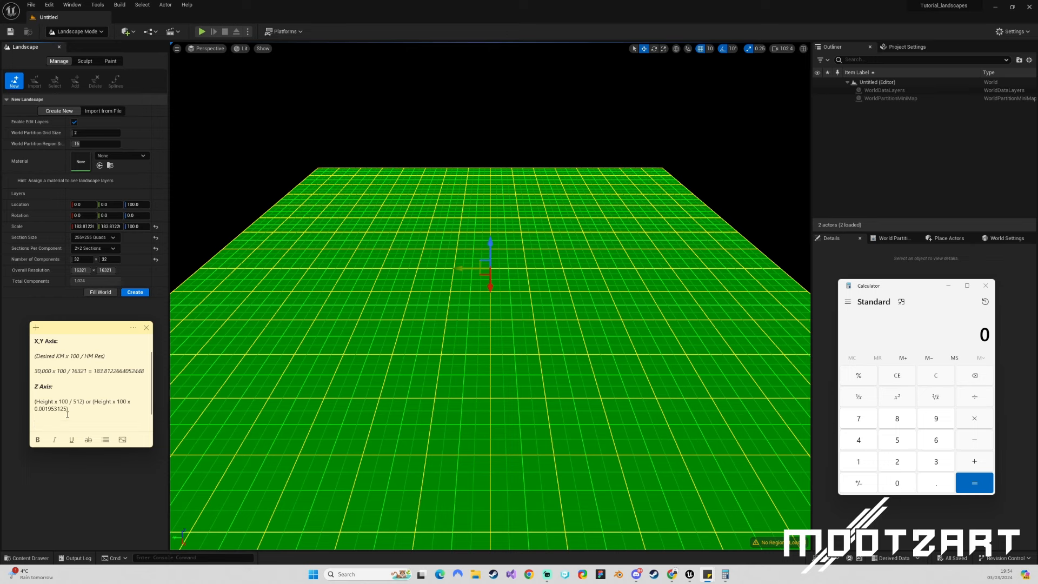
left_click_drag(919, 290, 915, 290)
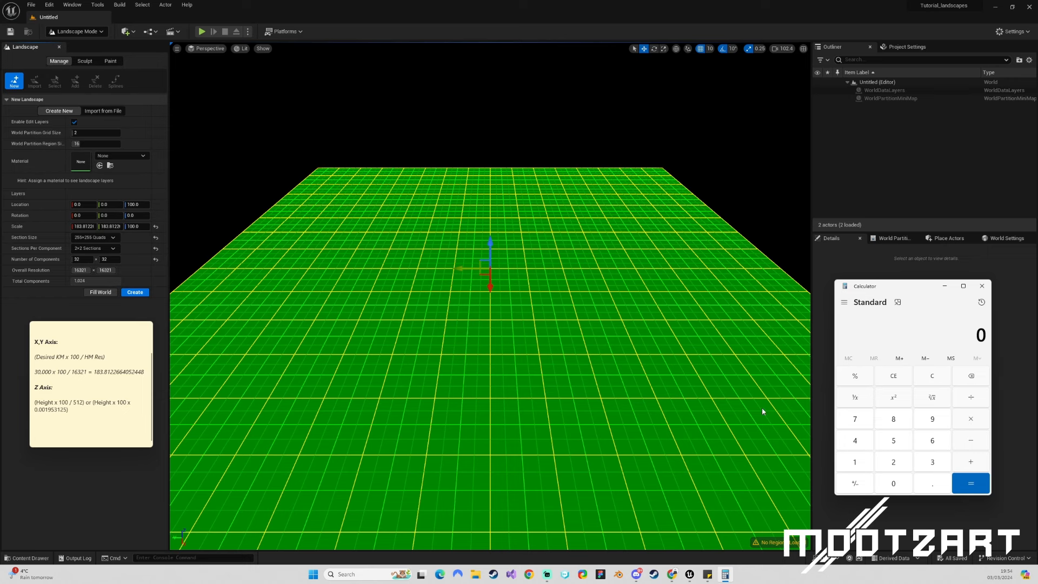
left_click(899, 447)
left_click(899, 485)
double_click(899, 485)
left_click(974, 421)
type("1")
left_click(893, 486)
left_click(893, 488)
left_click(960, 490)
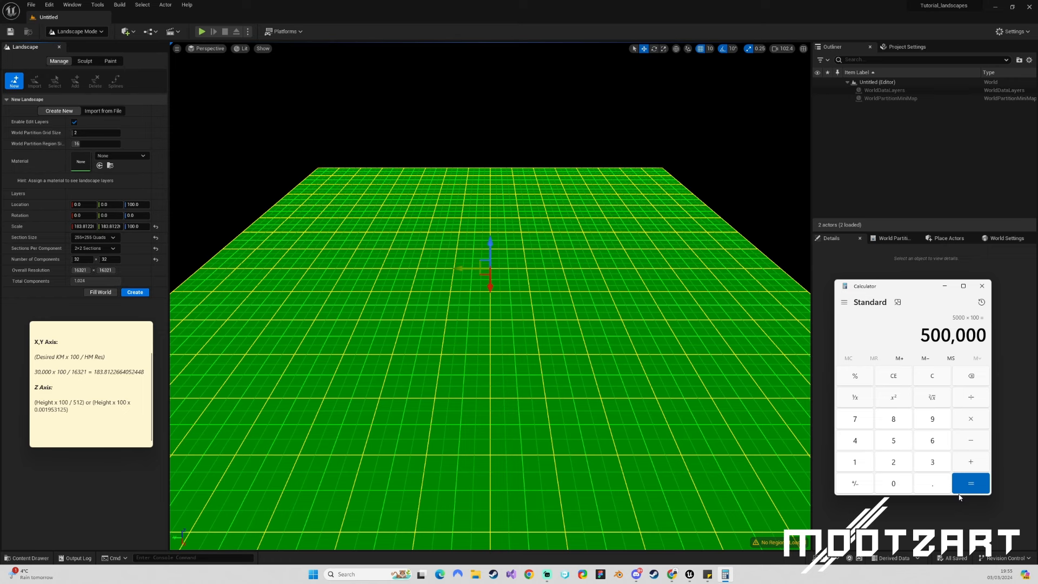
Multiply the calculator result by 0.001953125, copied from the note, and select the result.
left_click(974, 420)
left_click(67, 410)
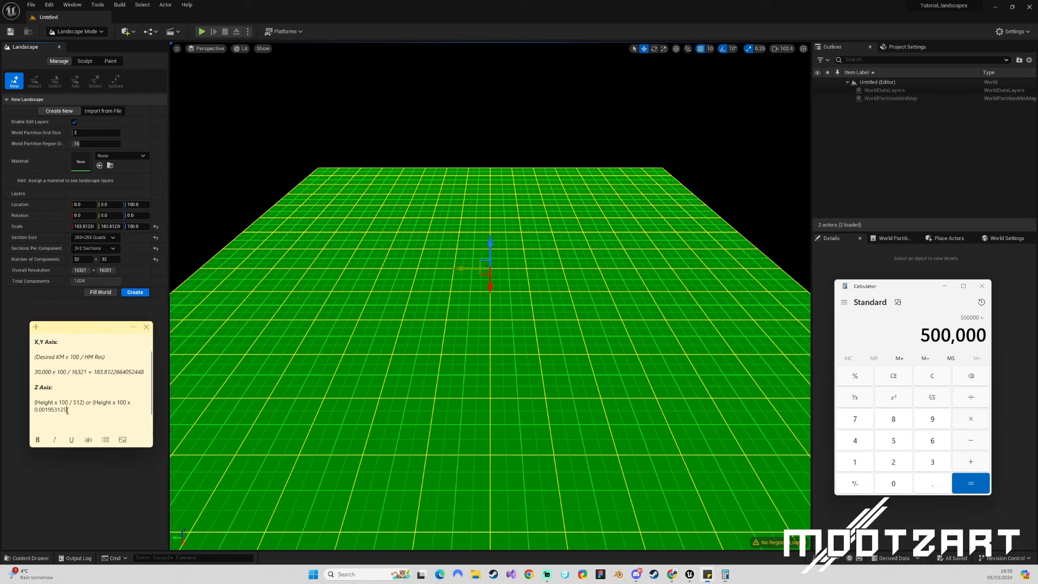
mouse_move(35, 409)
left_mouse_down()
mouse_move(69, 409)
mouse_move(33, 410)
left_mouse_up()
right_click(41, 408)
left_click(61, 416)
left_click(901, 337)
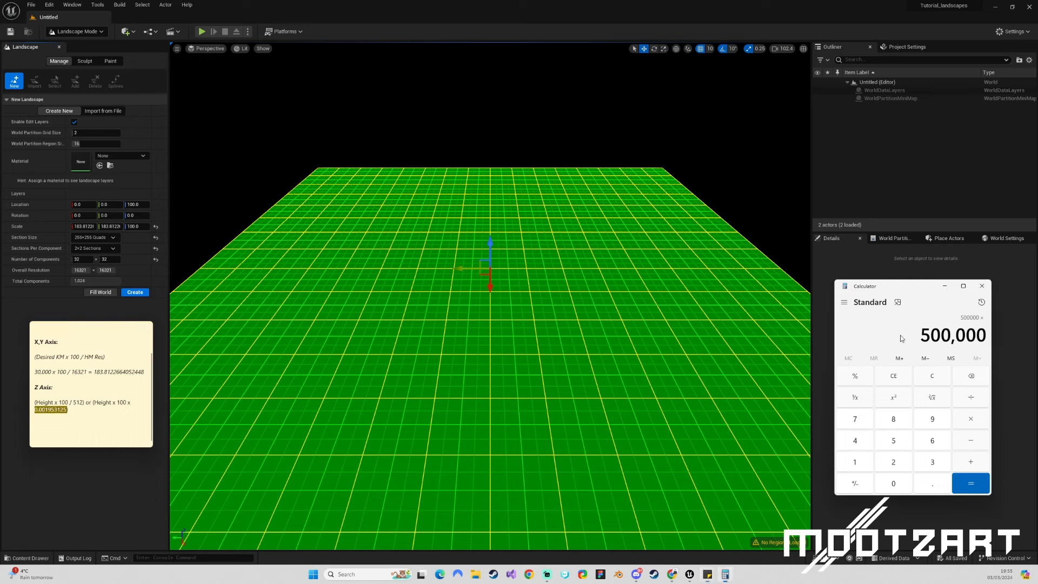
key("ctrl+v")
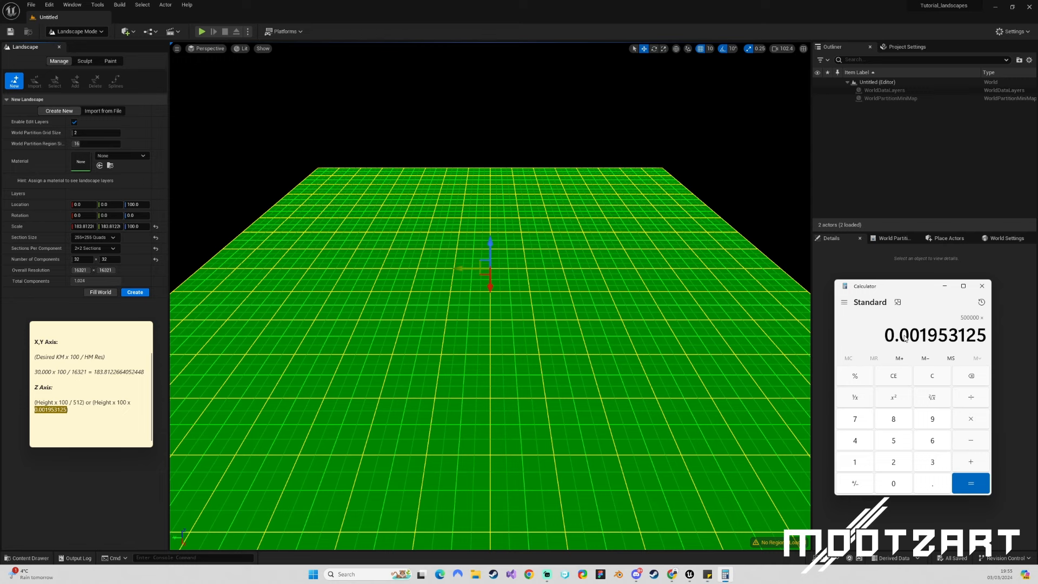
left_click(966, 488)
left_click_drag(910, 335, 987, 343)
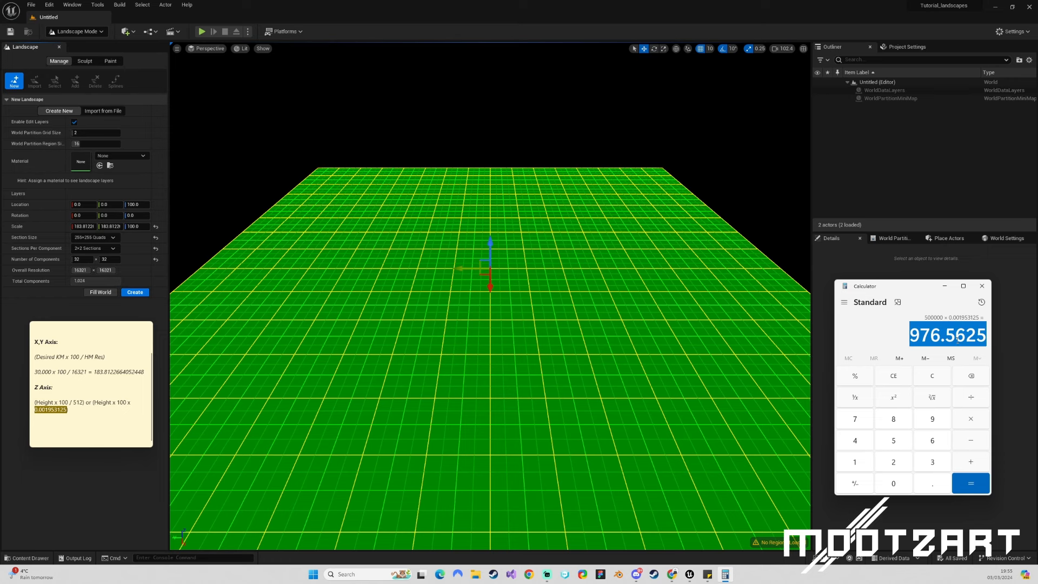
Paste the calculated 976.5625 on a new line below the Z-axis formulas and write "5000 x 100 x" in front of it.
left_click(80, 417)
key("Return")
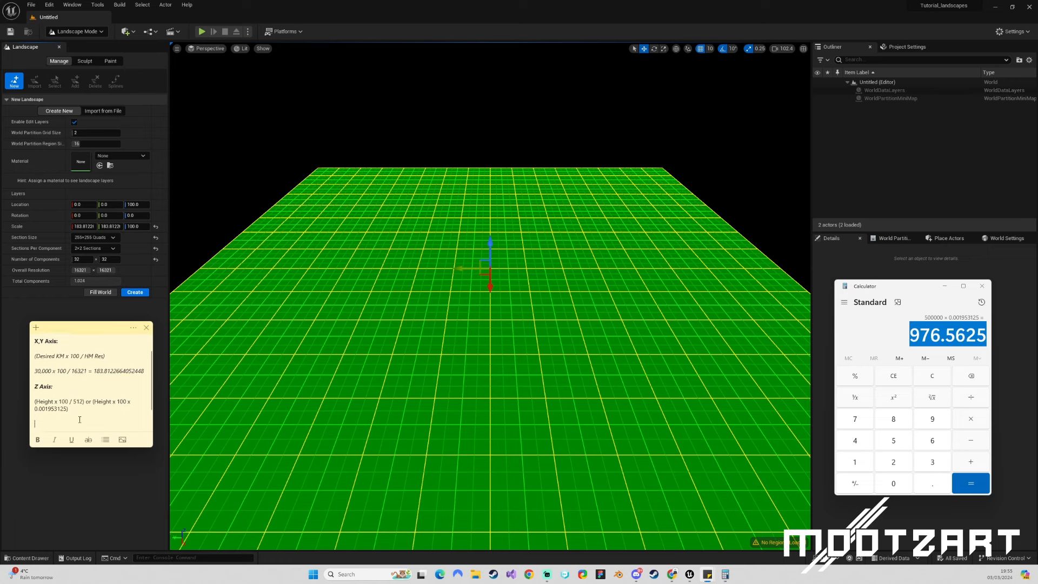
key("ctrl+v")
double_click(34, 418)
left_click(35, 417)
key("Return")
type("500")
type("0")
type(" x 100")
type(" =")
Complete the note's calculation as "5000 x 100 x 0.001953125 = 976.5625" and start a new paragraph below it.
left_click_drag(60, 409, 33, 409)
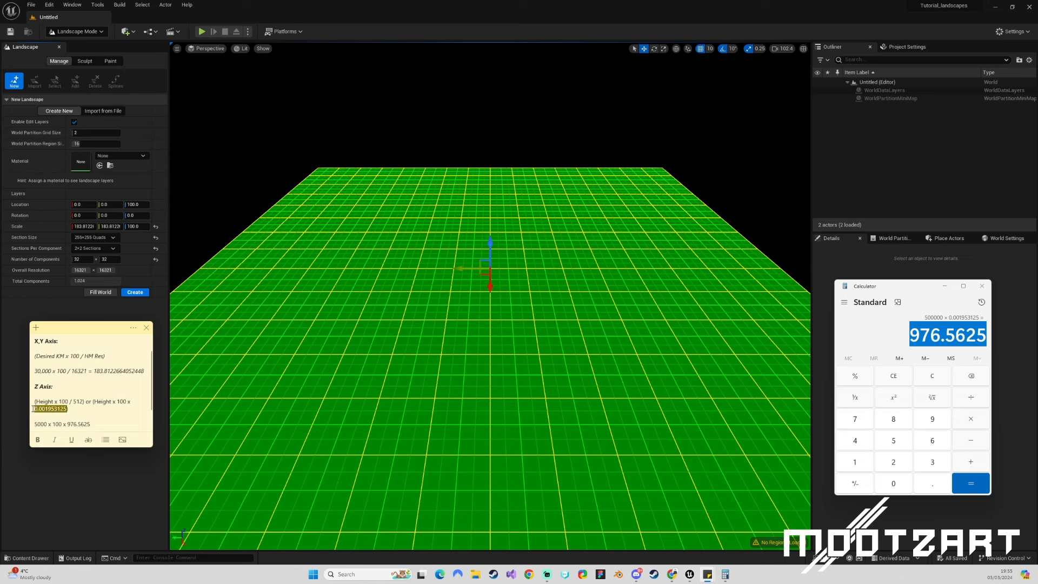
left_click(66, 424)
key("ctrl+v")
type("=")
key("Return")
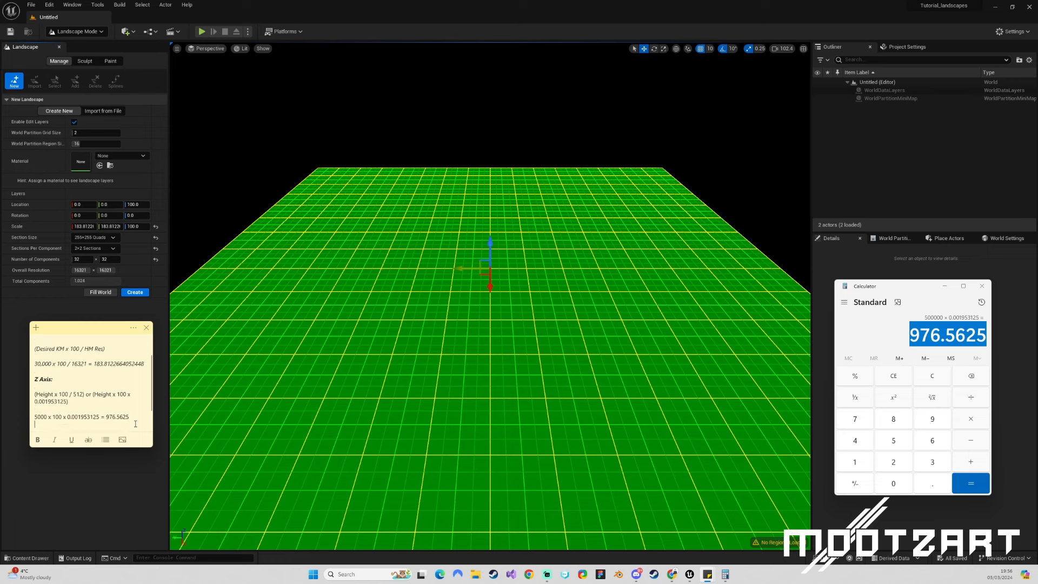
key("Return")
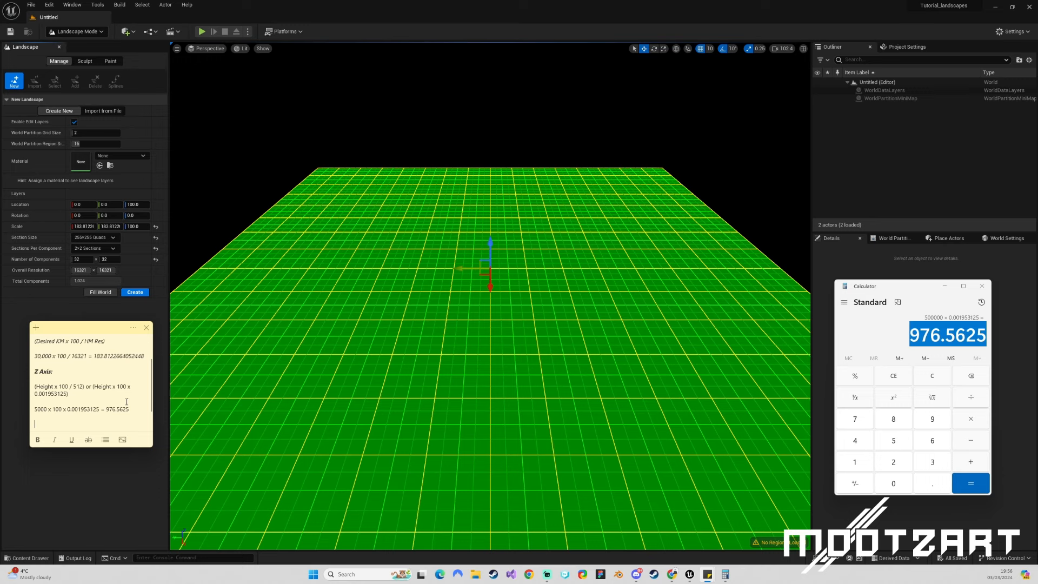
Clear the calculator and compute 5000 x 100 for the other Z-axis formula.
left_click(894, 379)
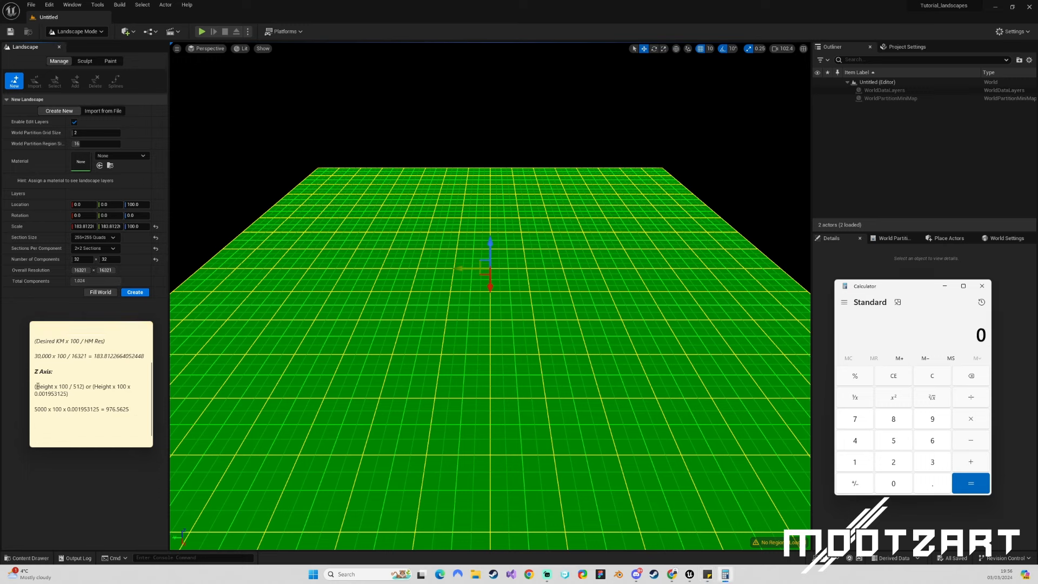
left_click(76, 393)
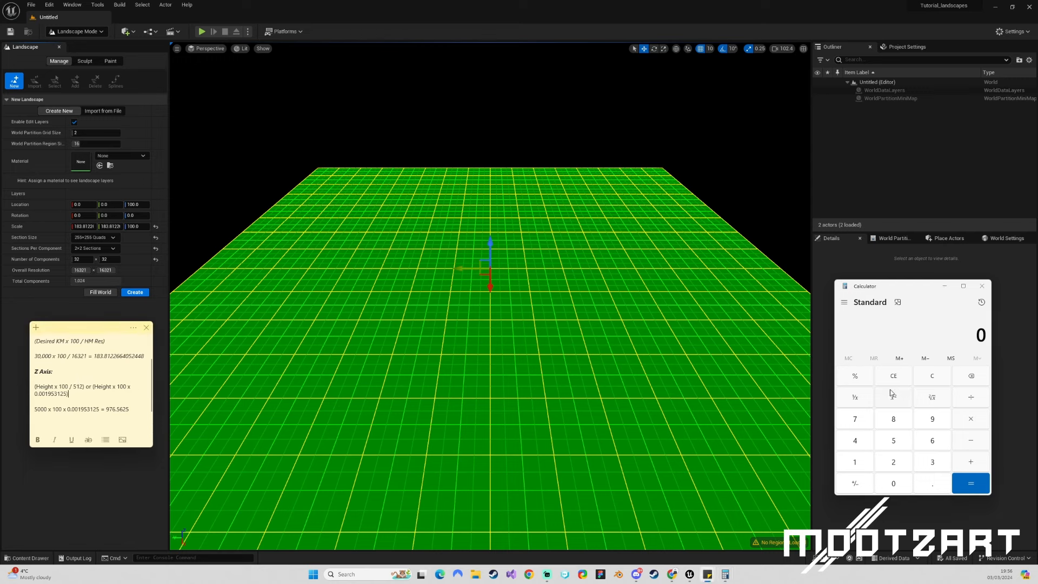
left_click(895, 442)
triple_click(896, 483)
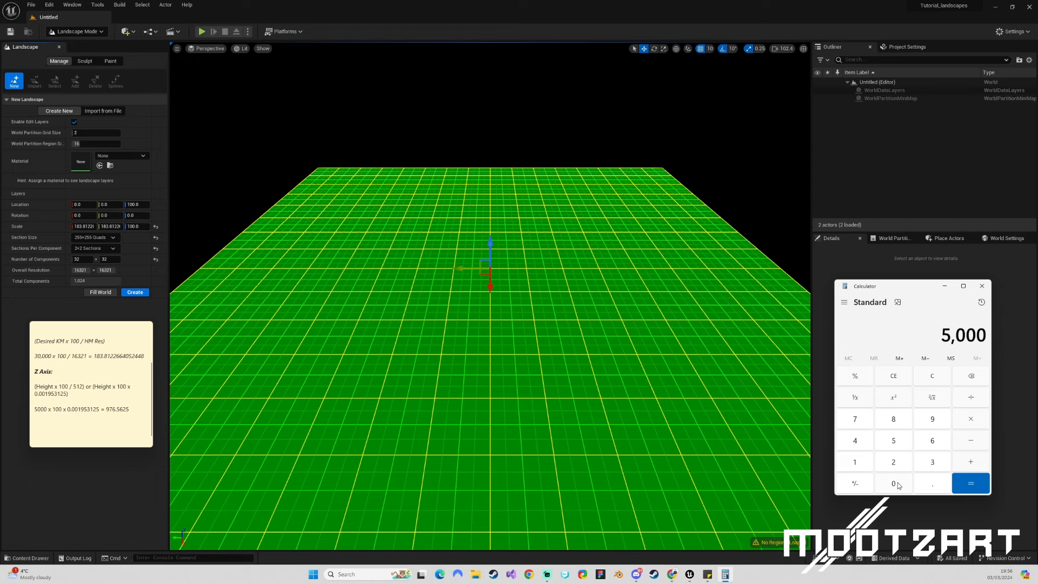
left_click(968, 422)
left_click(865, 462)
double_click(895, 484)
left_click(970, 482)
Divide the calculator result by 512.
left_click(971, 402)
left_click(895, 443)
left_click(862, 463)
left_click(899, 463)
left_click(957, 488)
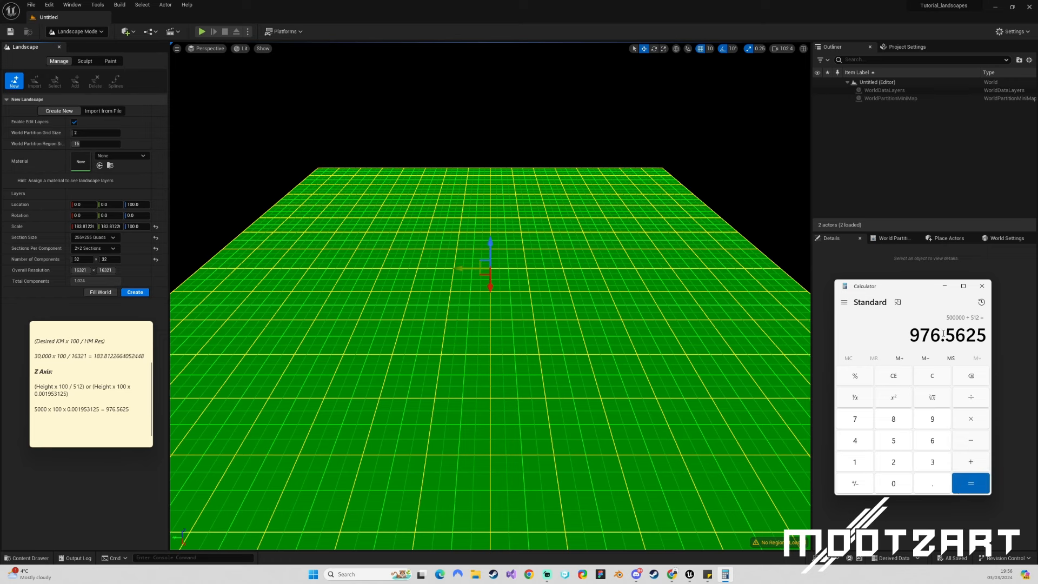
Add the line "5000 x 100 / 512 = 976.5625" to the end of the note, pasting in the calculator result.
left_click(44, 423)
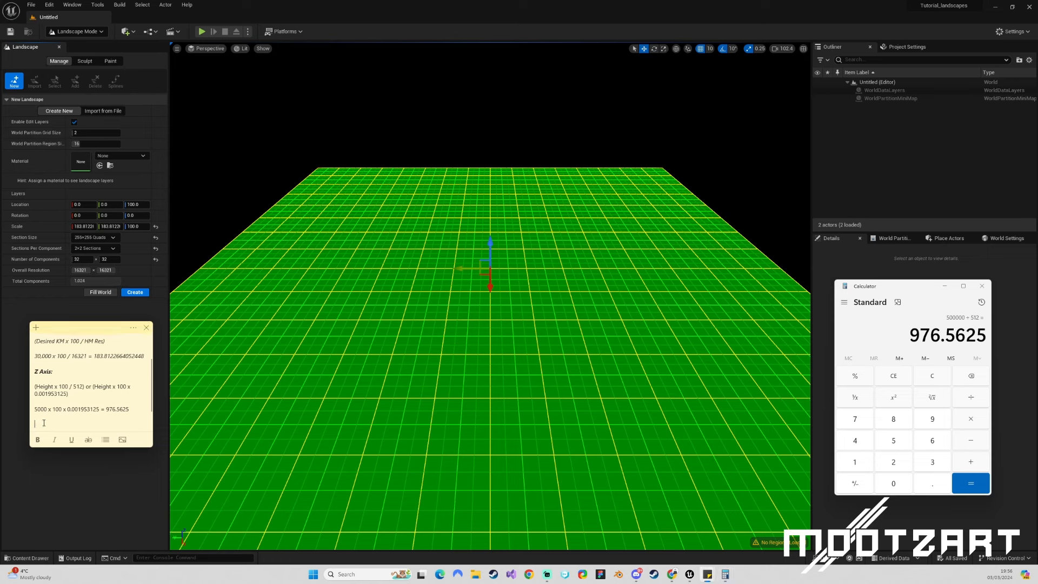
type("5000 x 100 / 512 =")
double_click(924, 335)
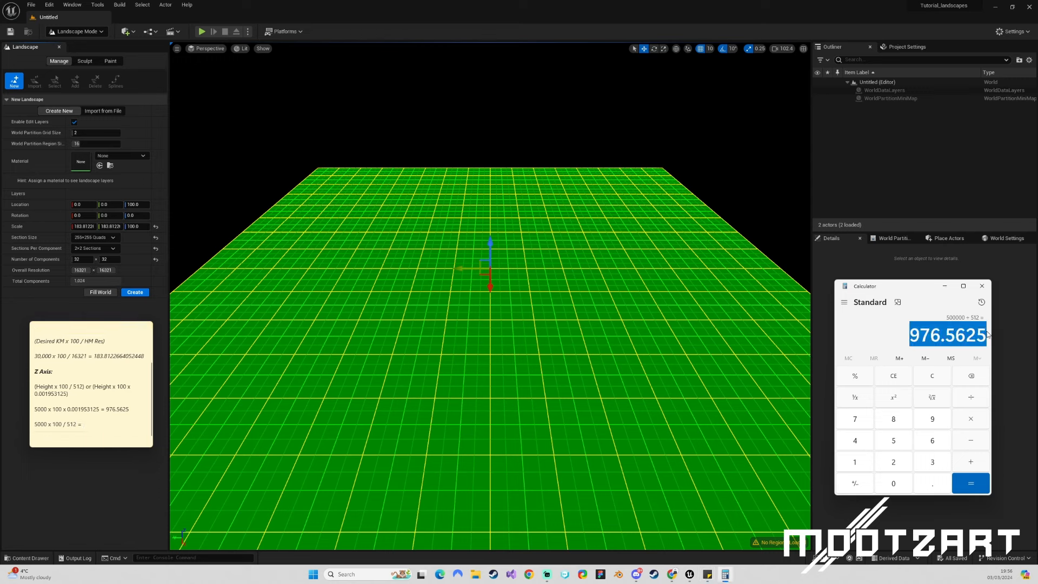
left_click(107, 439)
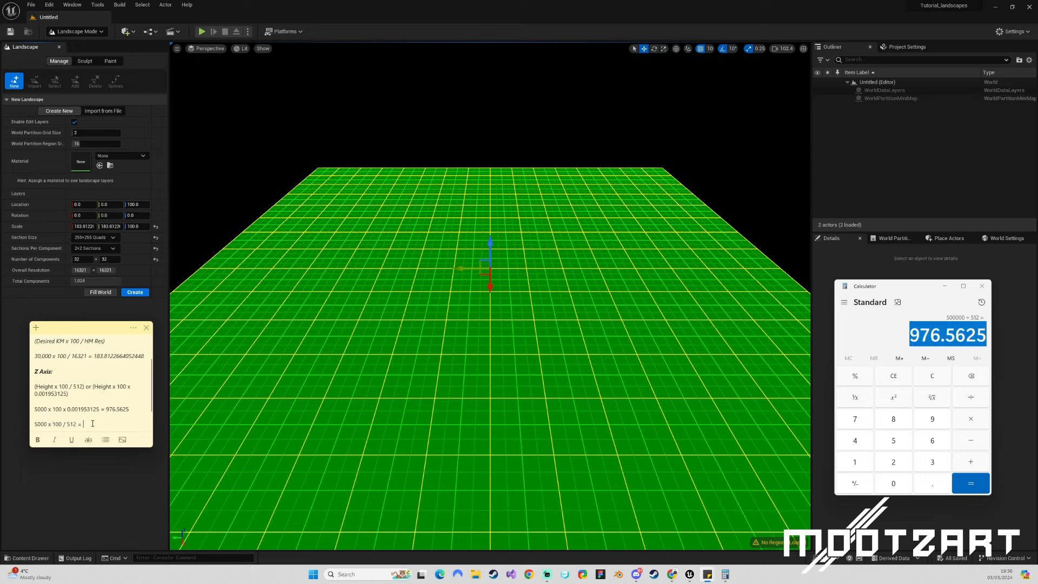
key("ctrl+v")
Clear and close the calculator, and move the note over the empty Details area.
left_click(890, 378)
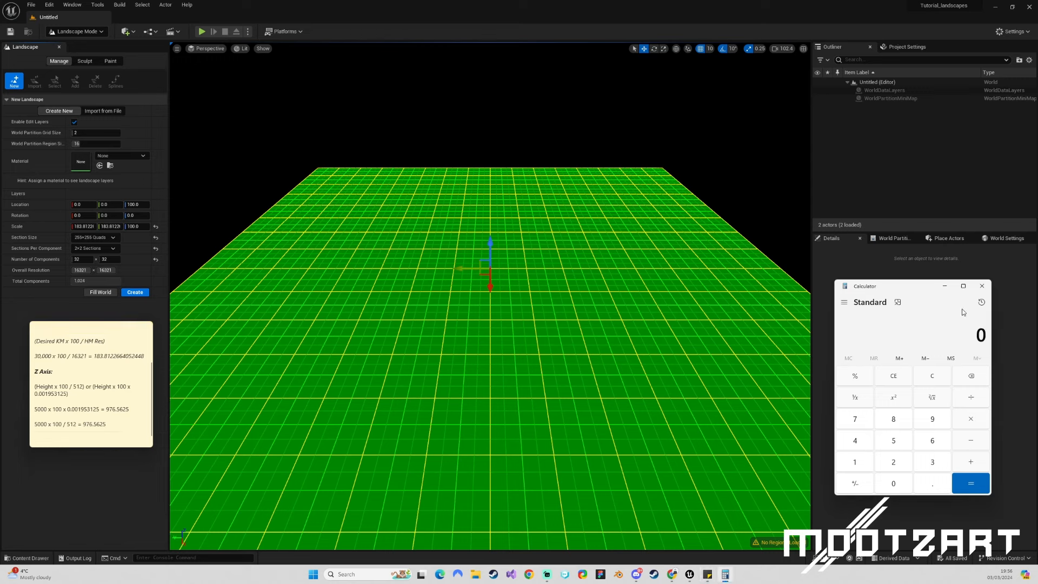
left_click(982, 286)
left_click_drag(99, 326, 901, 317)
Set the new landscape's Z scale to 976.5625, copied from the note.
mouse_move(909, 414)
left_mouse_down()
mouse_move(884, 414)
mouse_move(910, 414)
left_mouse_up()
left_click(888, 414)
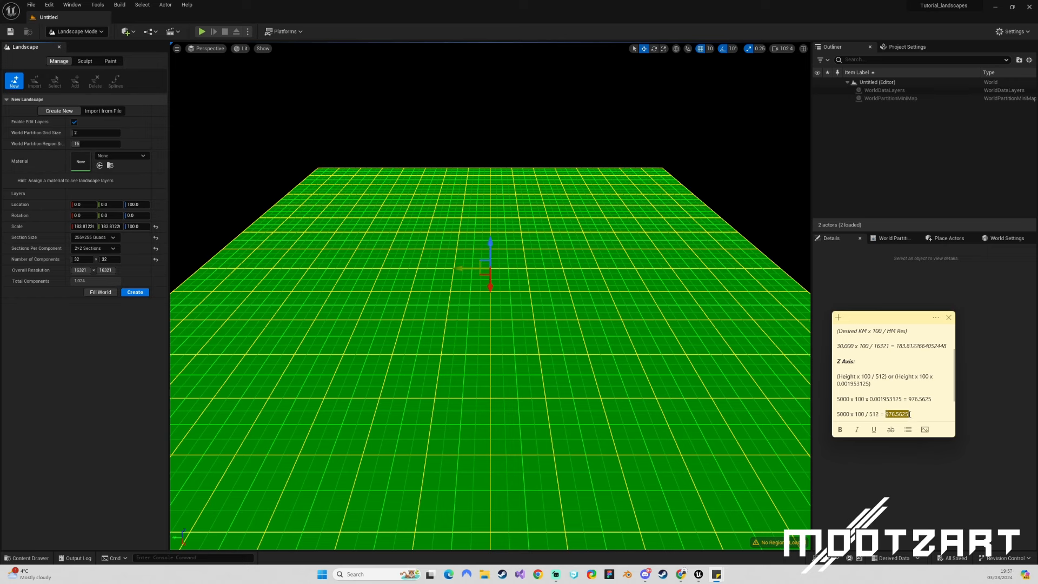
left_click(136, 226)
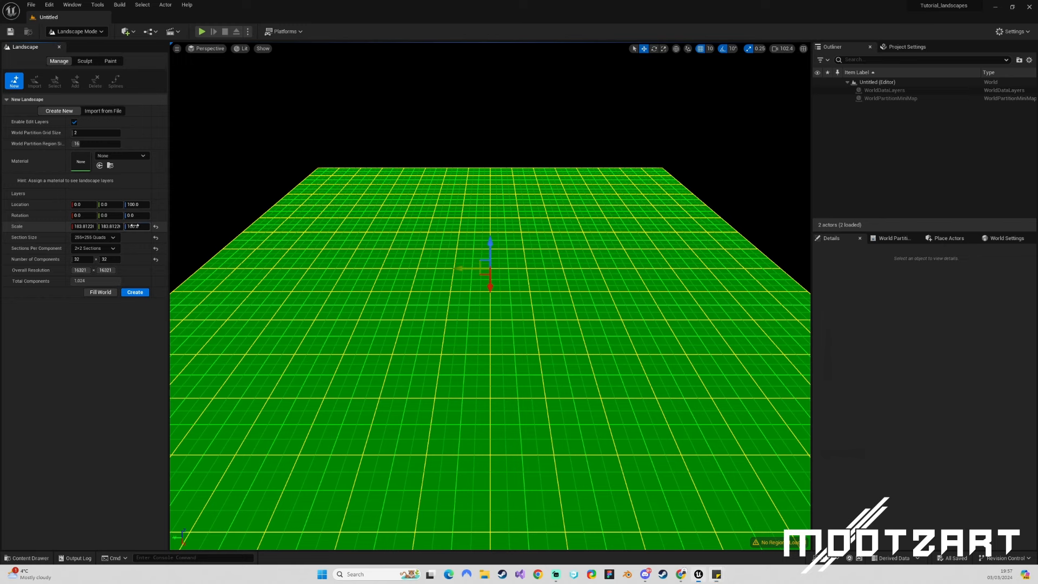
key("ctrl+v")
key("Return")
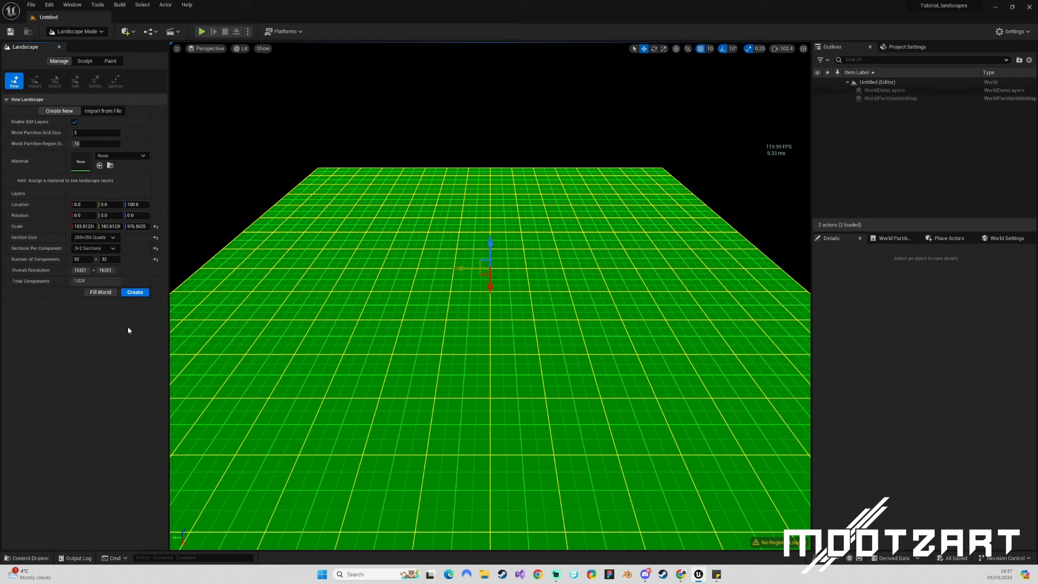
Create the landscape and save the level in the Levels folder as "30x30_showcase".
left_click(135, 292)
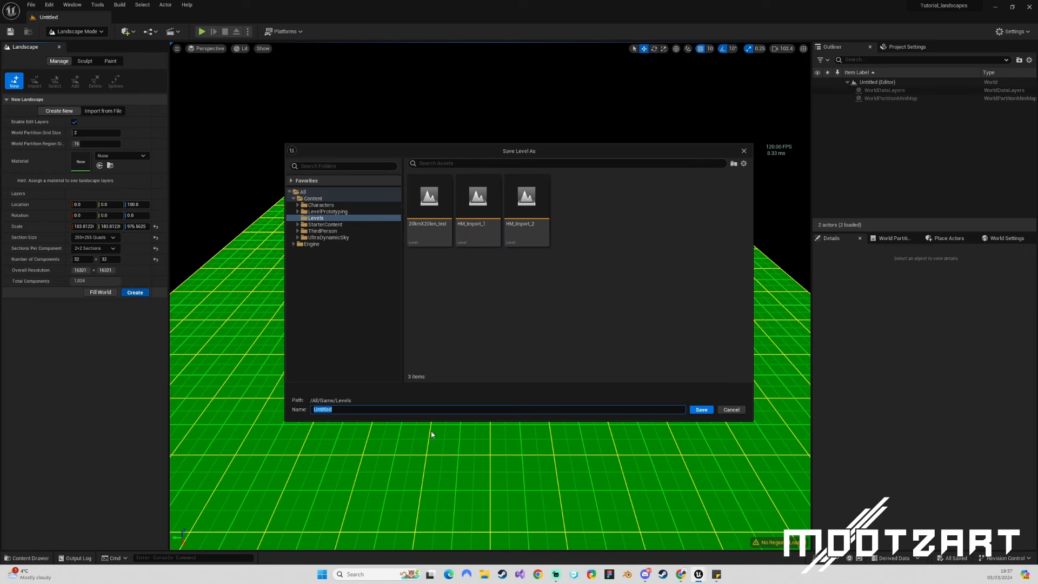
type("30x30_test")
key("BackSpace")
key("BackSpace")
key("BackSpace")
key("BackSpace")
type("showcase")
left_click(695, 408)
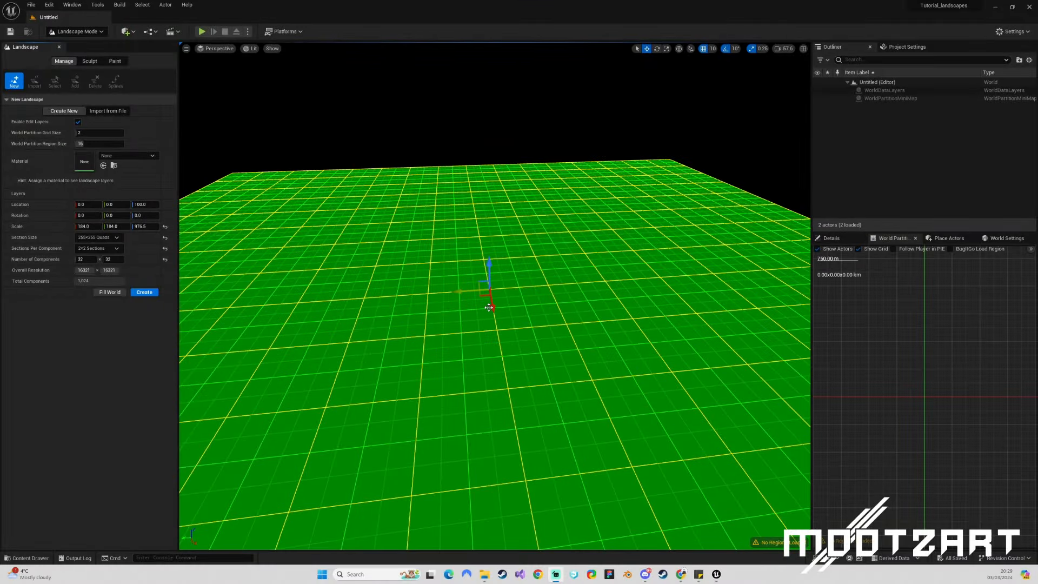
Check the whole landscape preview from farther away and bring up the note with the scale calculations.
mouse_move(495, 296)
right_mouse_down()
mouse_move(470, 293)
mouse_move(495, 297)
mouse_move(500, 311)
right_mouse_up()
key("s")
scroll(494, 299, "up", 4)
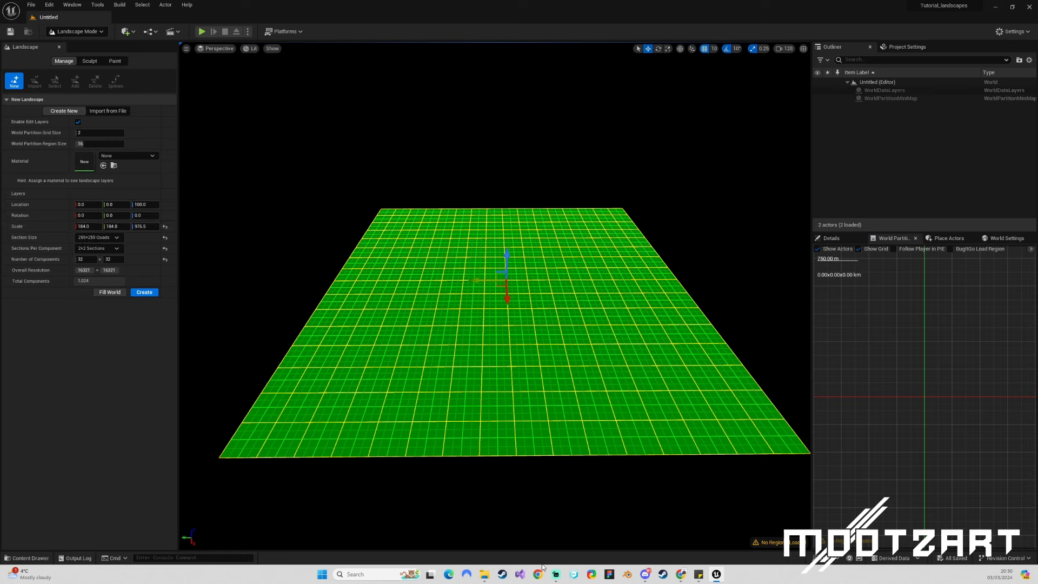
left_click(699, 574)
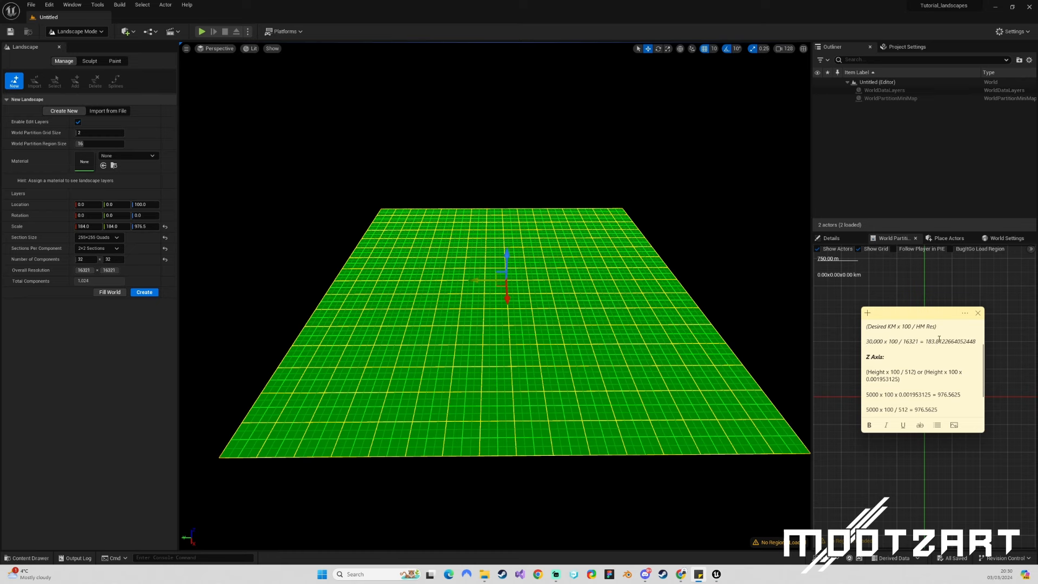
Create the landscape from the current settings and save the level in the Levels folder as "30x30_showcase_2".
triple_click(938, 339)
key("Right")
left_click(112, 377)
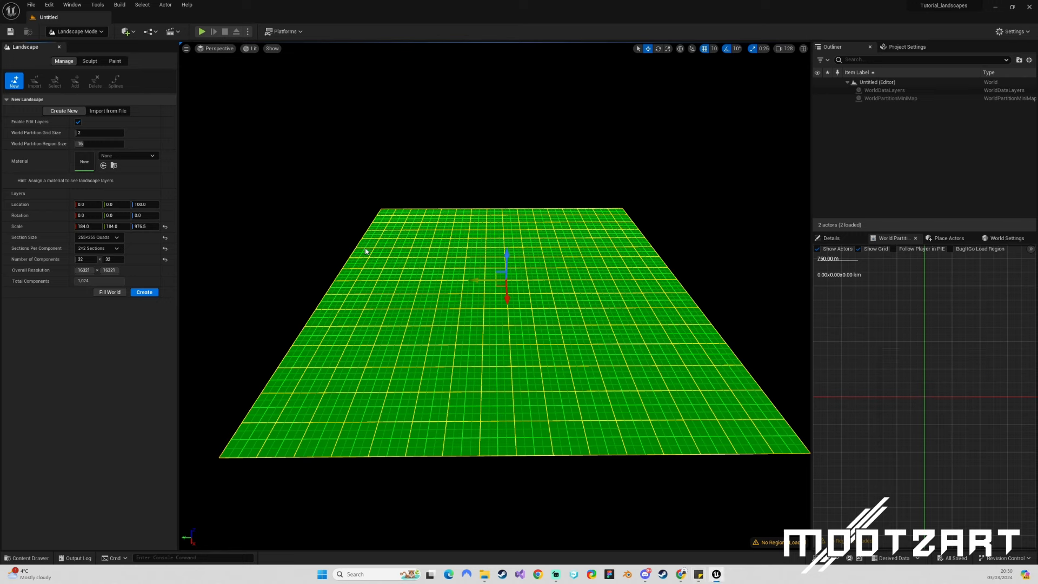
left_click(144, 294)
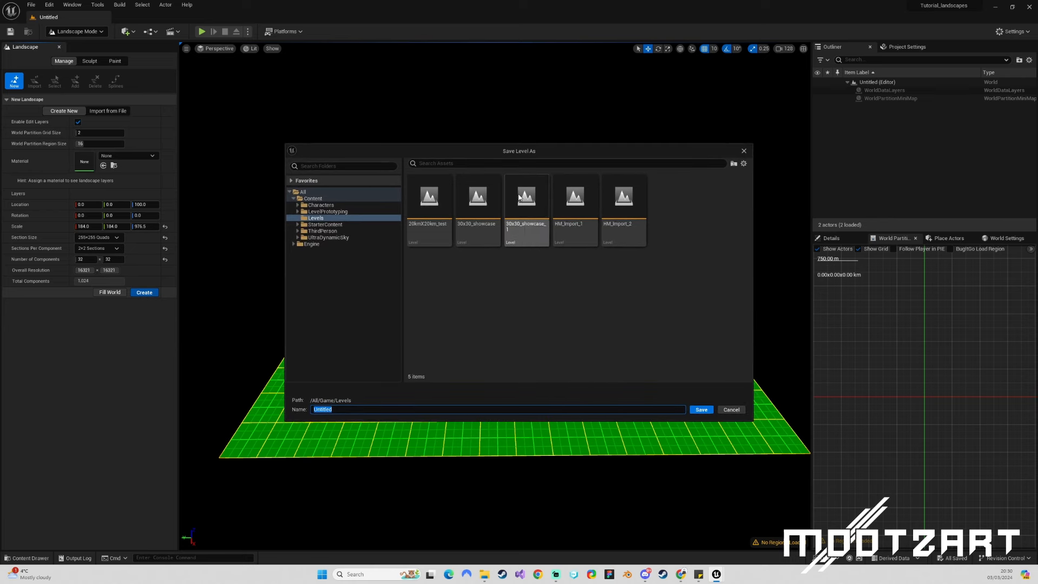
left_click(522, 204)
left_click(370, 410)
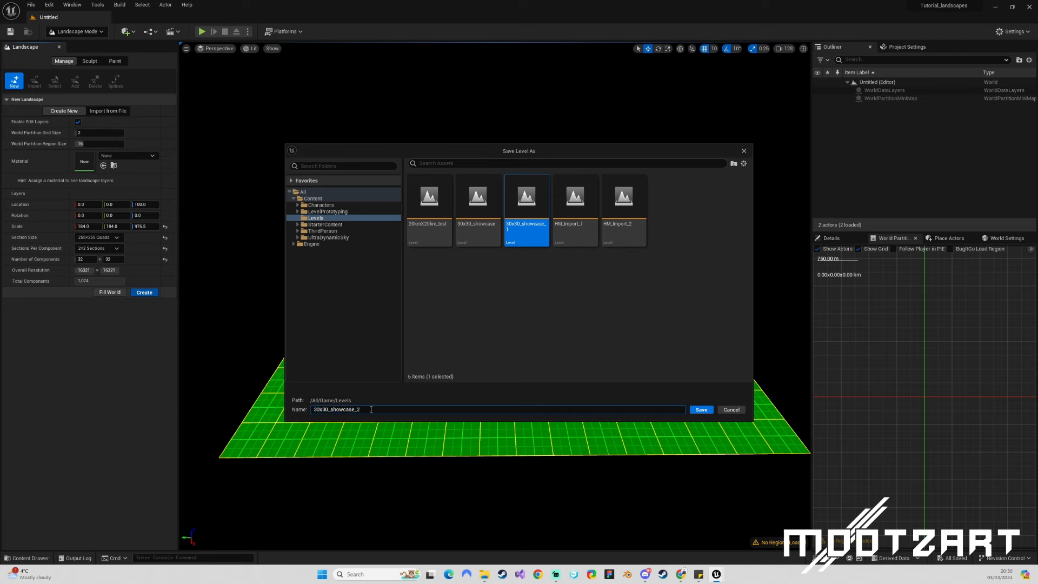
left_click(701, 410)
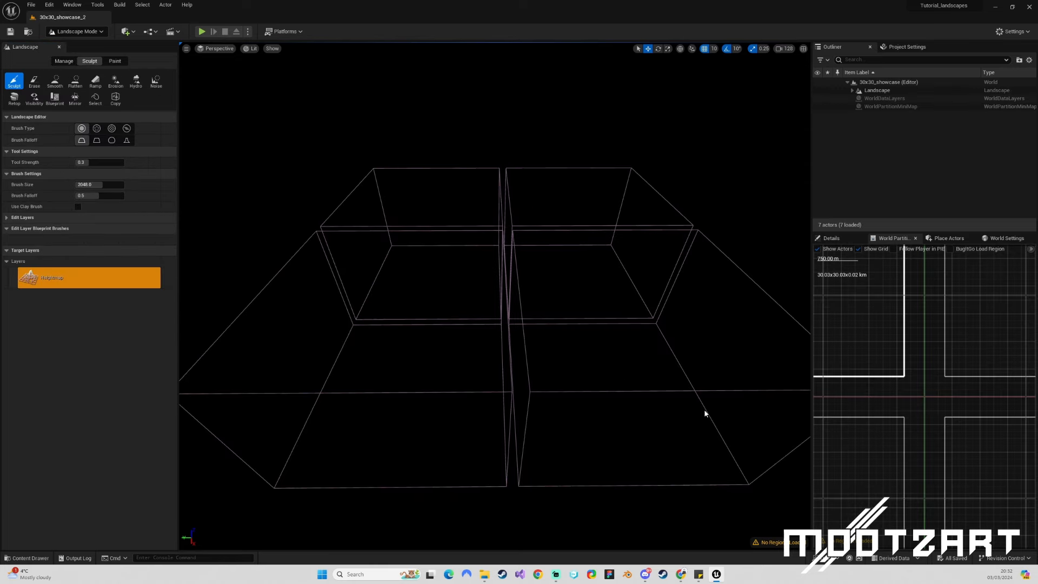
Examine the four landscape regions and their streaming proxies on the World Partition map, widening the map area to fit them.
scroll(967, 324, "down", 5)
right_click_drag(955, 334, 914, 380)
scroll(917, 377, "down", 2)
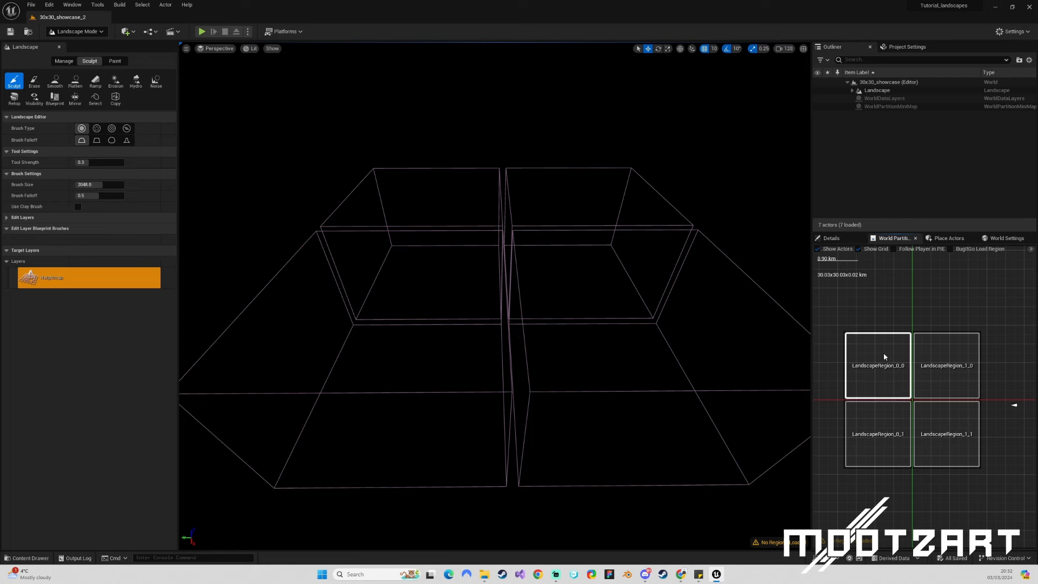
scroll(880, 349, "up", 3)
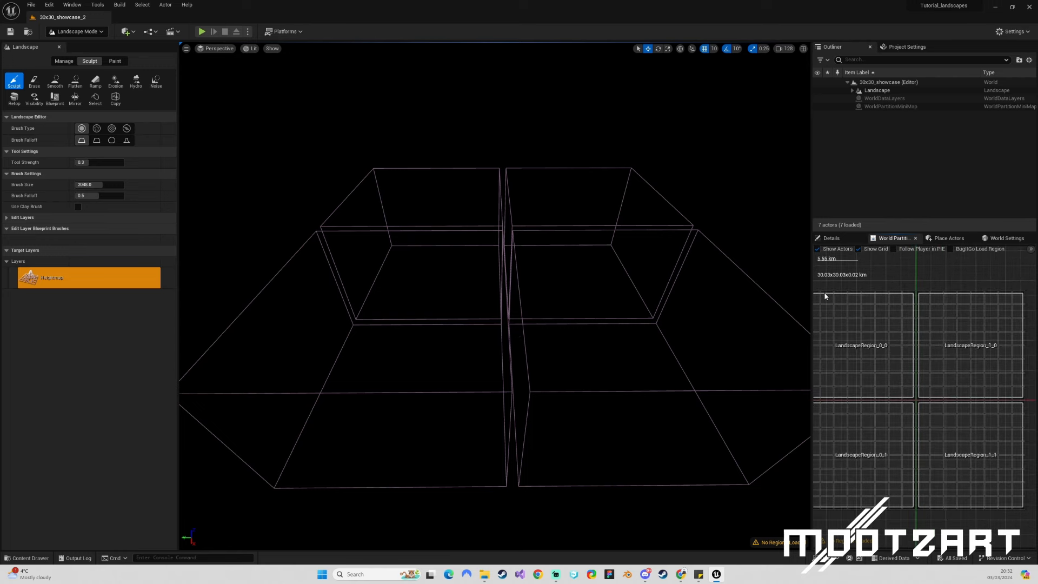
left_click_drag(811, 292, 693, 292)
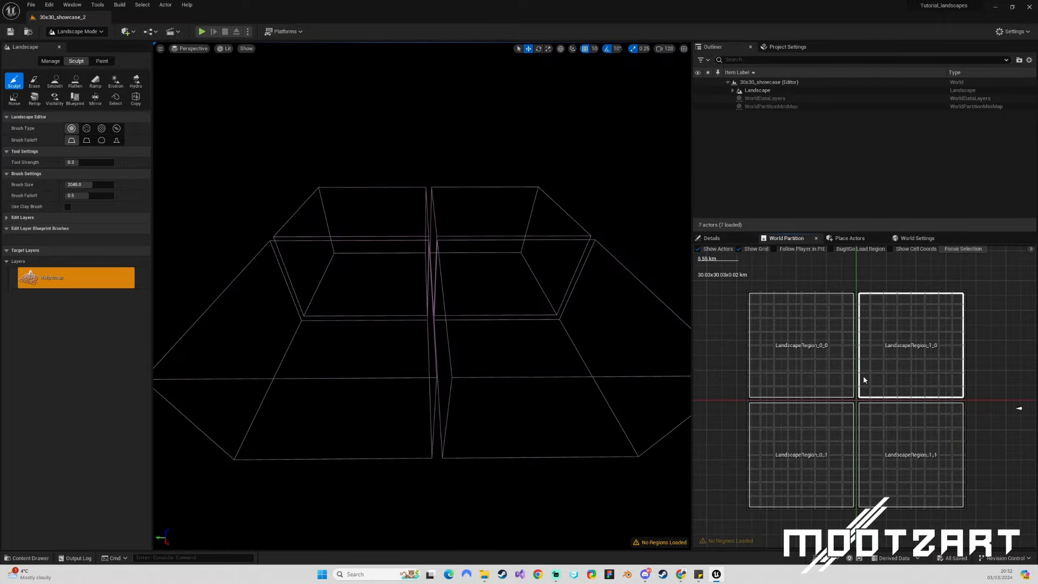
scroll(880, 373, "up", 5)
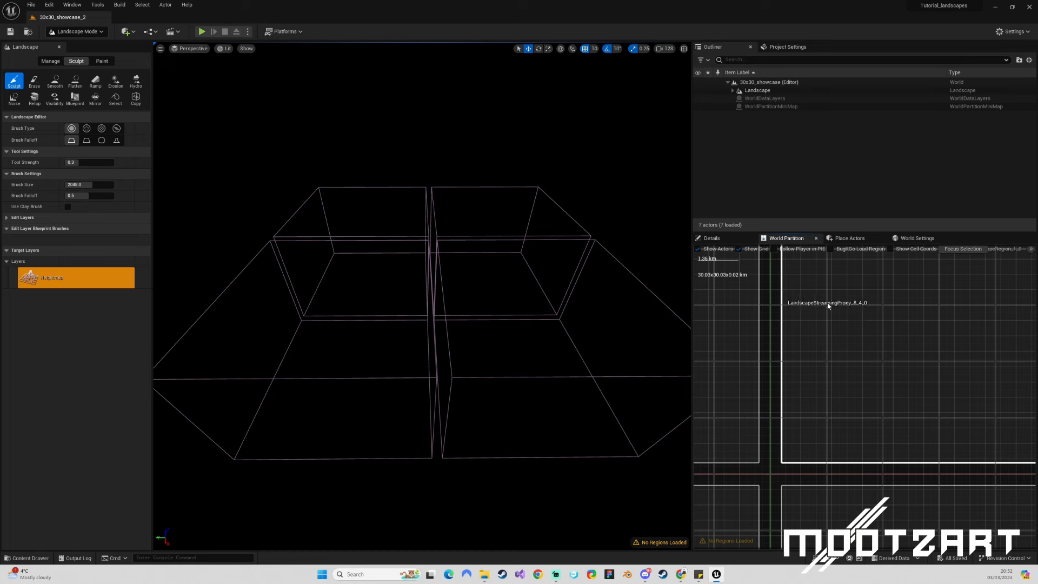
scroll(882, 361, "down", 3)
scroll(883, 360, "down", 3)
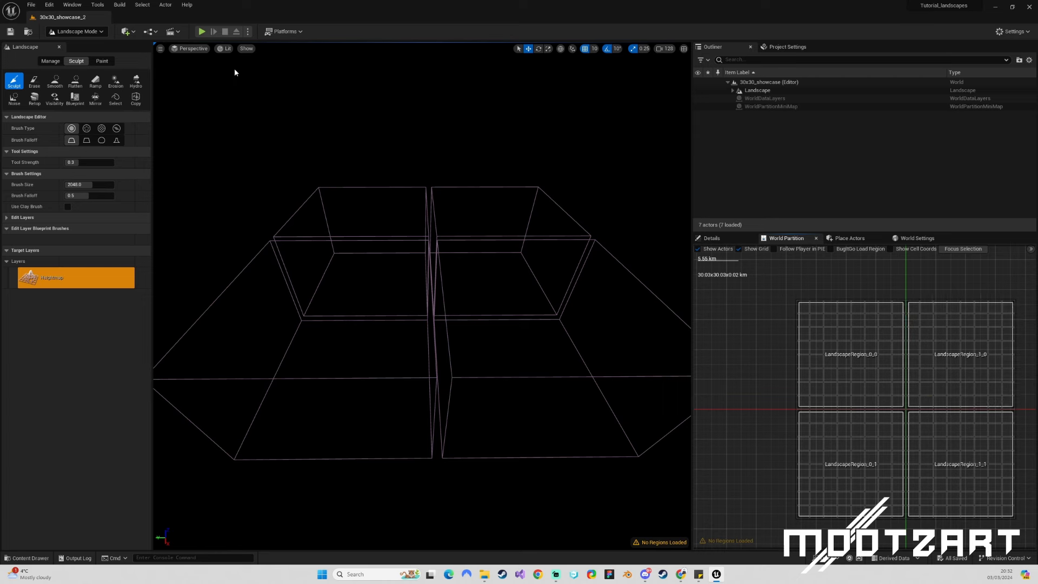
Load all four landscape regions by selecting an area spanning them on the World Partition map.
left_click(88, 32)
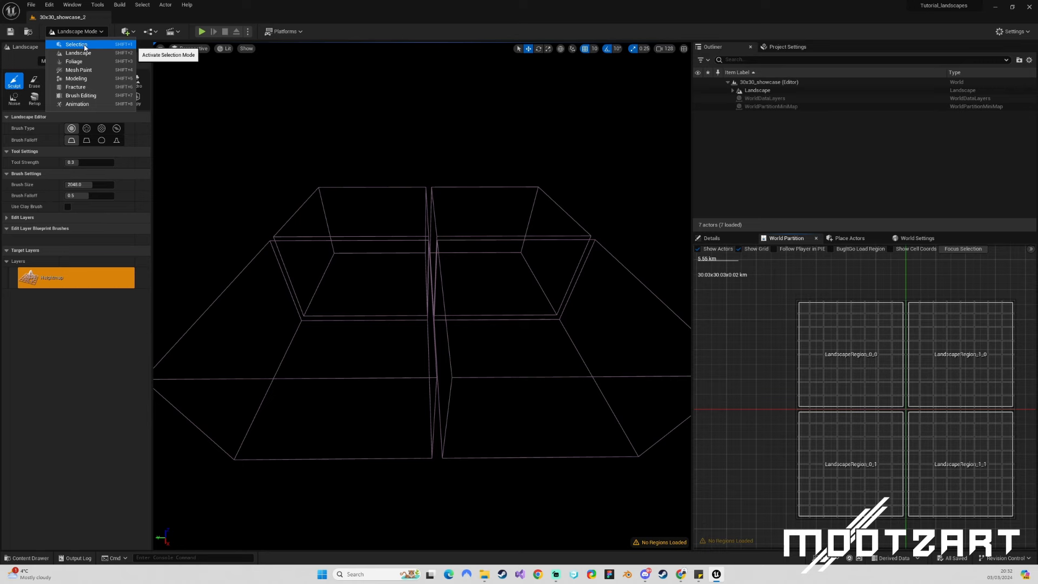
right_click_drag(301, 116, 319, 103)
right_click_drag(311, 112, 303, 113)
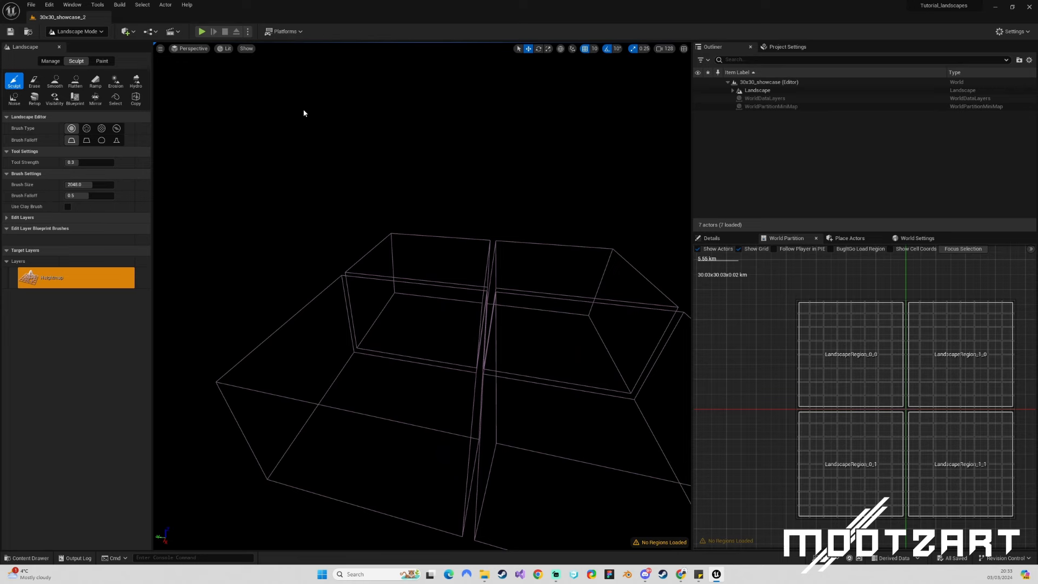
right_click_drag(304, 156, 316, 159)
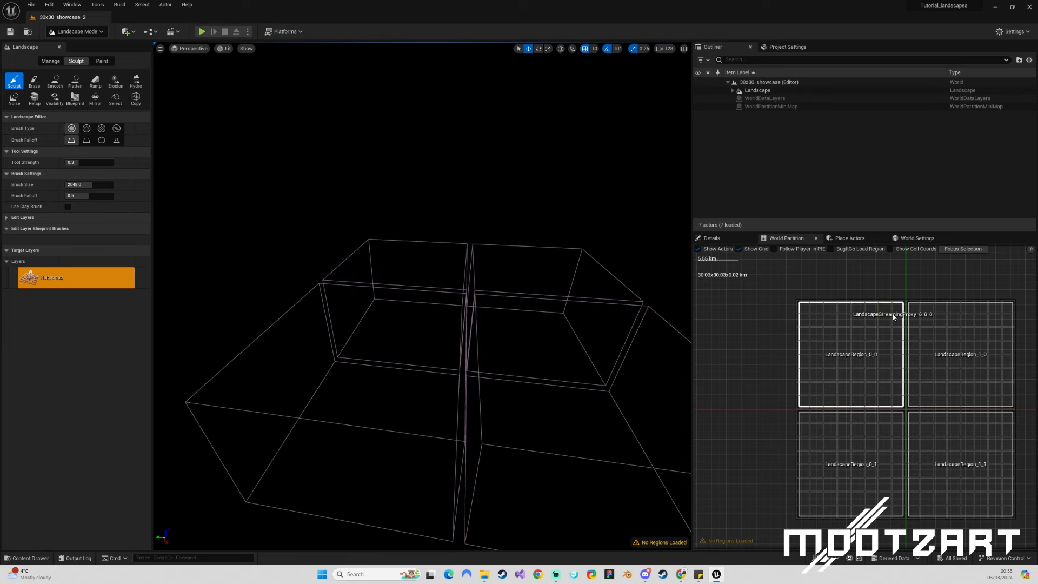
left_click_drag(823, 325, 953, 456)
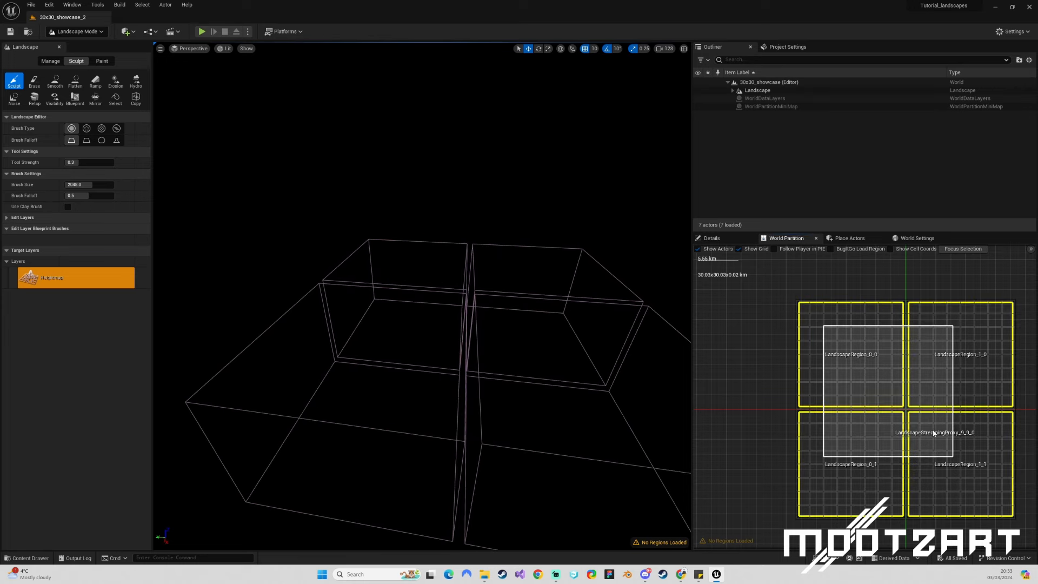
right_click(928, 382)
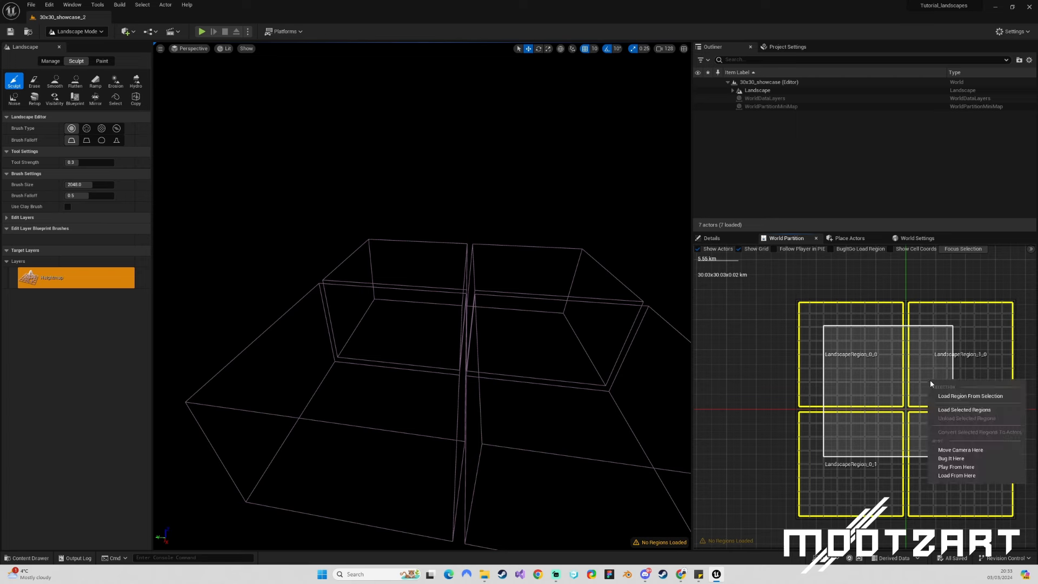
left_click(951, 410)
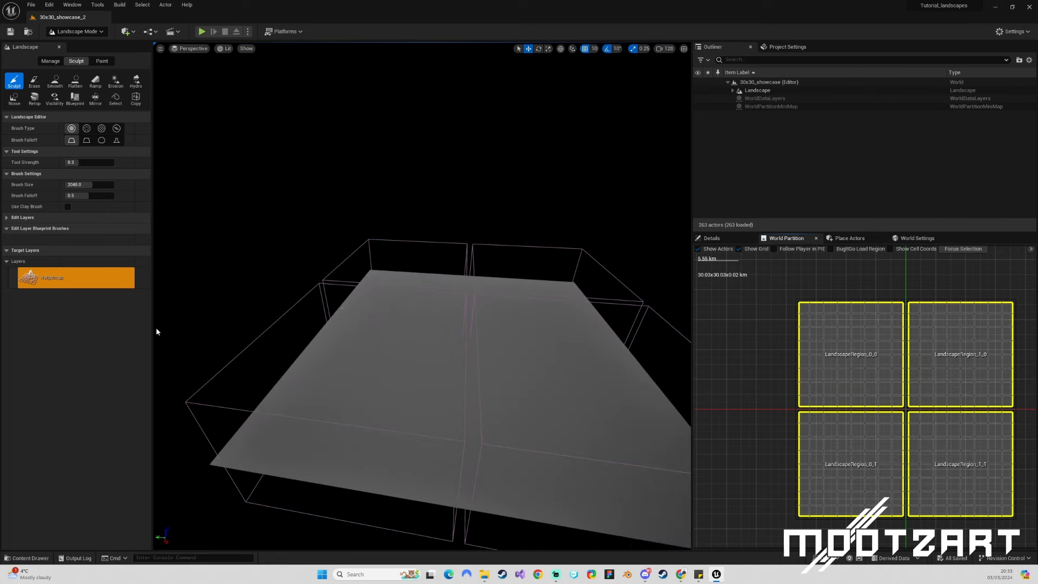
right_click_drag(465, 376, 400, 375)
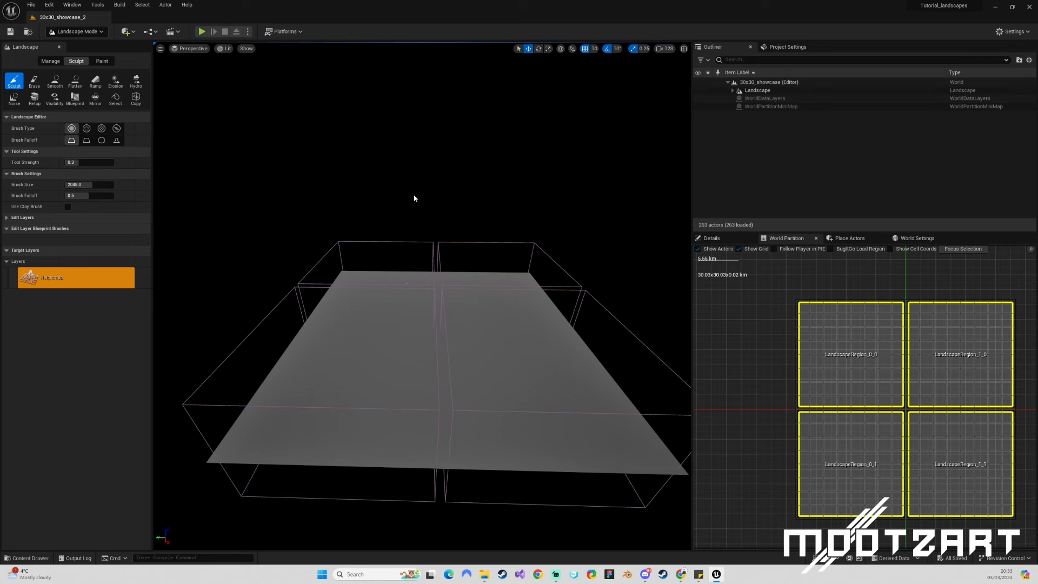
Expand the Landscape in the Outliner and select all its streaming proxies, from LandscapeStreamingProxy_0_0_0 to LandscapeStreamingProxy_15_15_0.
left_click(748, 91)
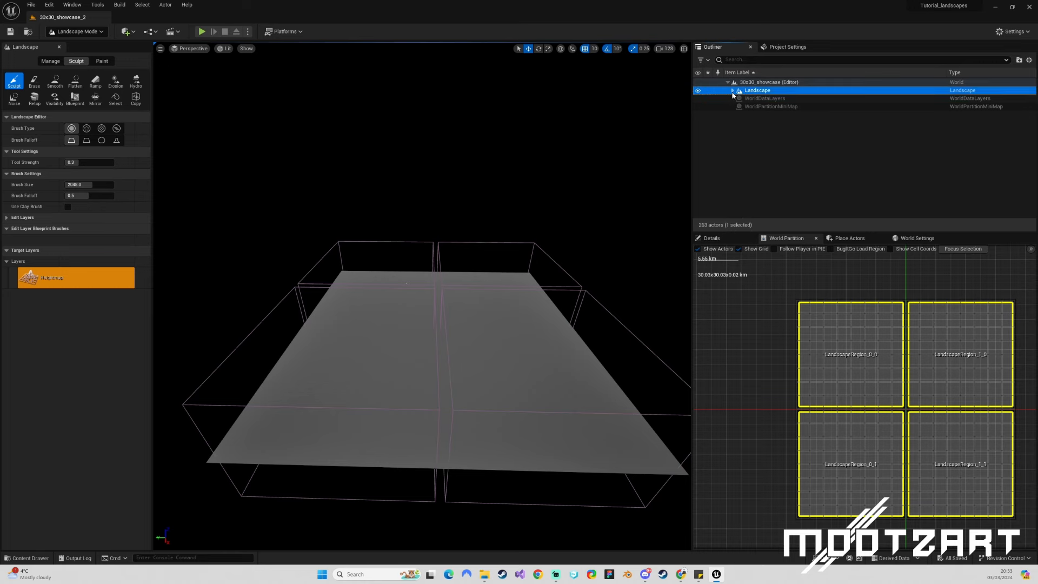
left_click(733, 91)
scroll(776, 135, "down", 10)
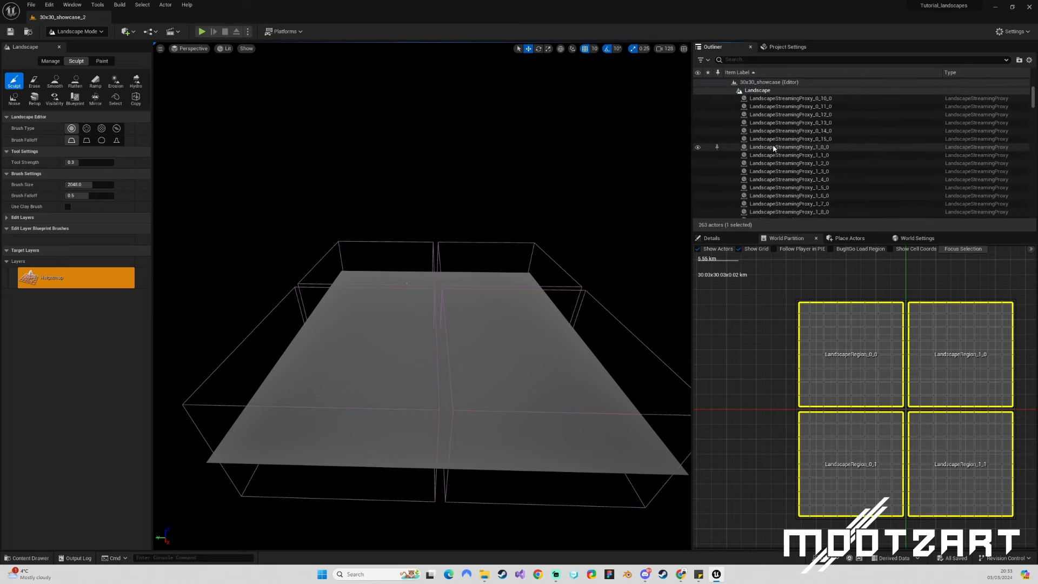
scroll(829, 179, "up", 10)
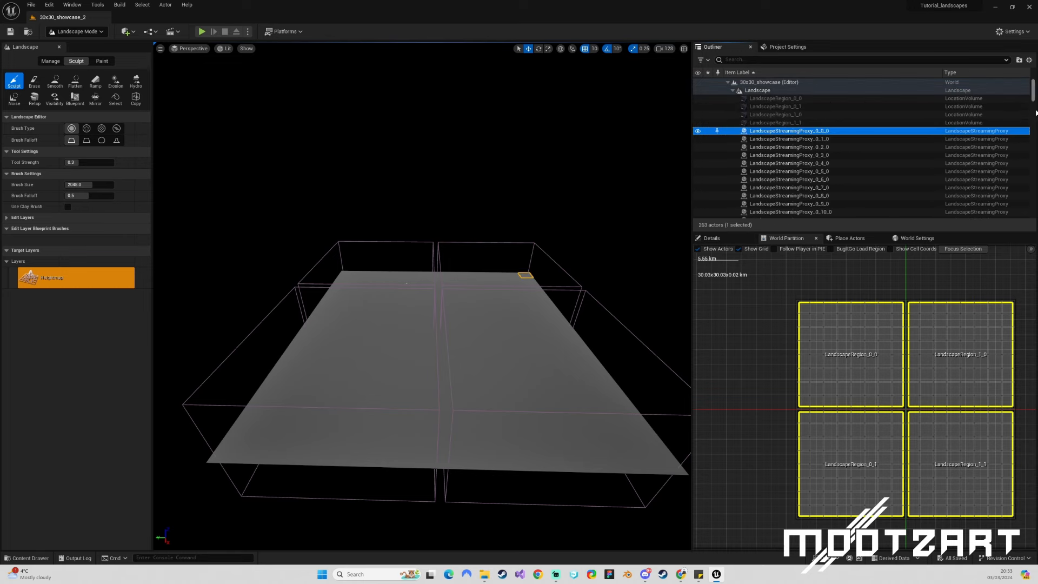
left_click_drag(1032, 90, 1030, 212)
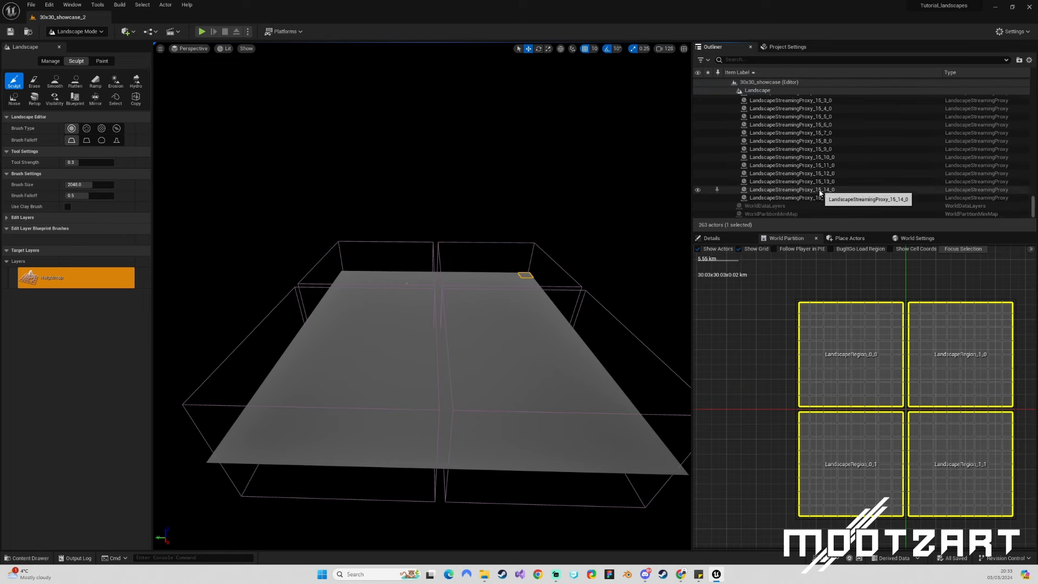
left_click(800, 198, "shift")
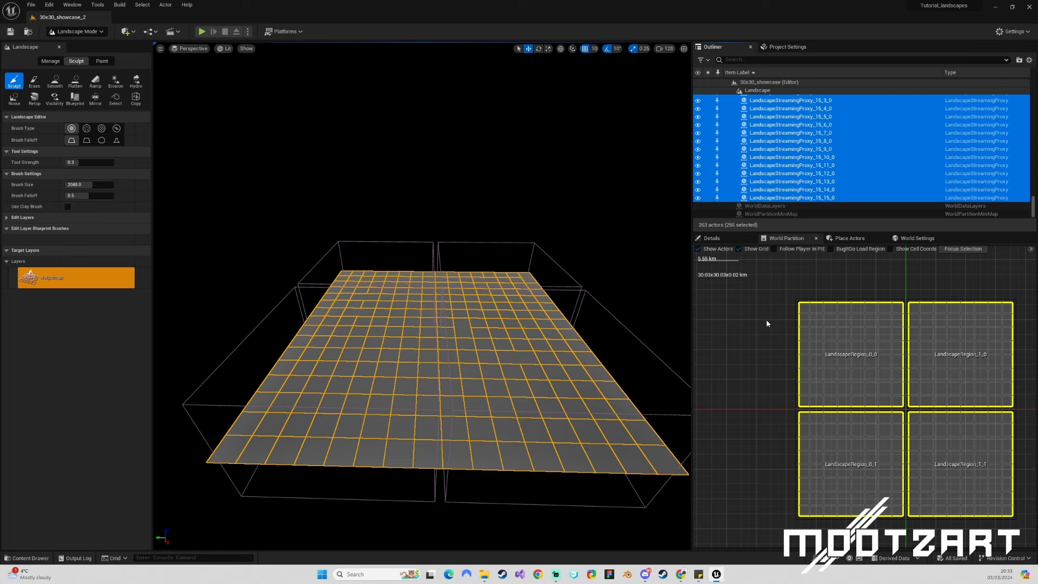
Locate LandscapeStreamingProxy_15_15_0 on the landscape by selecting it alone, and clear the selection.
left_click(653, 468)
left_click(757, 198)
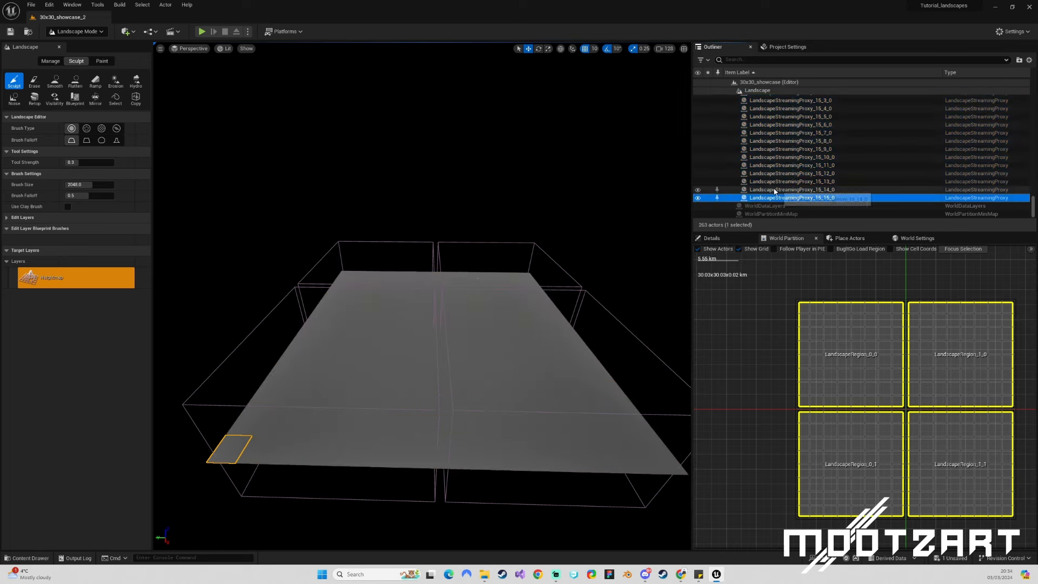
left_click(179, 316)
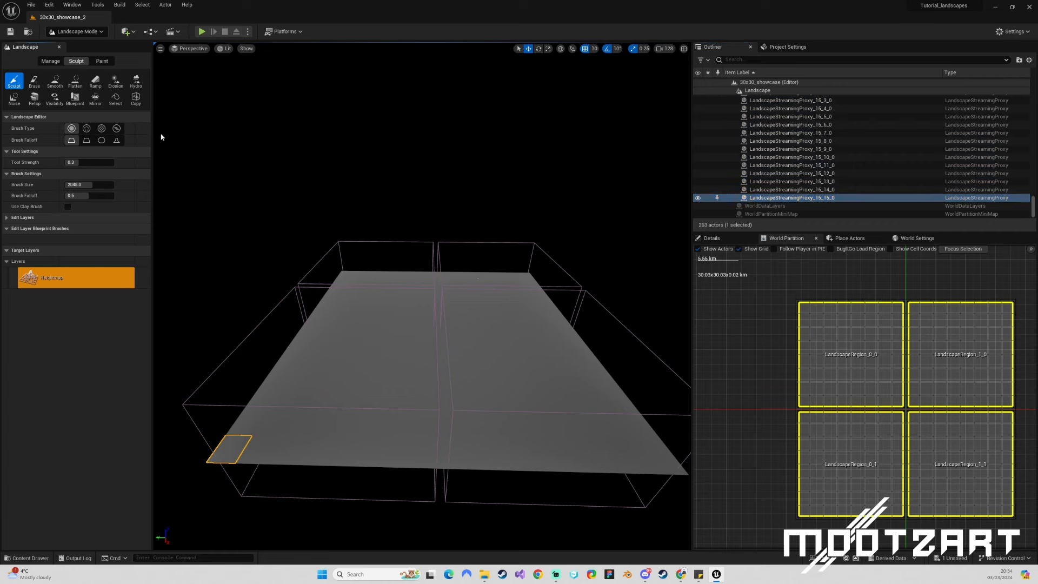
key("Escape")
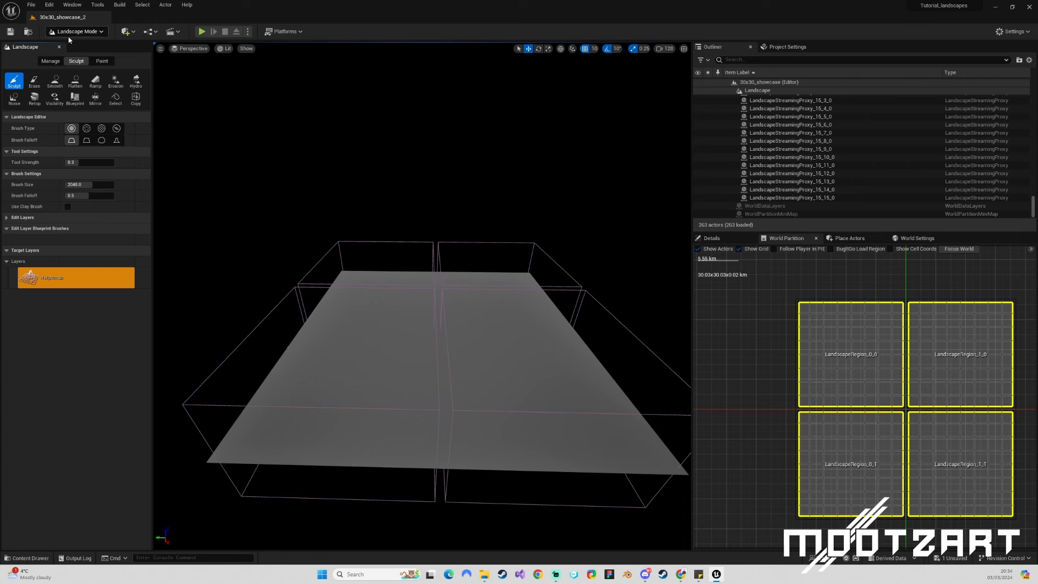
Import a 16321x16321 heightmap file into the landscape with the Original import type and Loaded Only mode.
left_click(56, 62)
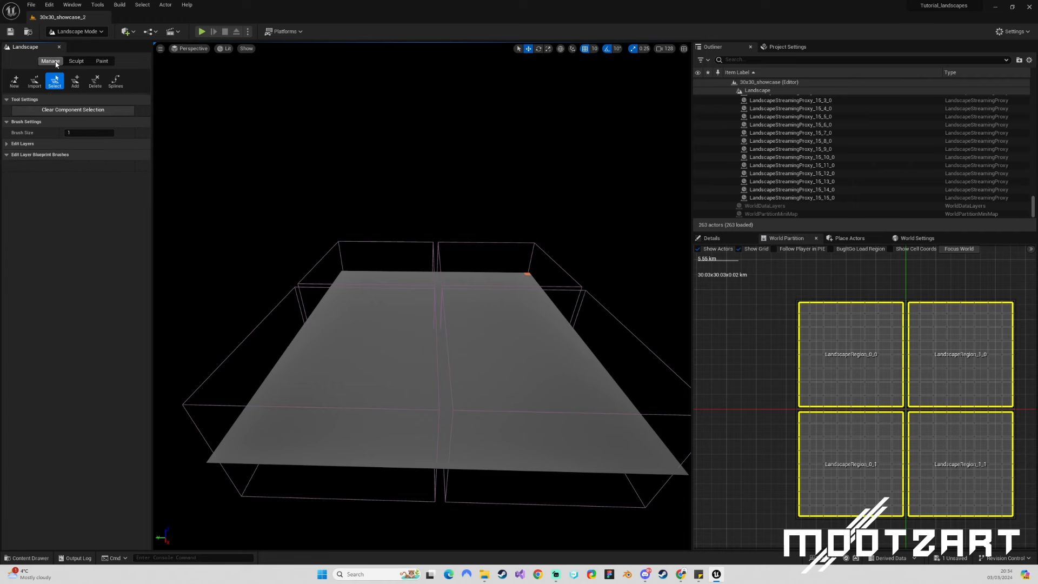
left_click(34, 83)
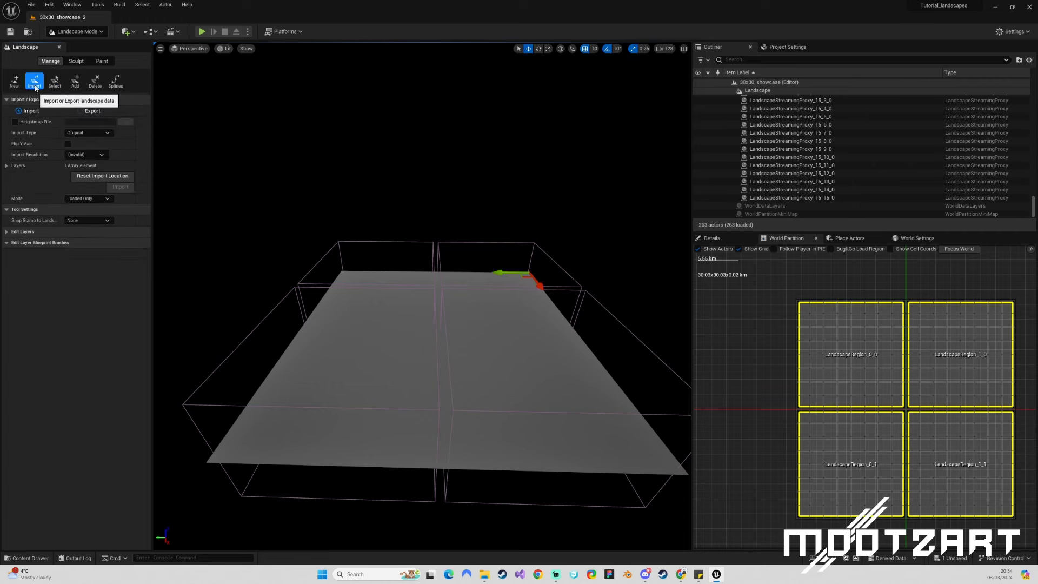
left_click(15, 122)
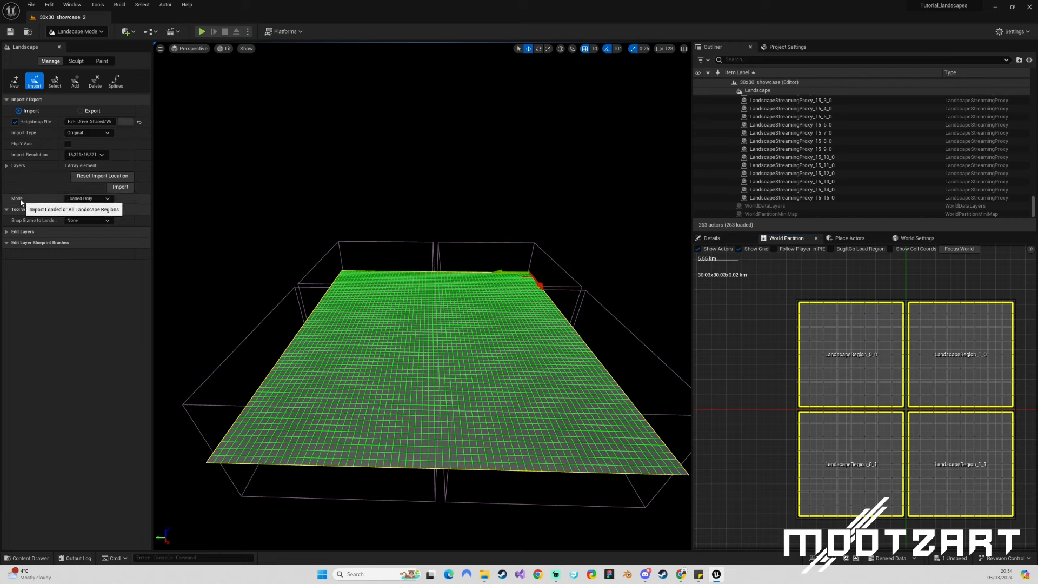
left_click(86, 199)
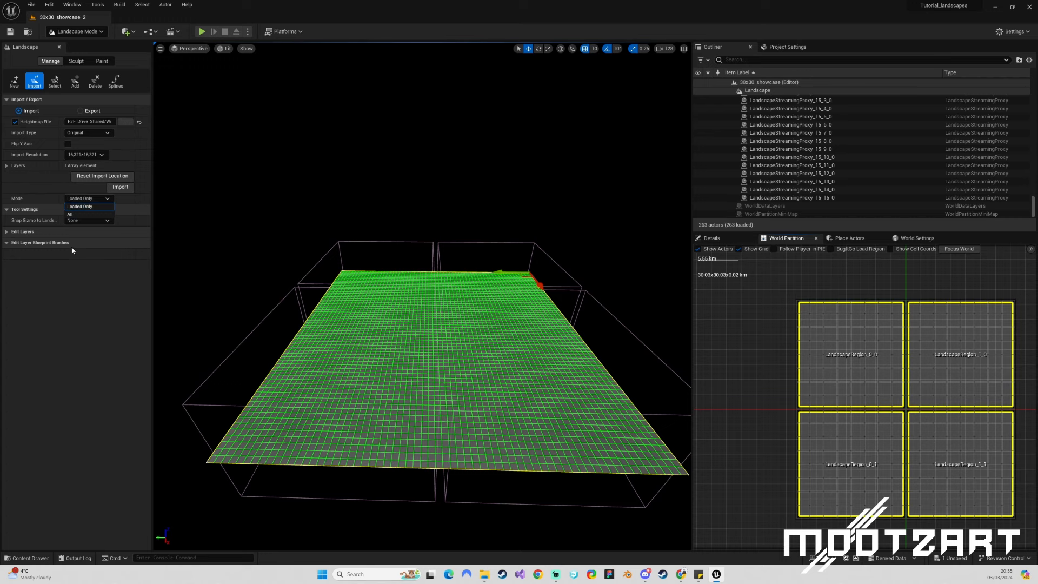
left_click(81, 207)
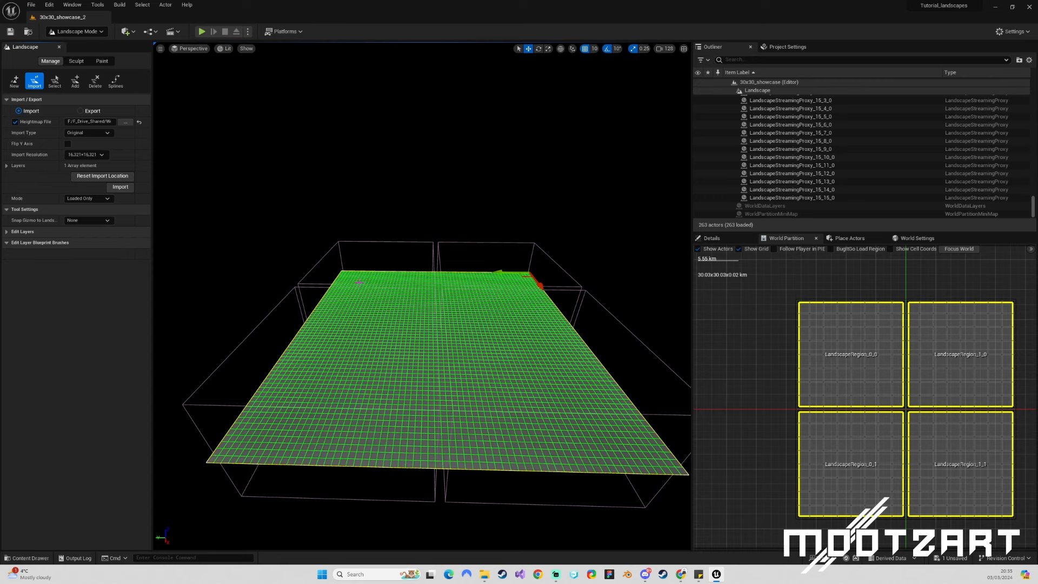
left_click(120, 188)
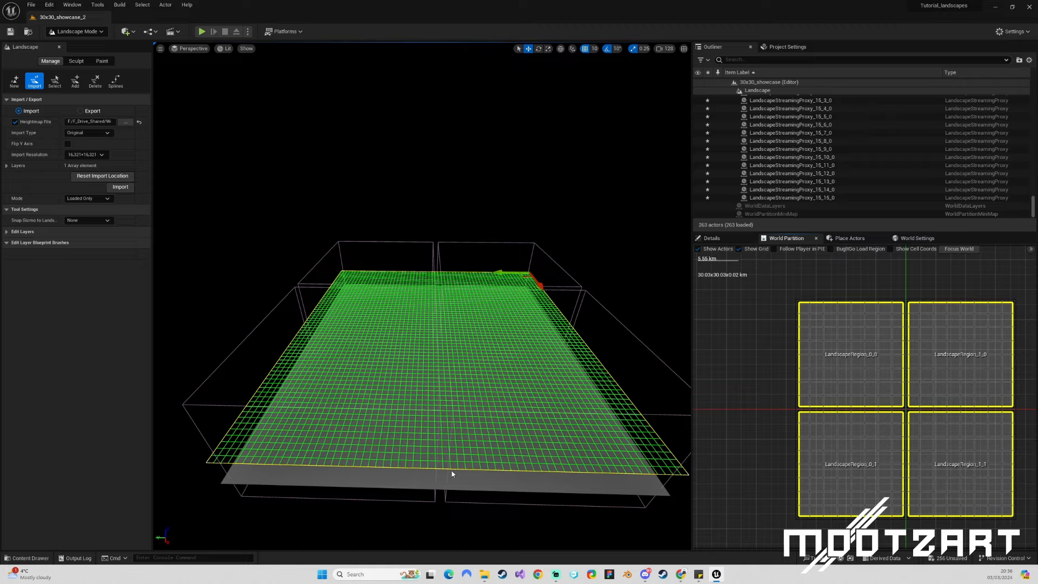
Inspect the imported terrain's profile from the side and switch from Landscape mode to Selection mode.
right_click_drag(512, 442, 643, 426)
key("a")
key("w")
key("s")
key("d")
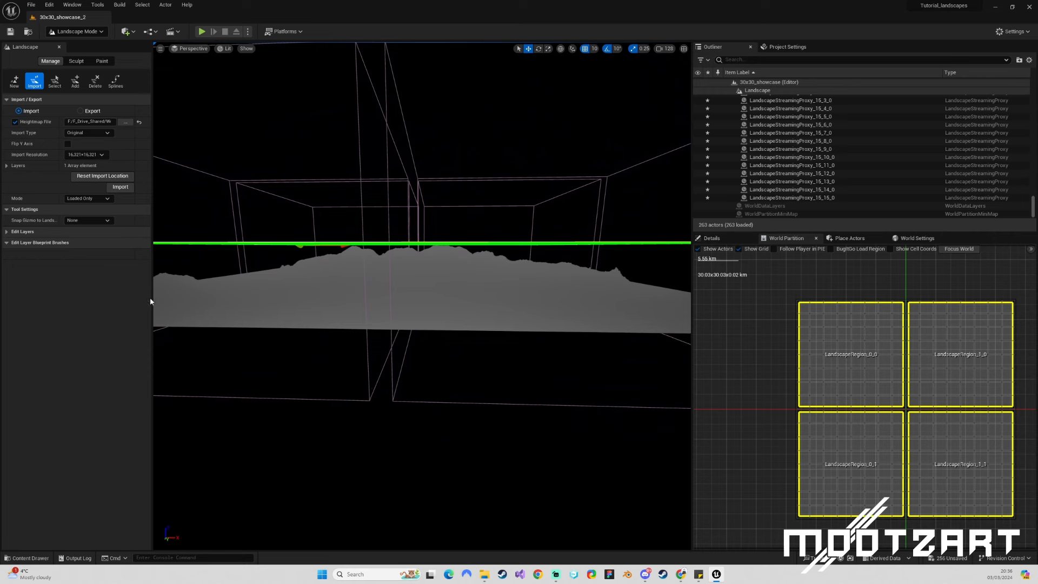
left_click(91, 32)
left_click(73, 45)
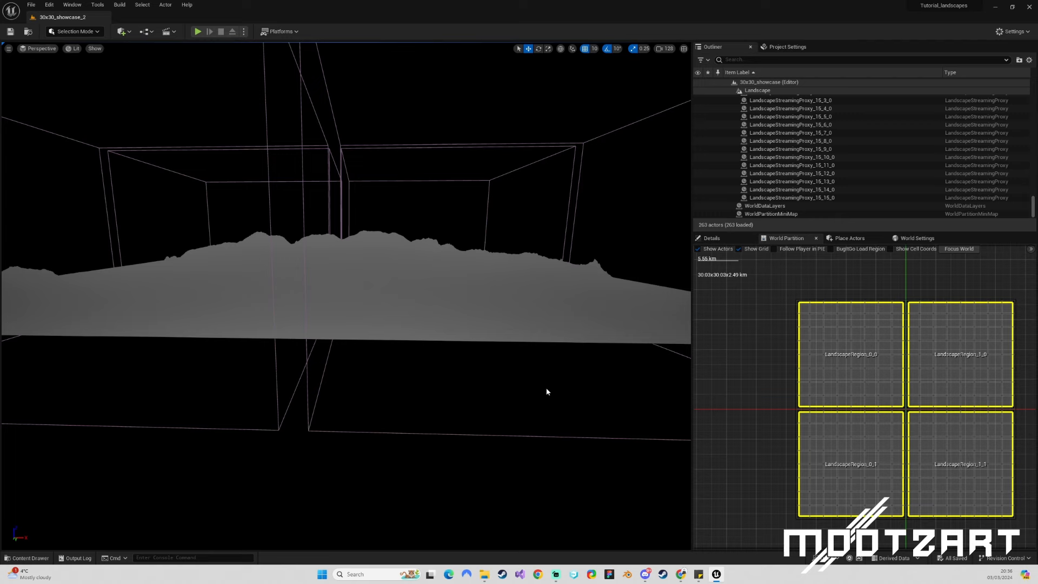
View the terrain from closer up, show the Details panel and enlarge the viewport by narrowing the side panels.
key("w")
right_click_drag(555, 310, 617, 311)
right_click_drag(562, 292, 563, 322)
key("s")
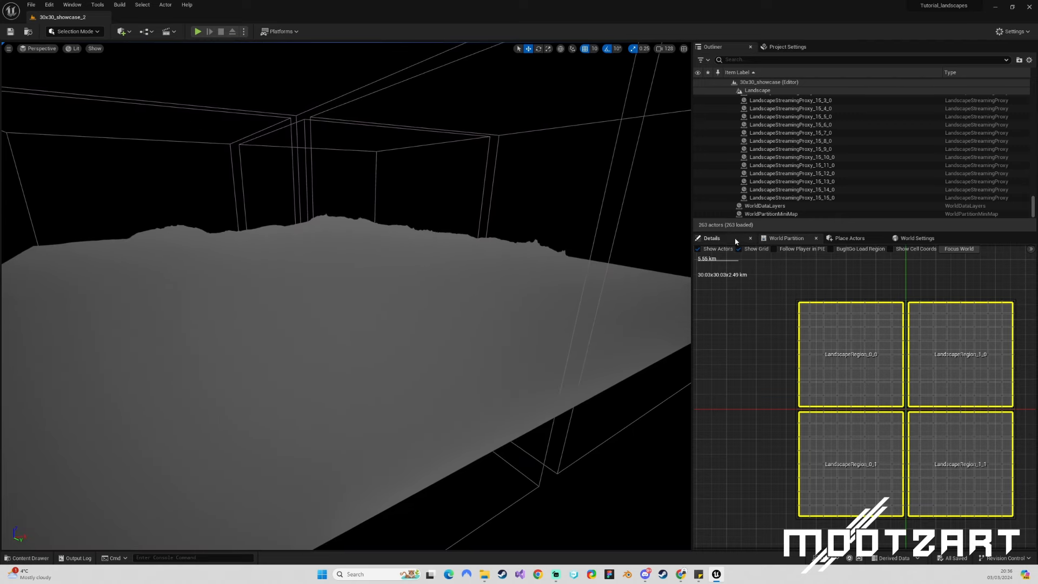
left_click(714, 239)
left_click(786, 239)
left_click(711, 239)
left_click_drag(692, 247, 872, 248)
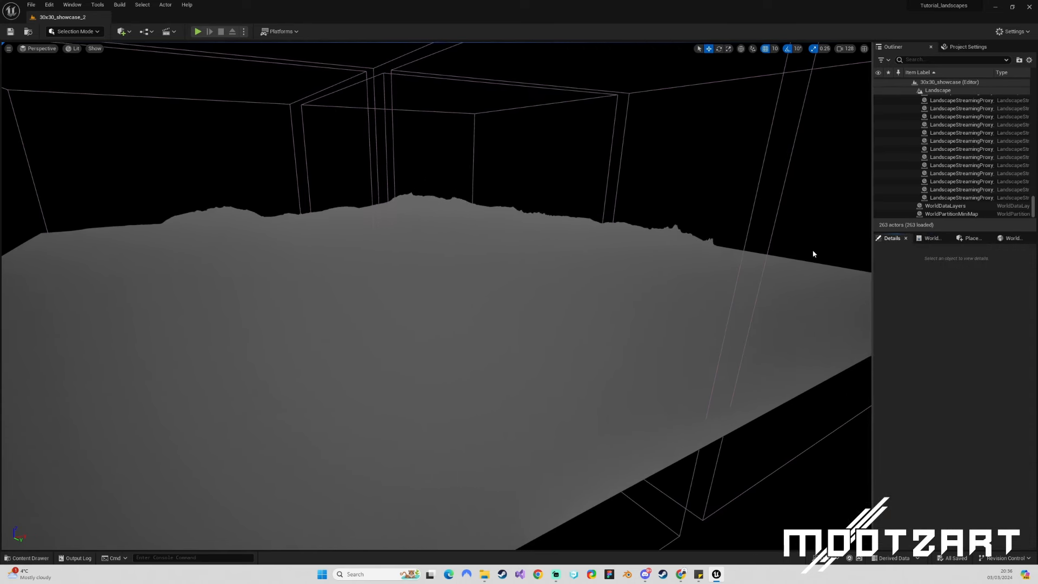
Collapse the Landscape in the Outliner and place a sky asset with clouds from the project content over the terrain.
left_click_drag(1033, 199, 1033, 80)
left_click(913, 90)
right_click_drag(750, 190, 705, 207)
key("ctrl+space")
left_click_drag(728, 444, 450, 279)
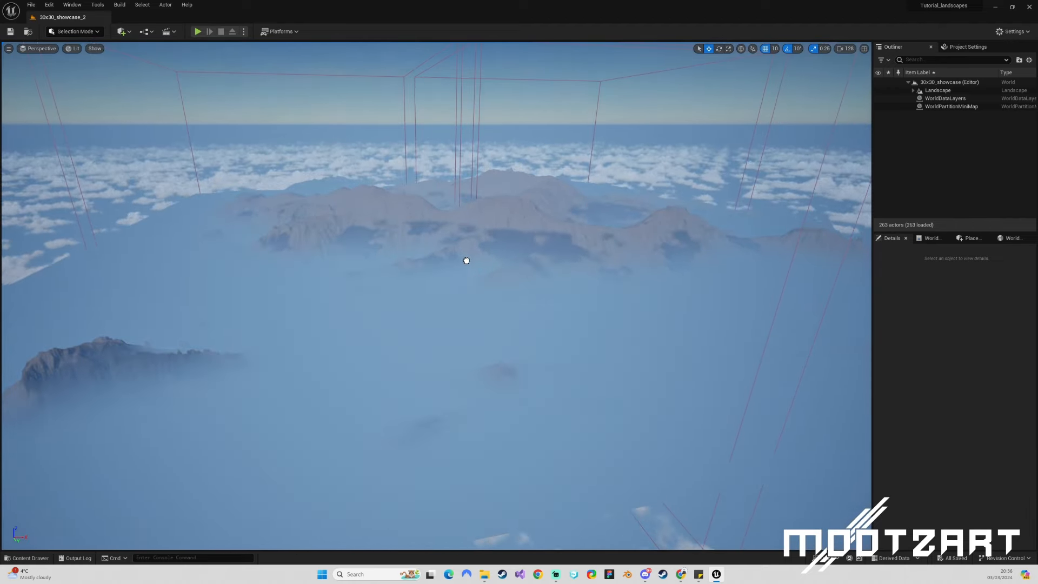
Try lowering the Ultra_Dynamic_Sky actor to a Z location of about -223870.
left_click_drag(467, 263, 466, 264)
right_click_drag(466, 264, 500, 243)
key("w")
key("w")
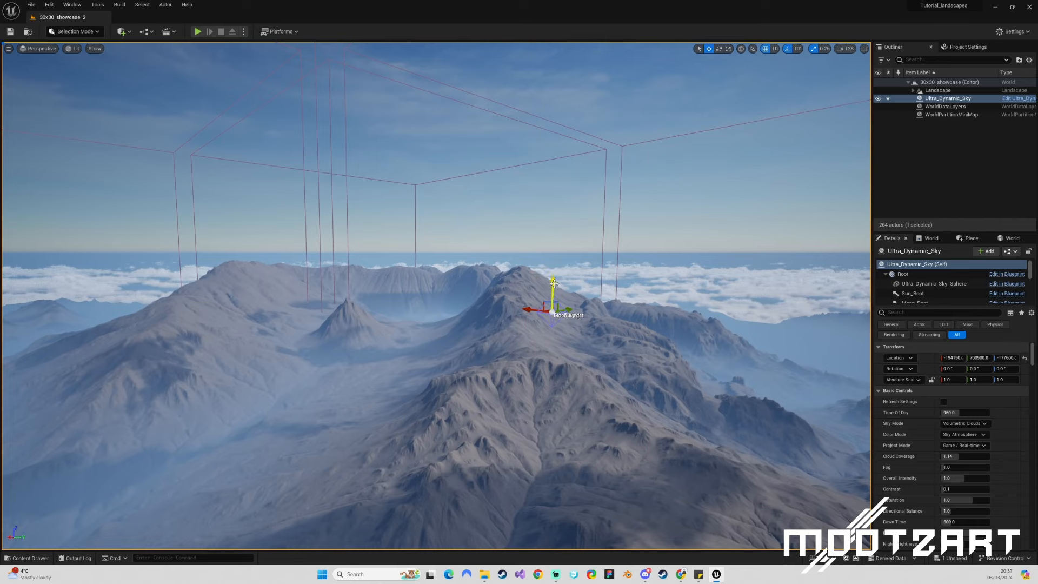
left_click_drag(554, 284, 557, 279)
key("d")
right_click_drag(556, 279, 578, 285)
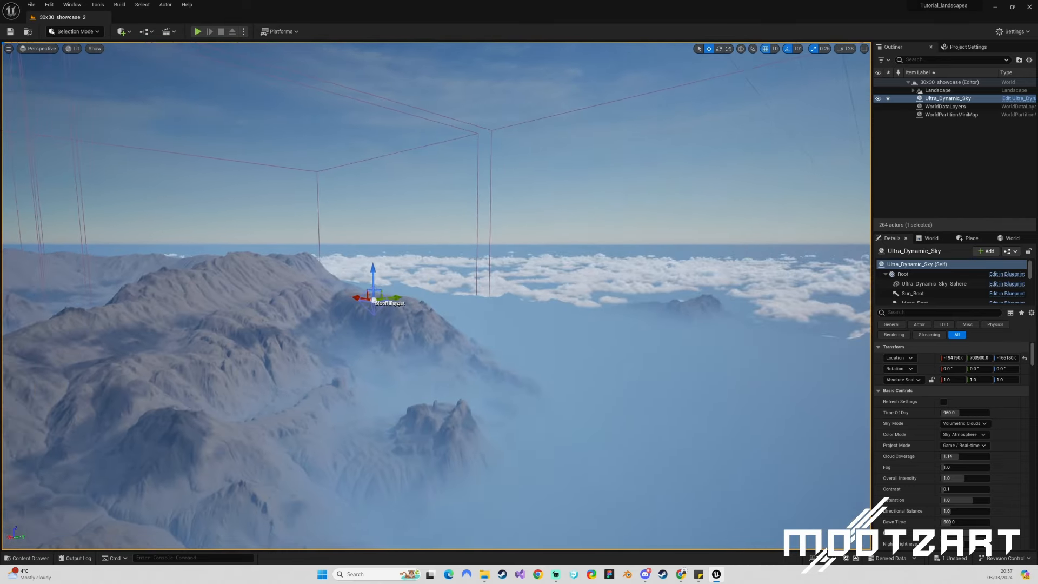
left_click_drag(376, 271, 392, 288)
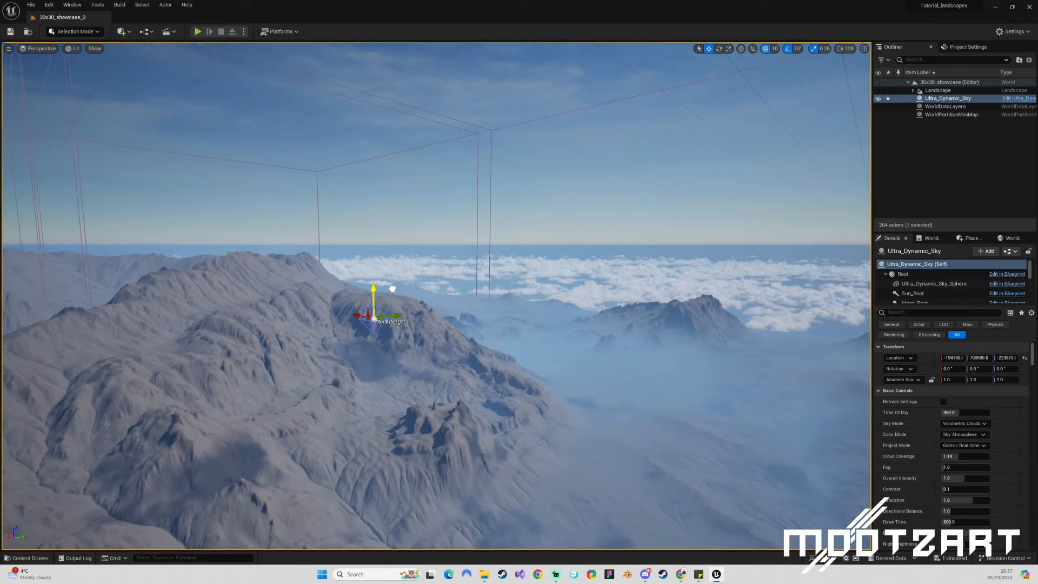
Raise the Ultra_Dynamic_Sky actor to a Z location of about -111880 so its clouds hang above the mountain peaks.
right_click_drag(392, 288, 42, 288)
key("w")
key("s")
right_click_drag(437, 295, 810, 297)
key("w")
key("q")
left_click_drag(341, 318, 358, 271)
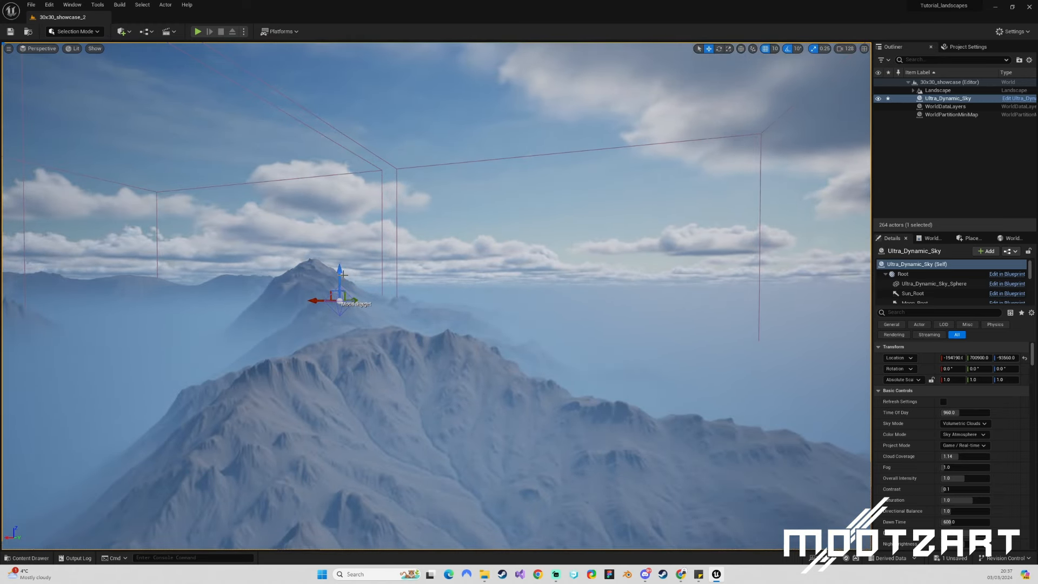
right_click_drag(343, 274, 350, 274)
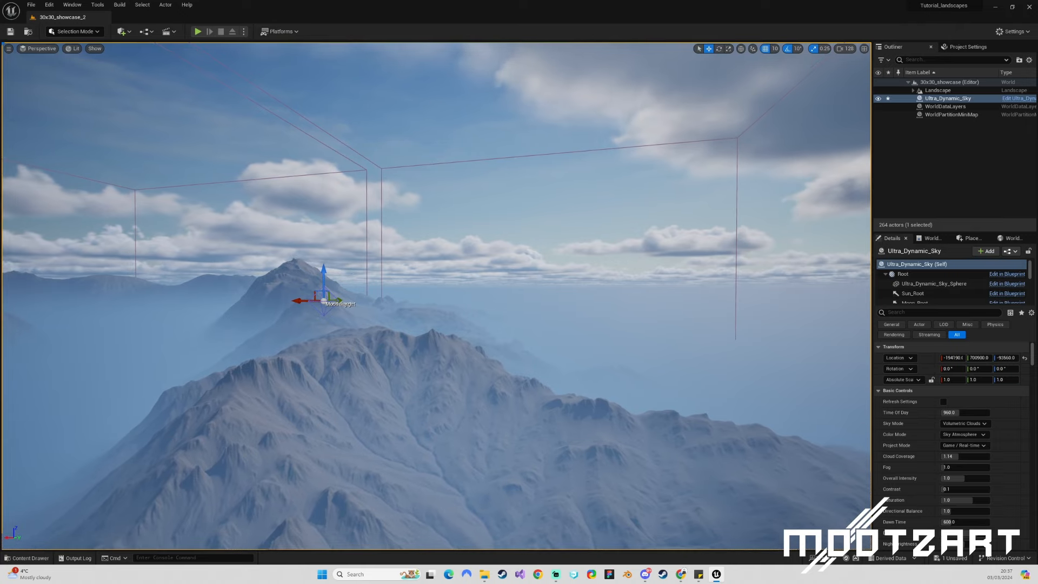
left_click_drag(324, 273, 324, 273)
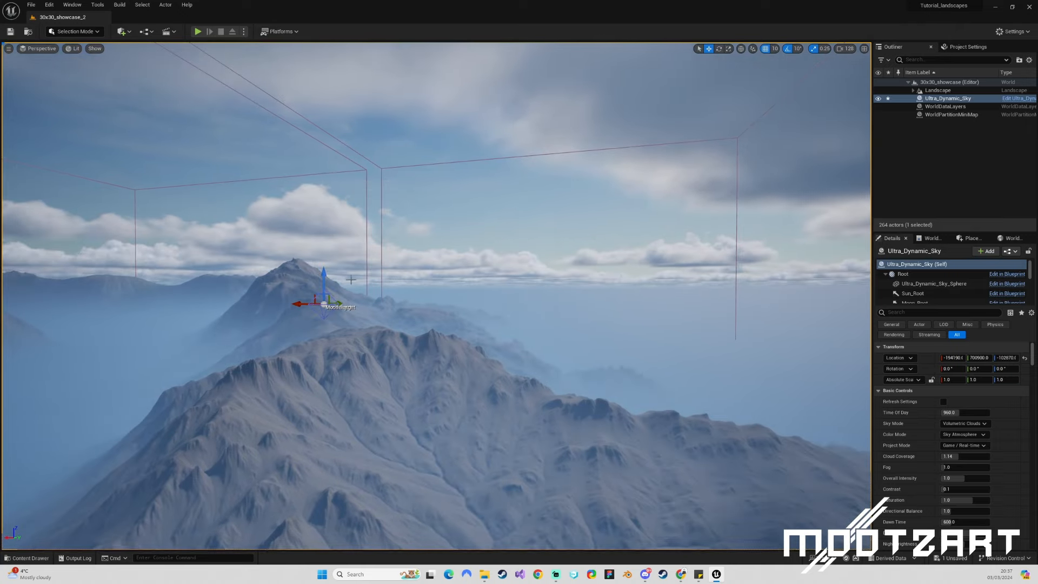
right_click_drag(323, 273, 587, 279)
key("w")
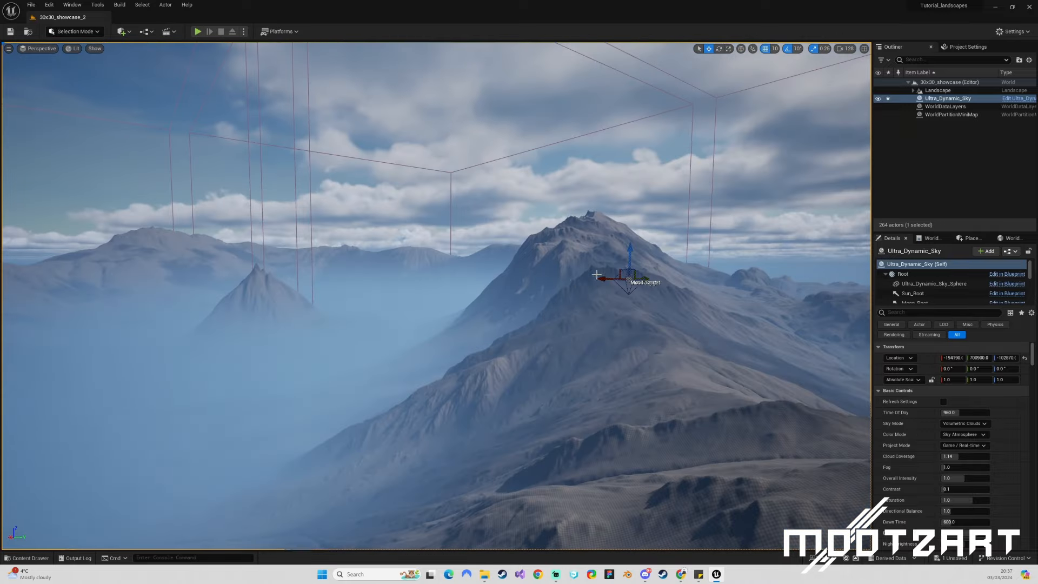
left_click_drag(630, 251, 629, 254)
right_click_drag(629, 255, 453, 365)
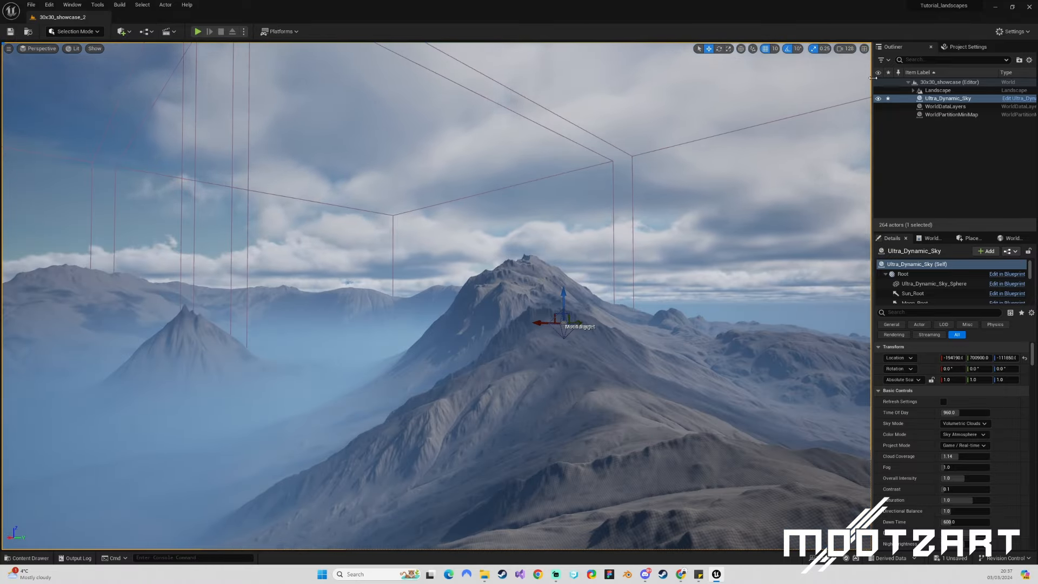
Widen the viewport by narrowing the side panels and start playing from a spot on the mountain slope.
left_click_drag(873, 77, 934, 84)
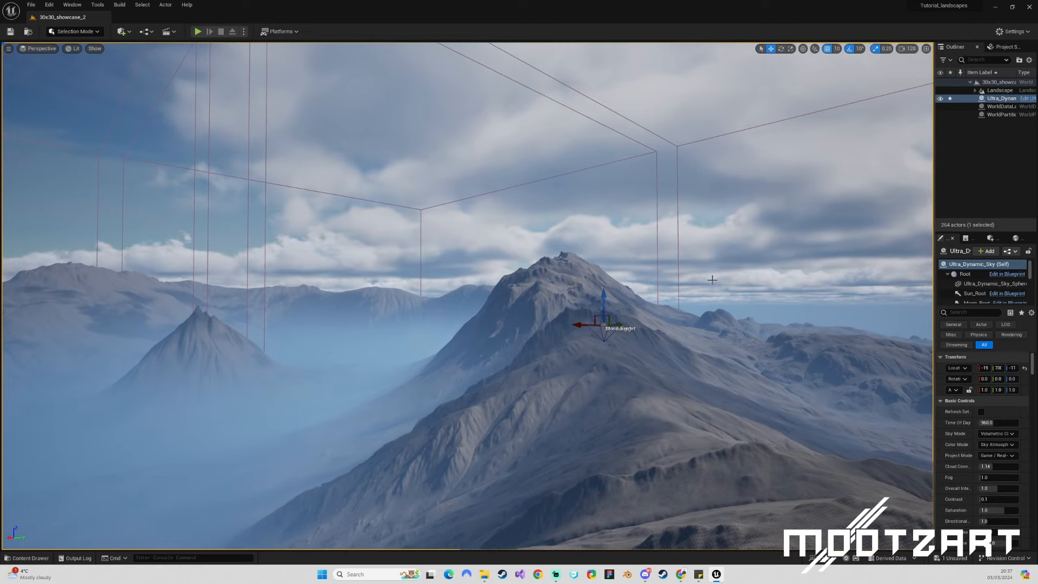
right_click(641, 397)
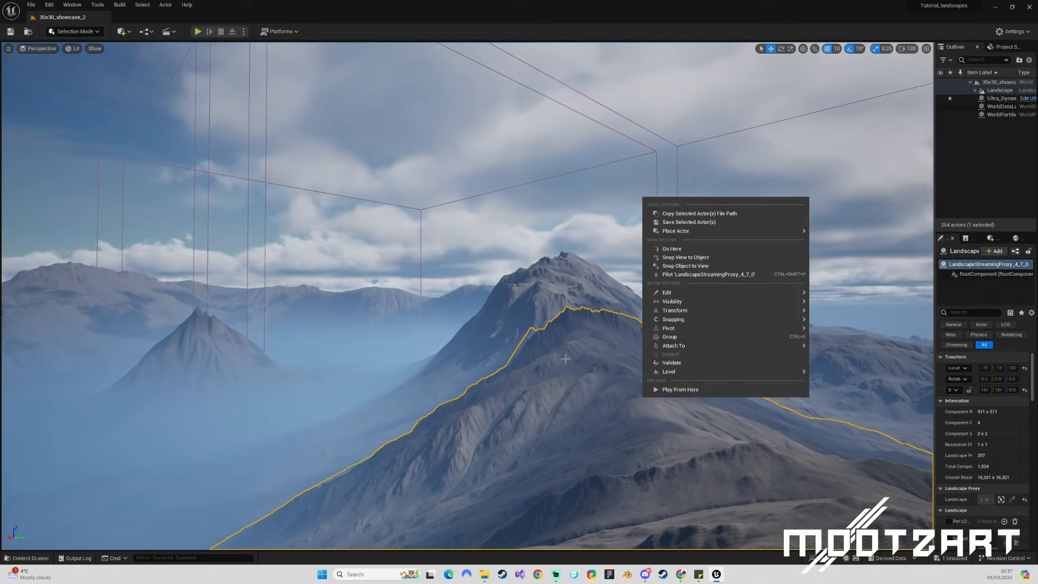
right_click_drag(606, 365, 243, 422)
key("w")
right_click(487, 351)
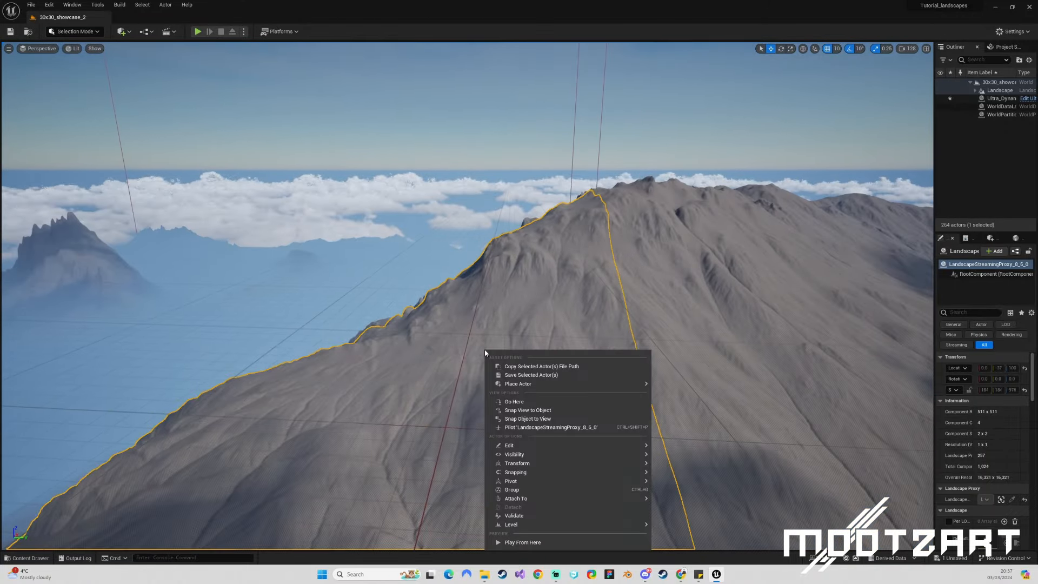
left_click(510, 542)
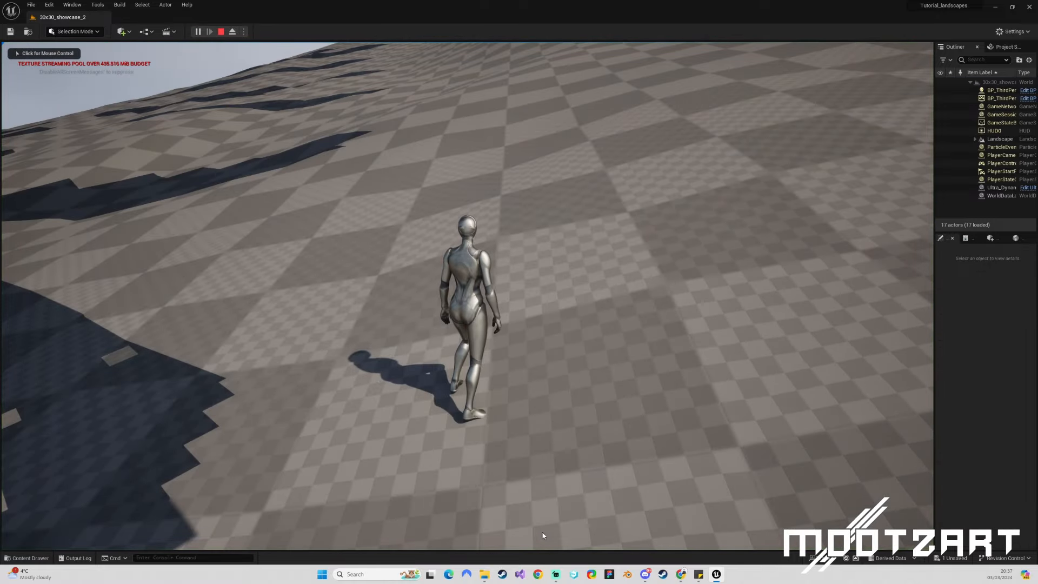
Take control of the character and run across the slope while looking around the terrain.
left_click(562, 430)
key("w")
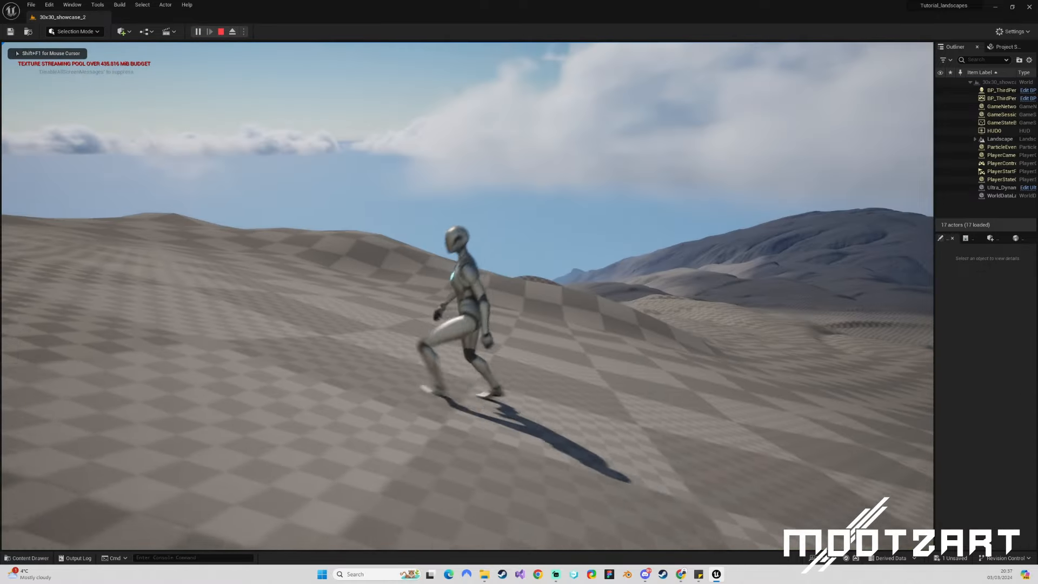
key("w")
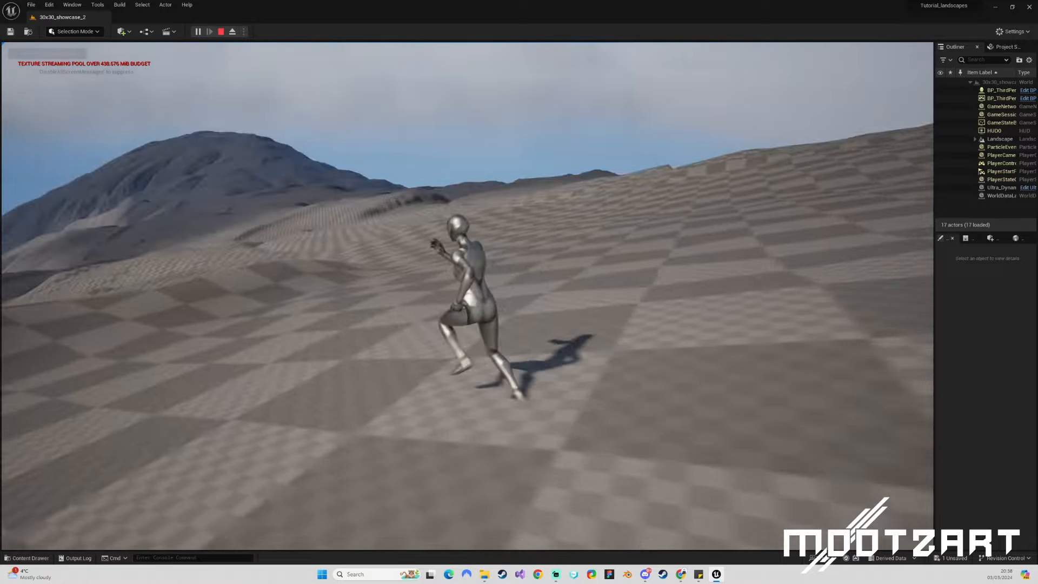
key("w")
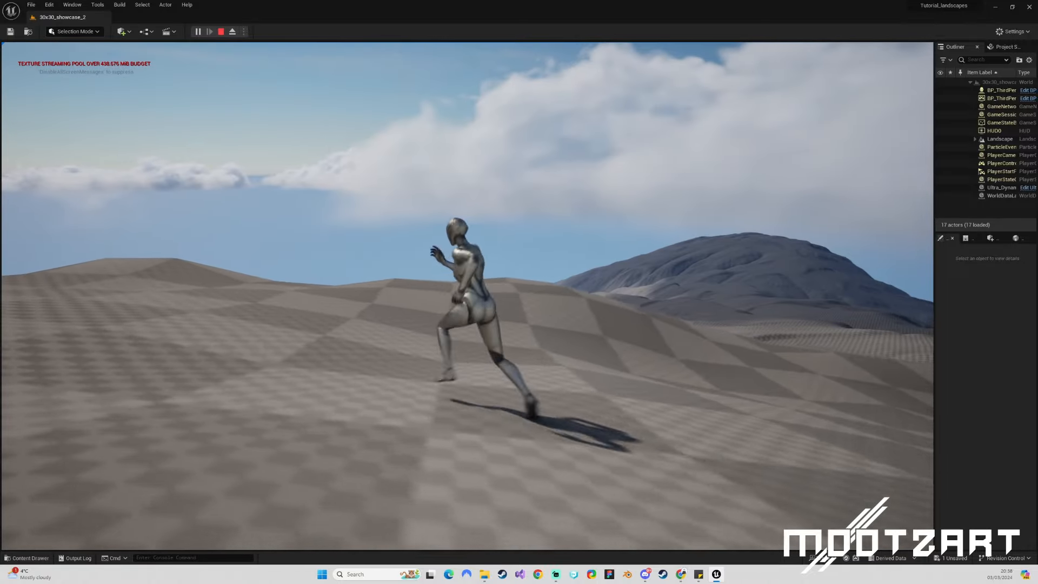
key("w")
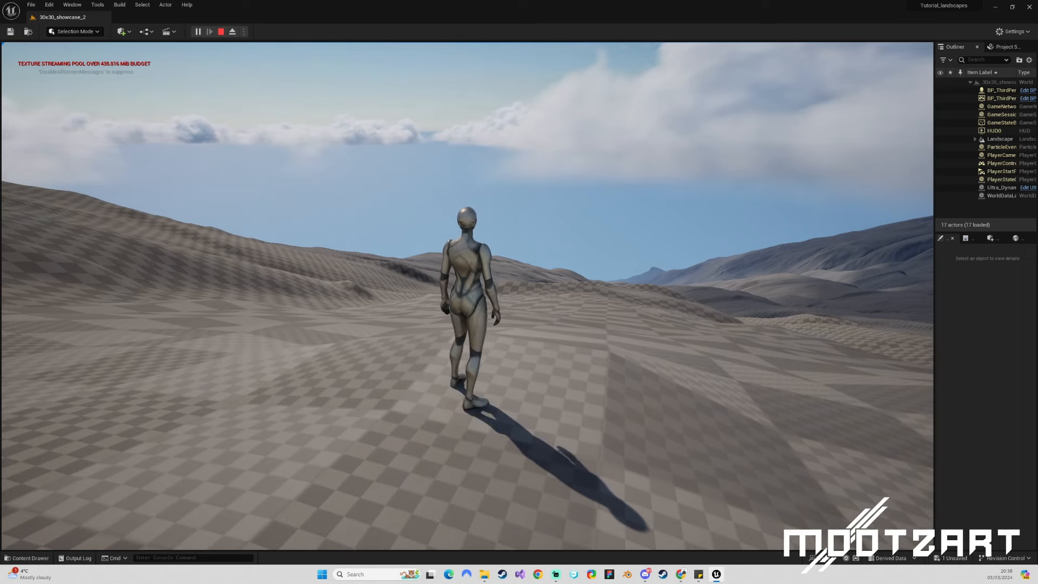
Run the console command r.streaming.poolsize 0 in the play session.
key("grave")
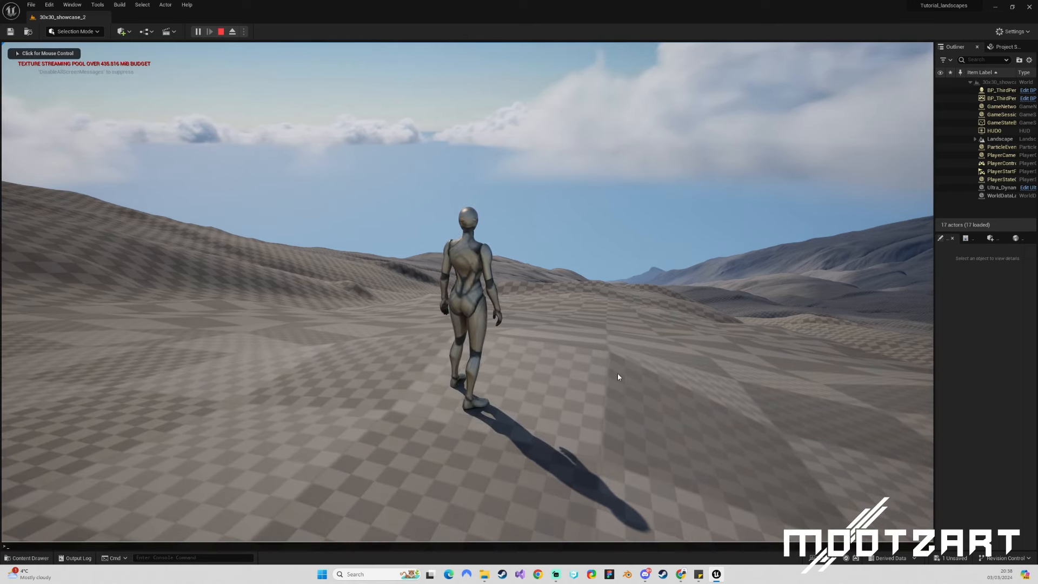
type("r.streaming")
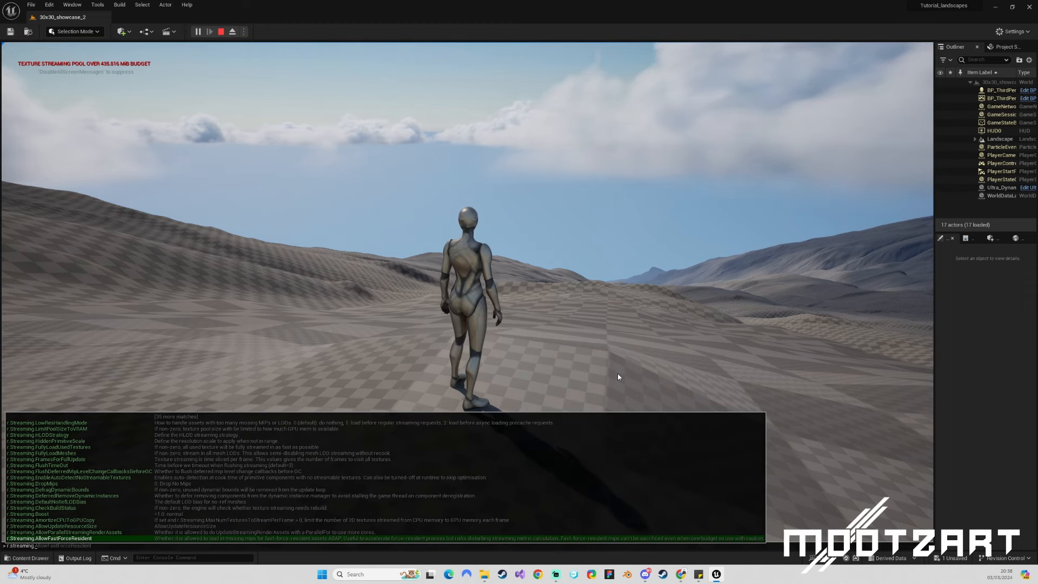
type(".poolsize 0")
key("Return")
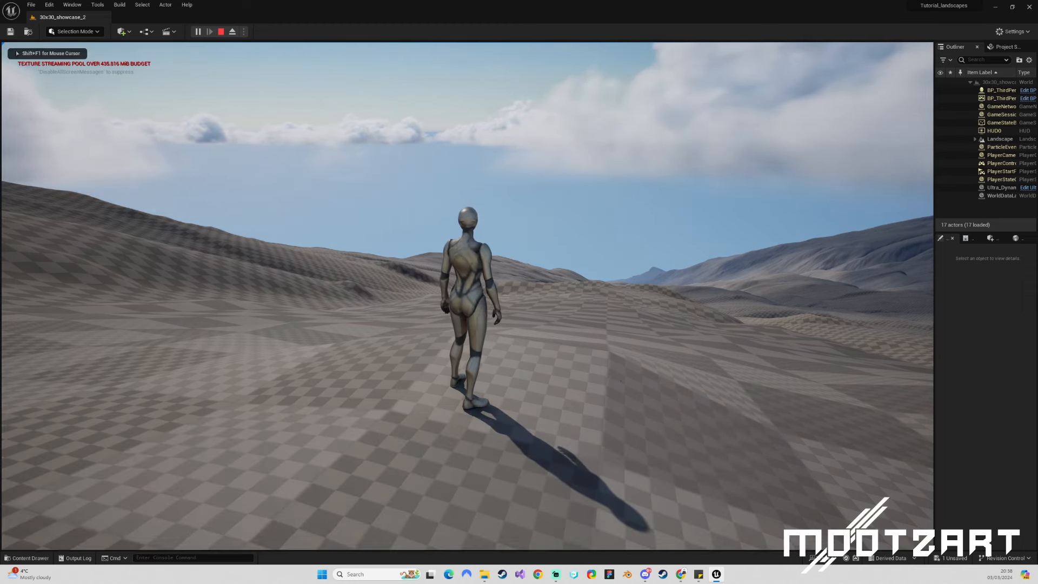
Look over the landscape with the character from several directions and stop the play session.
key("w")
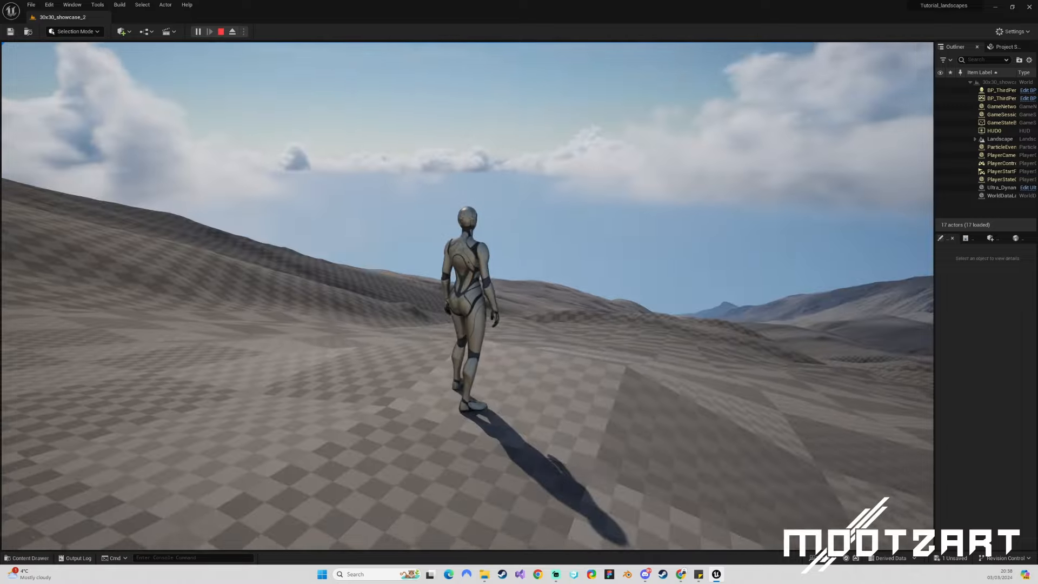
key("d")
key("s")
key("w")
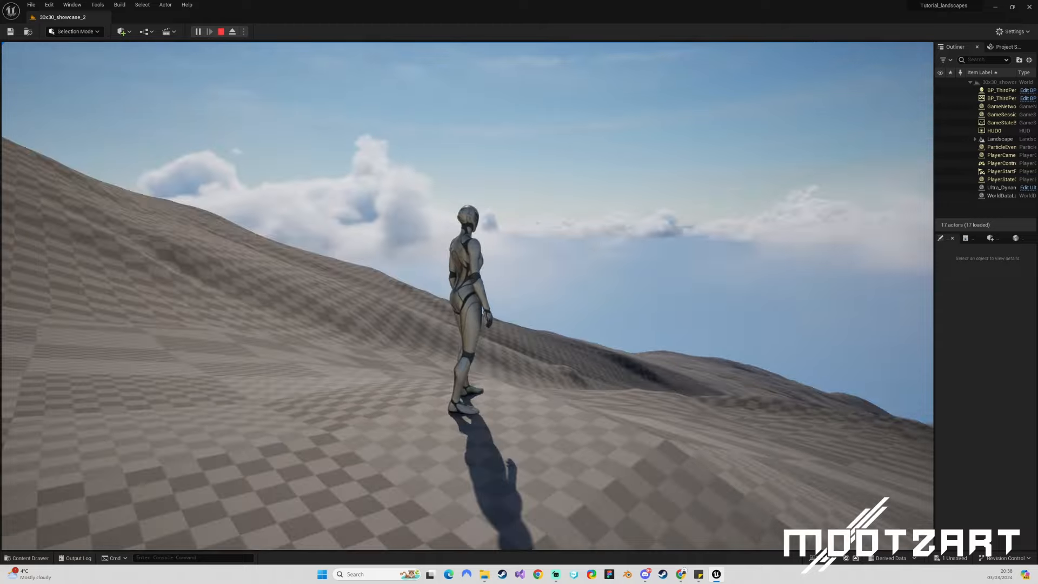
key("Escape")
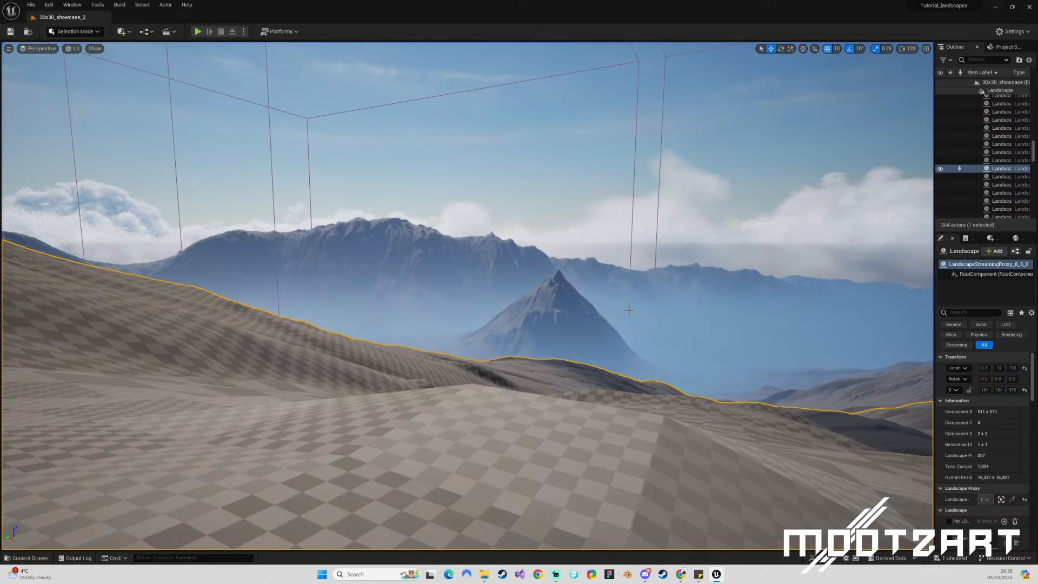
Turn the view toward the pointed peak, widen the side panels and collapse the Landscape in the Outliner.
right_click_drag(509, 299, 540, 295)
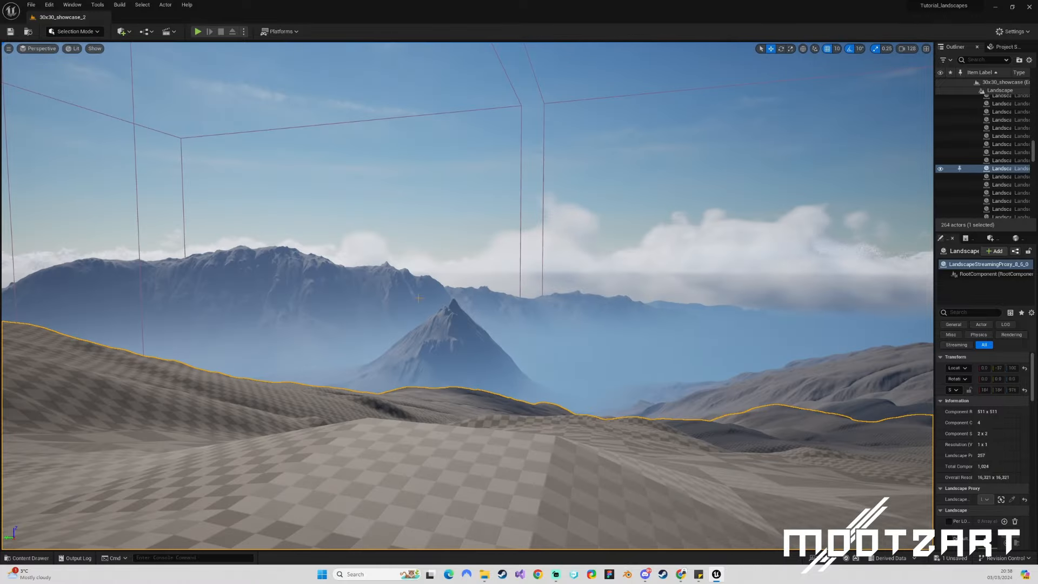
left_click_drag(933, 239, 808, 242)
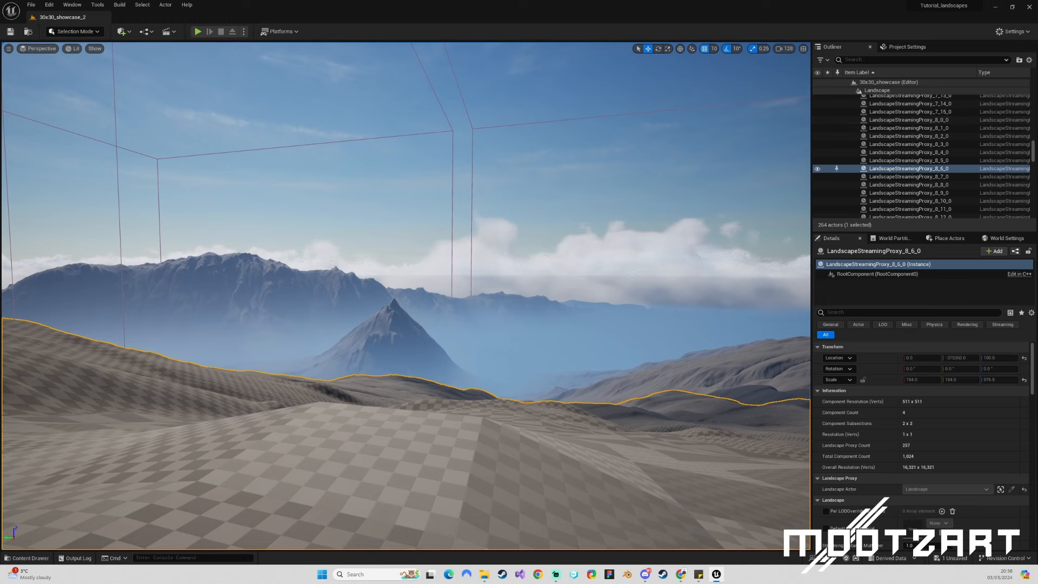
scroll(860, 91, "up", 15)
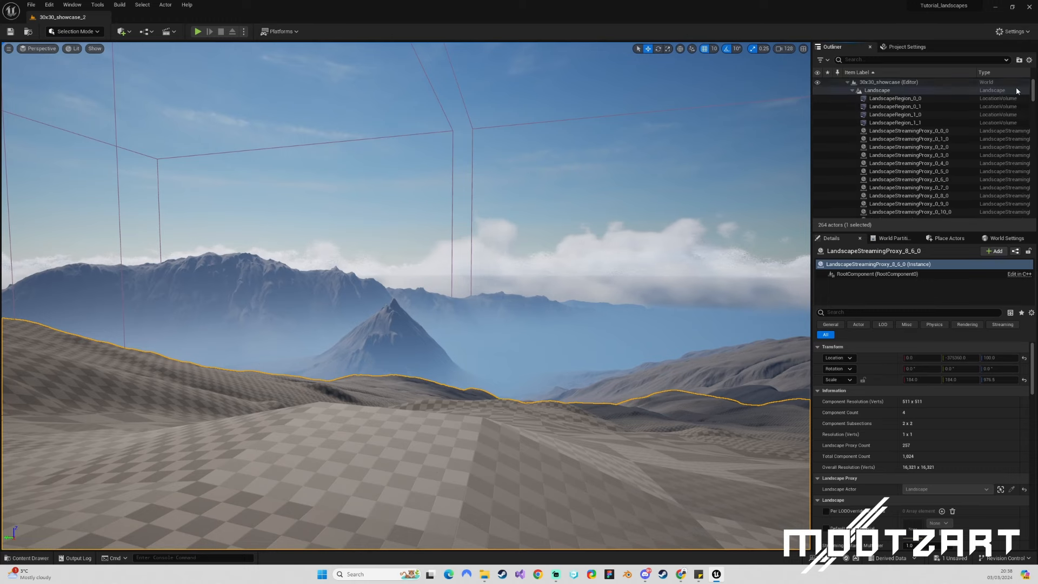
left_click(852, 91)
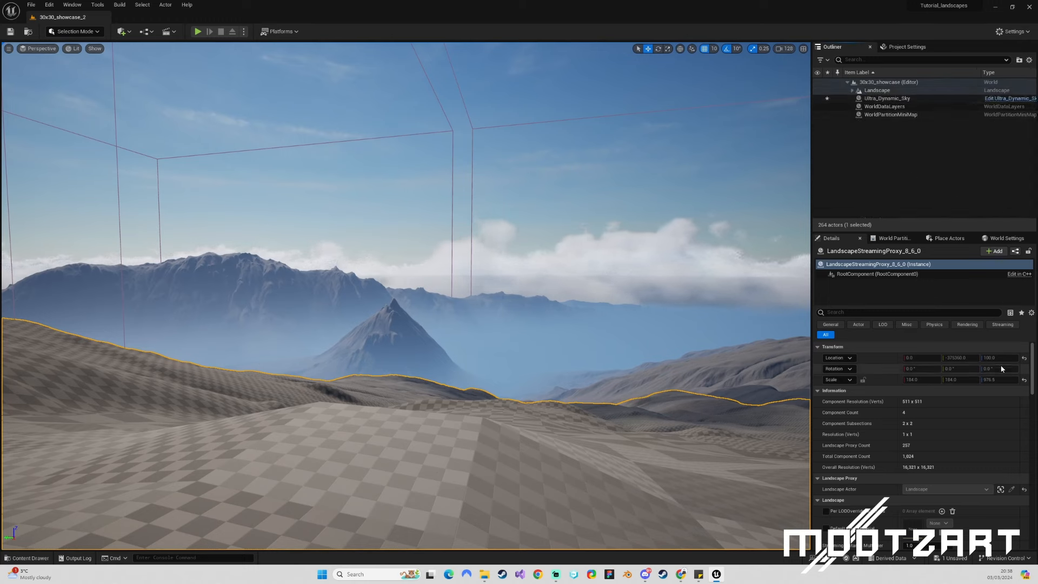
Show the World Settings with the World Partition Setup section expanded.
left_click(1001, 239)
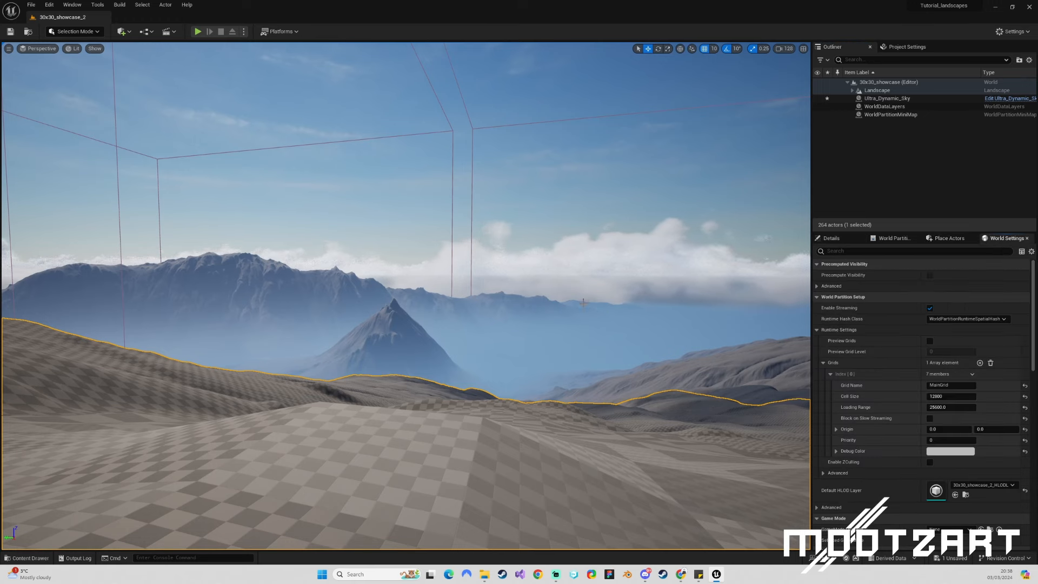
left_click(84, 7)
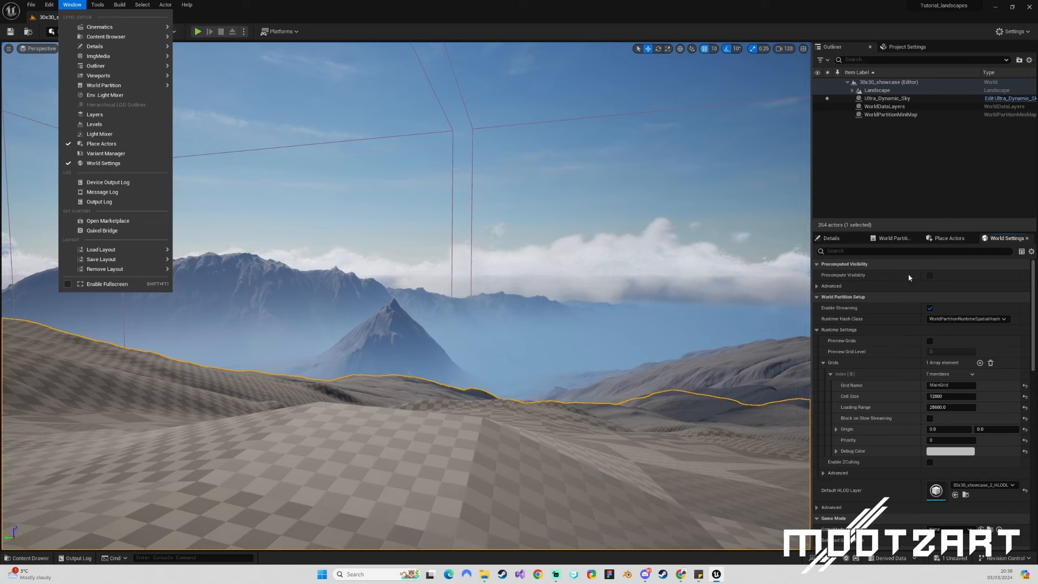
left_click(1006, 240)
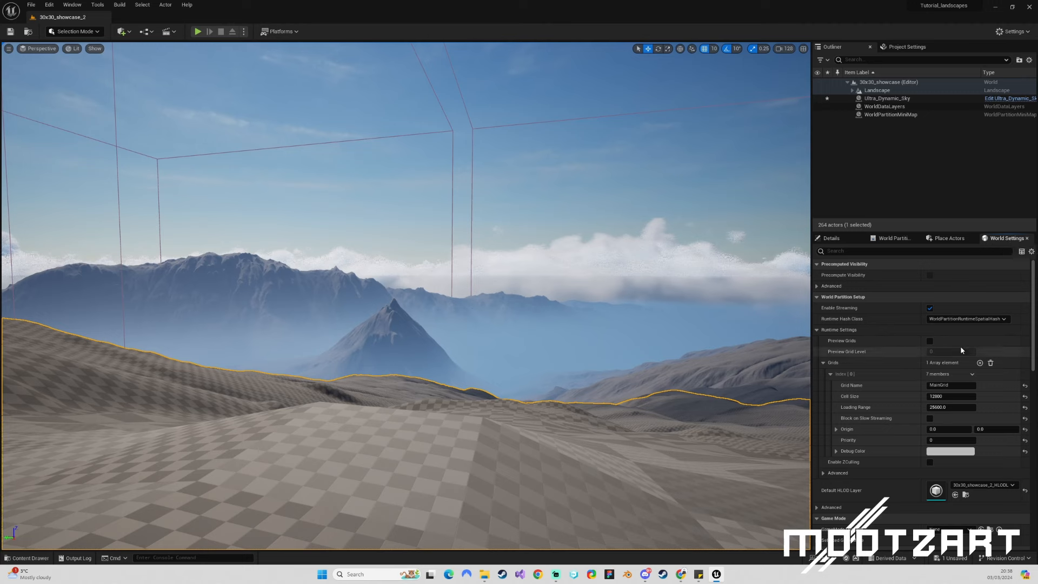
left_click(877, 296)
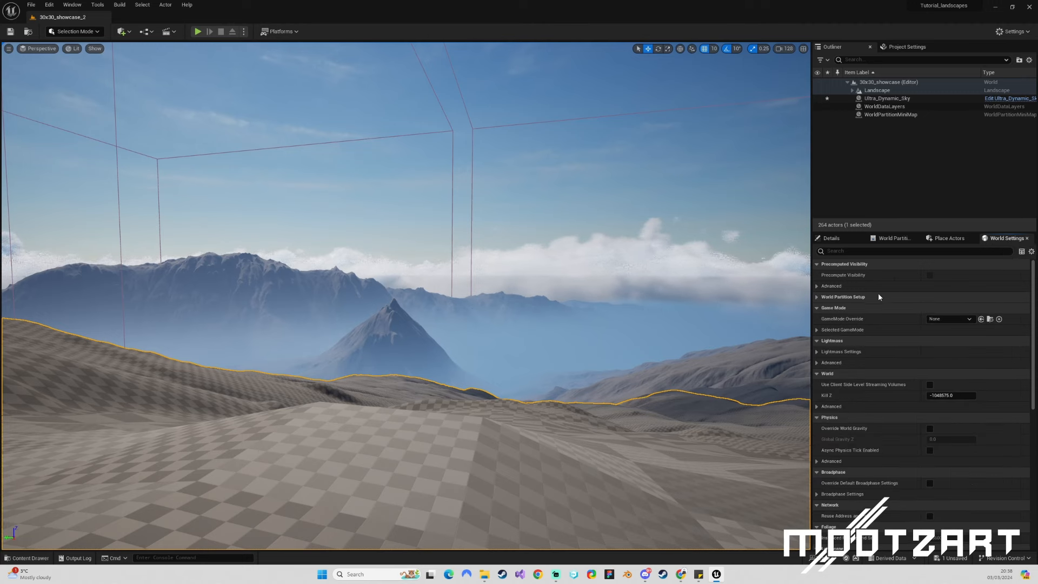
left_click(817, 297)
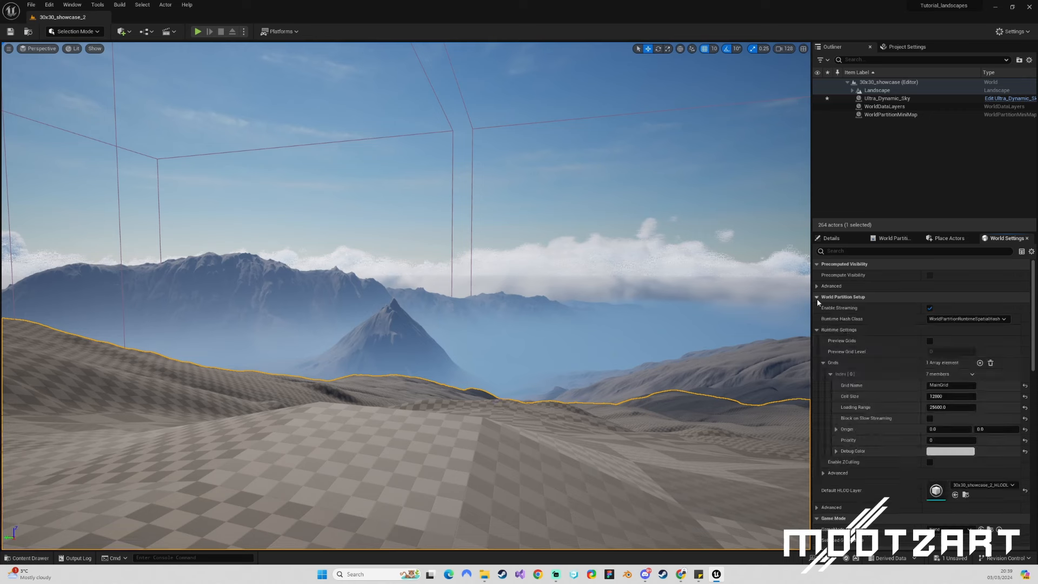
Go through the runtime grid's settings up to its Loading Range and enable Preview Grids.
left_click(817, 331)
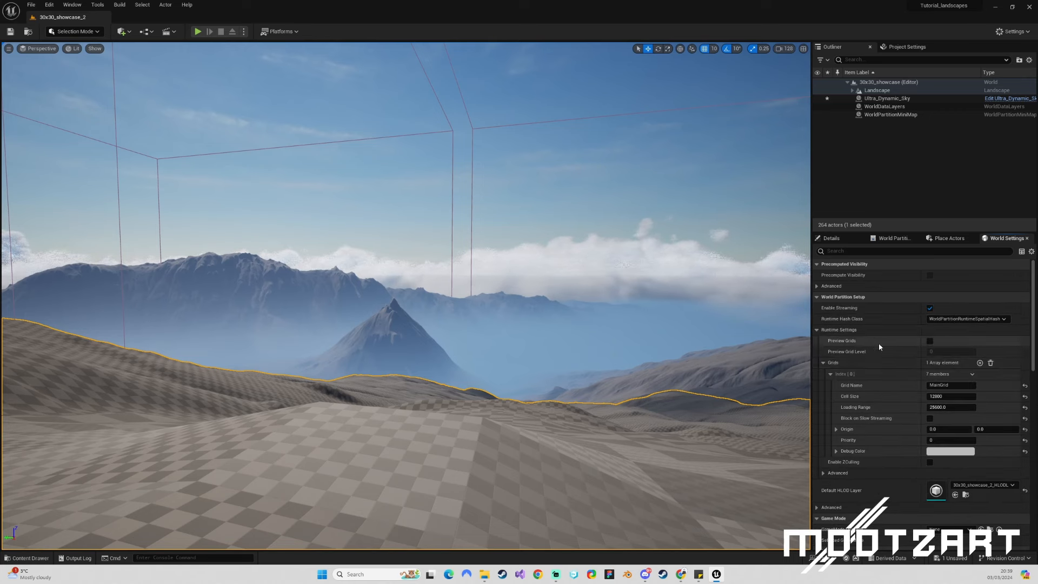
left_click(823, 363)
left_click(835, 376)
left_click(842, 376)
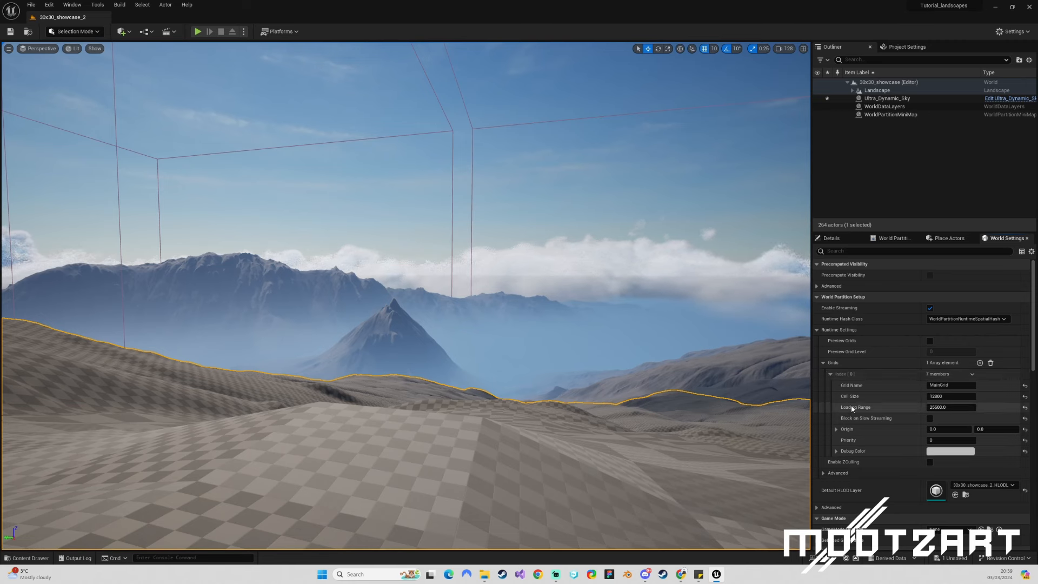
left_click(946, 407)
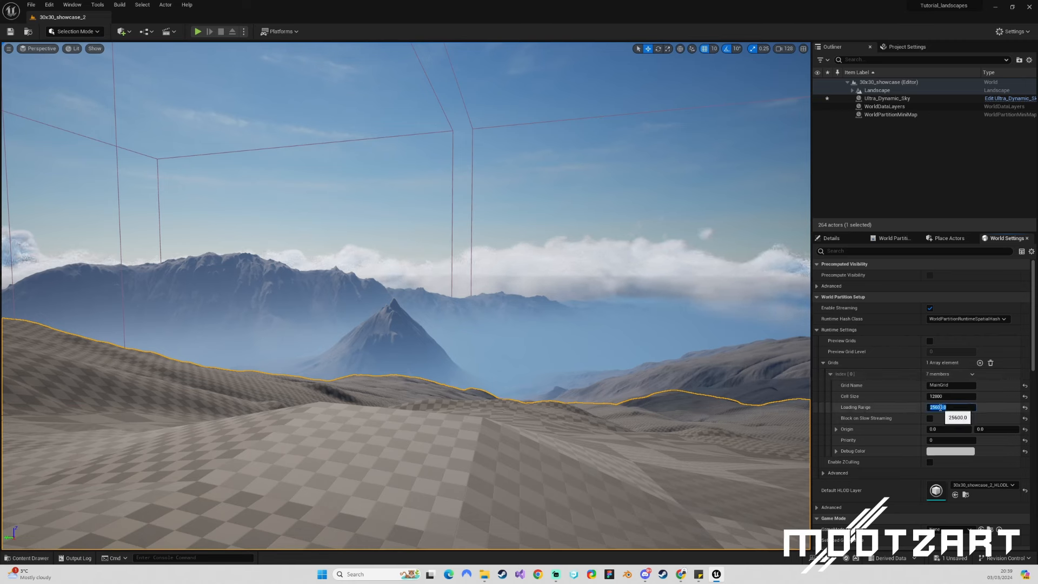
left_click(929, 341)
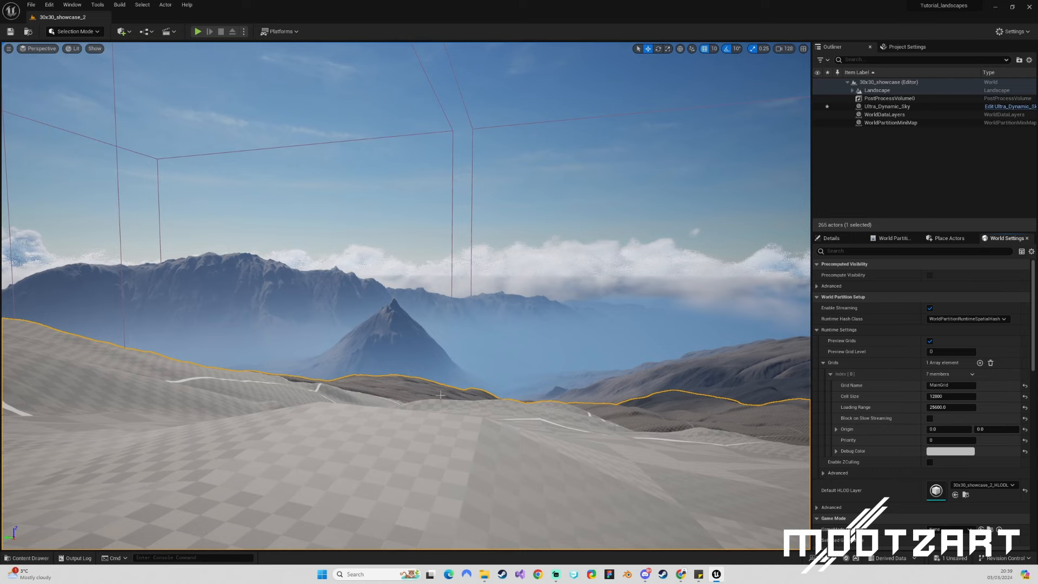
Set the main grid's Loading Range to 256000.
right_click_drag(444, 397, 531, 395)
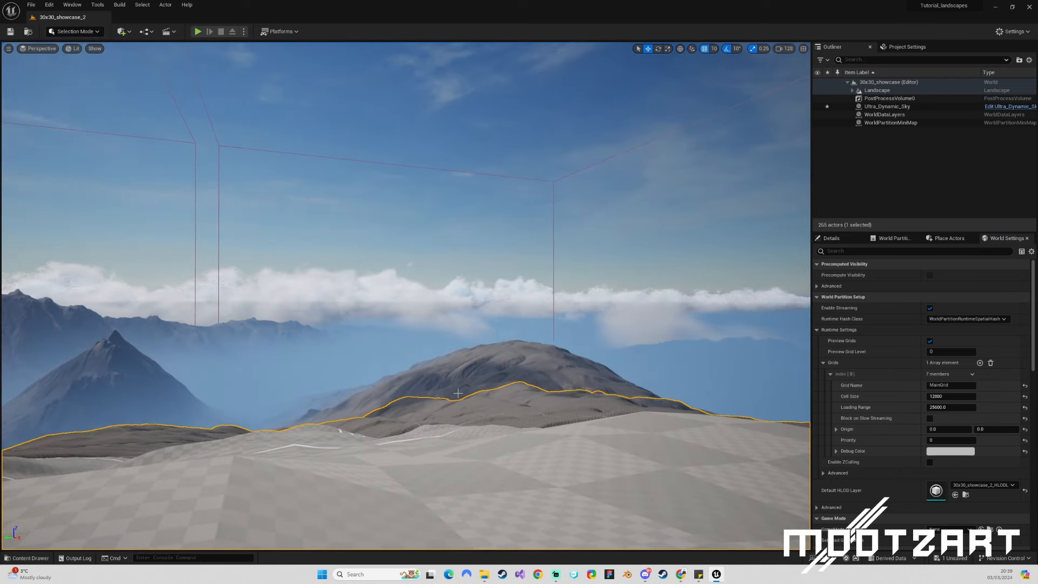
left_click(939, 407)
left_click(945, 408)
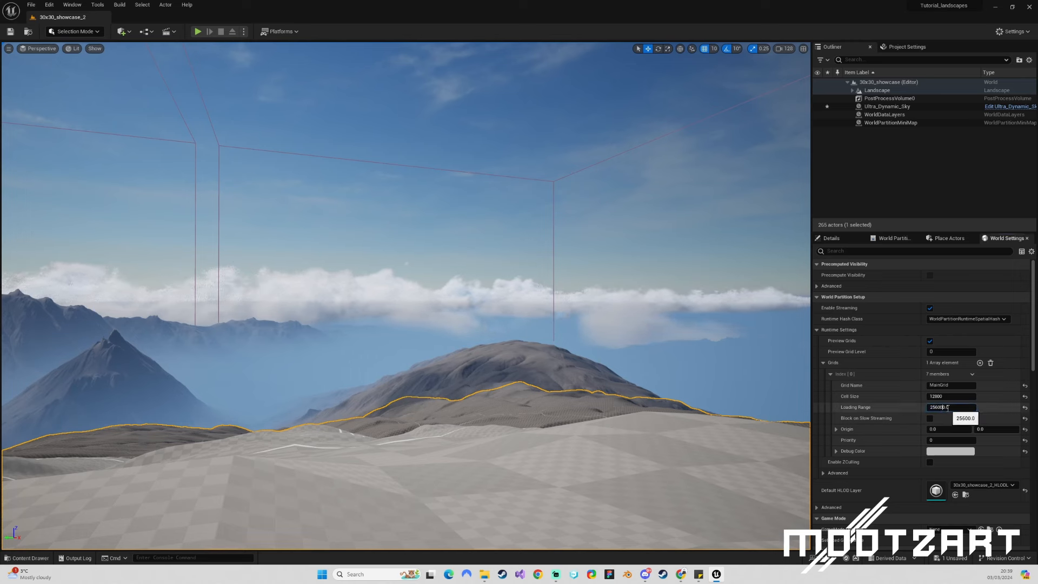
type("0")
key("Return")
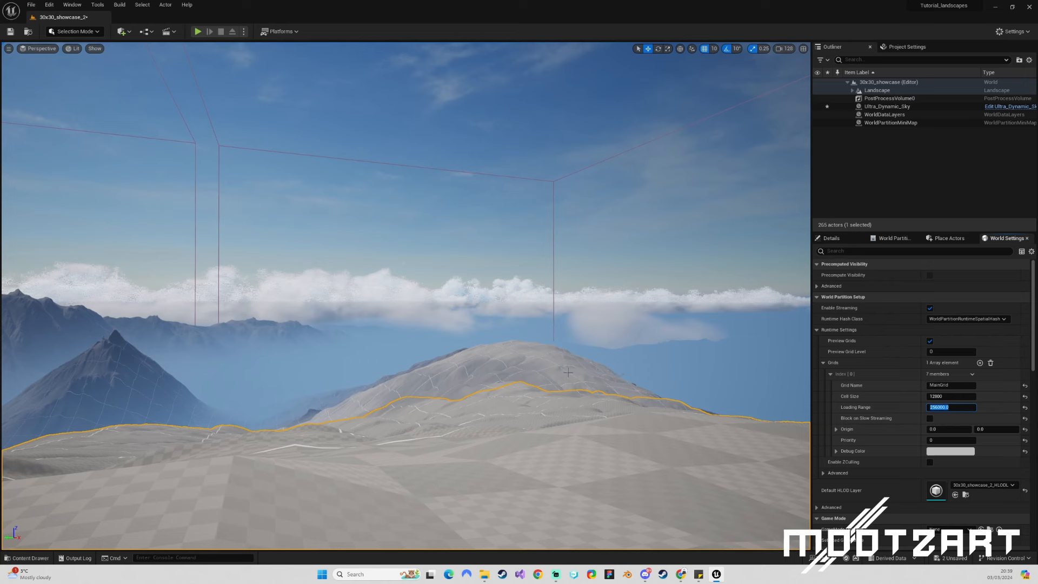
Increase the main grid's Loading Range to 25600000.
left_click(941, 408)
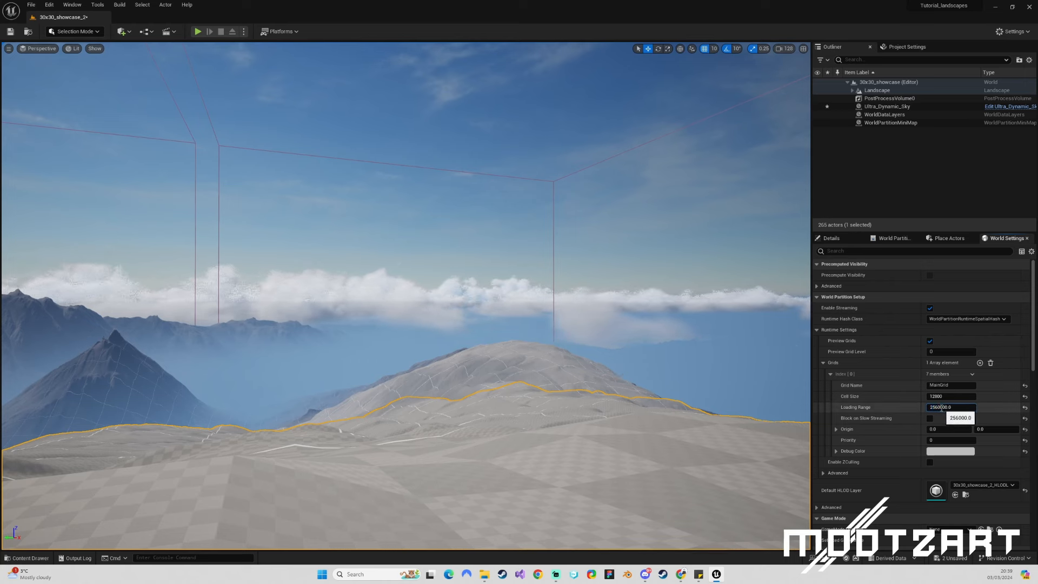
type("0")
key("Return")
left_click(941, 408)
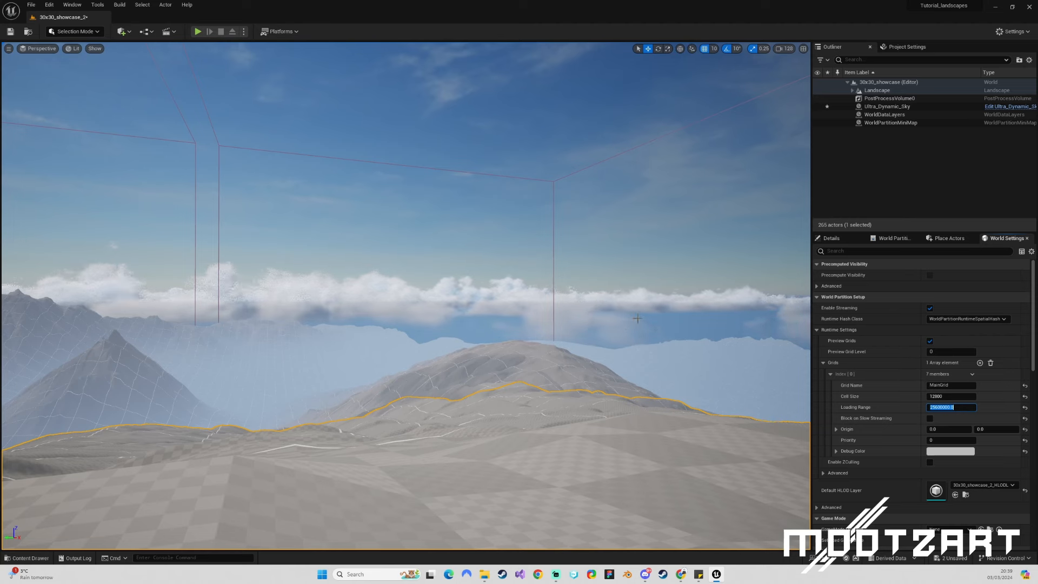
Disable Preview Grids, collapse the Runtime Settings and save the level.
left_click(930, 342)
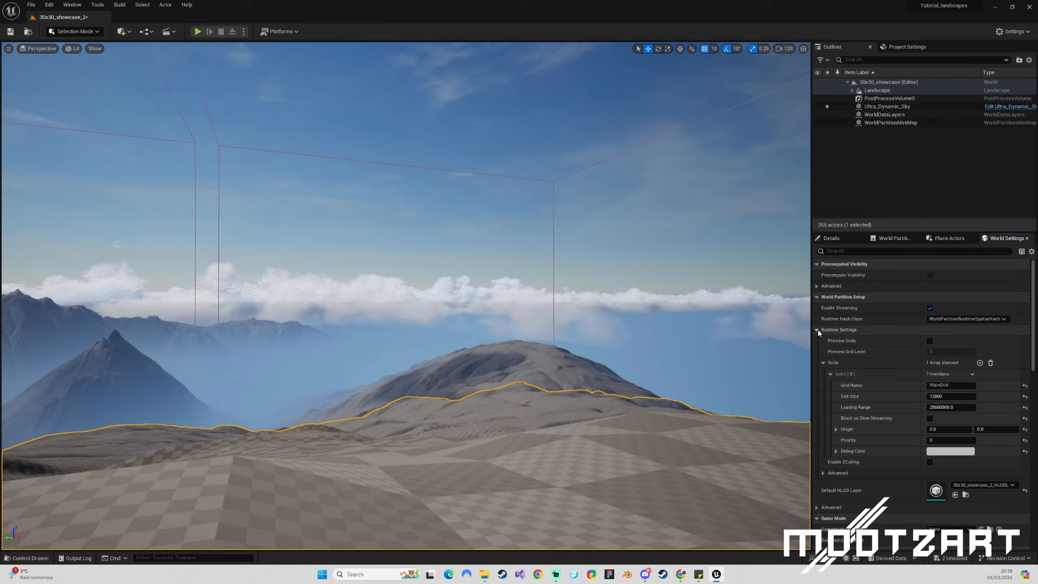
left_click(818, 331)
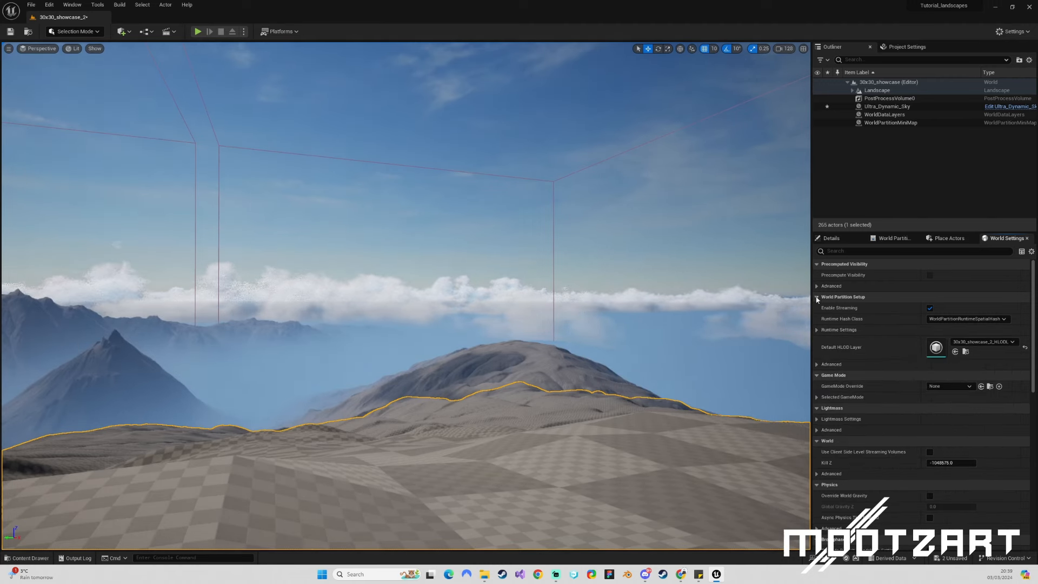
left_click(818, 329)
left_click(841, 241)
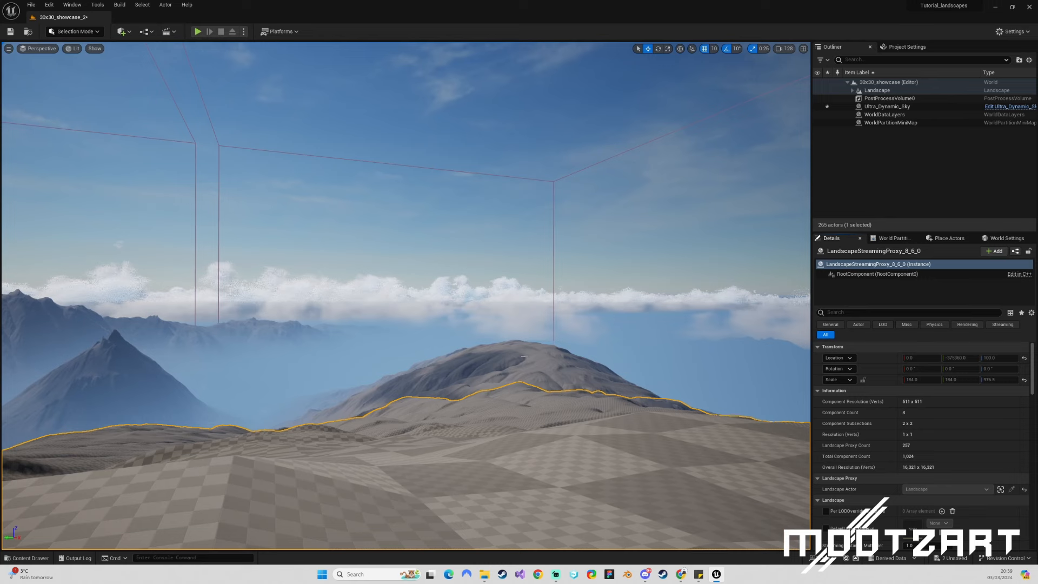
key("ctrl+s")
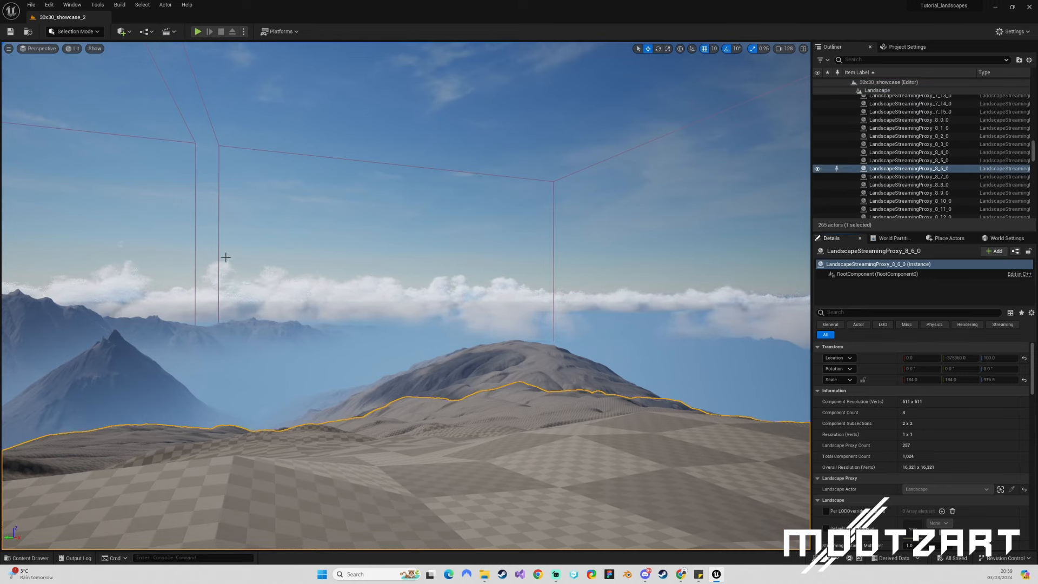
Play from a spot on the foreground terrain, run the character around to examine the distant landscape, and stop the session.
right_click(376, 510)
left_click(398, 504)
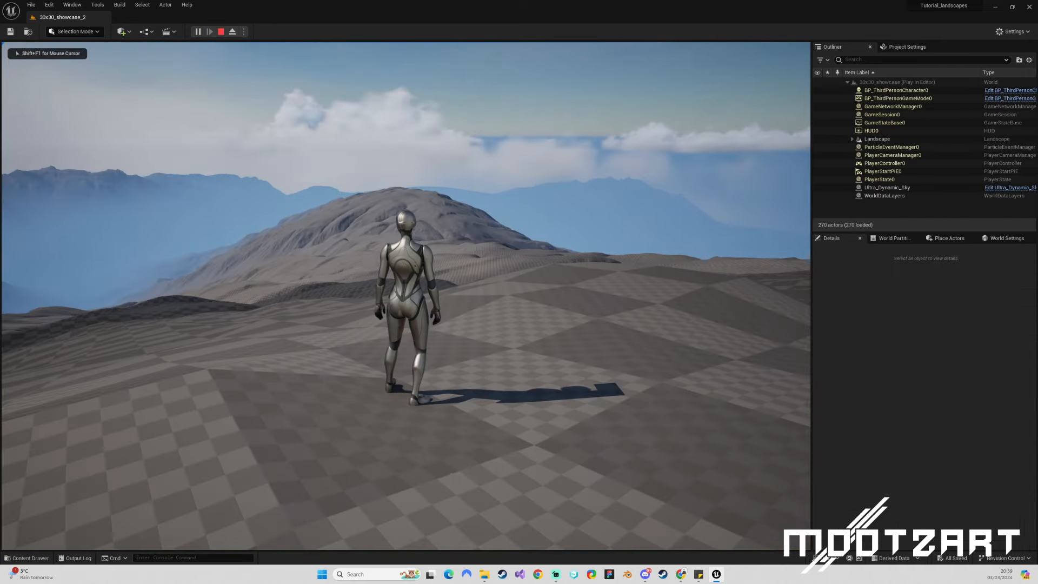
key("s")
key("a")
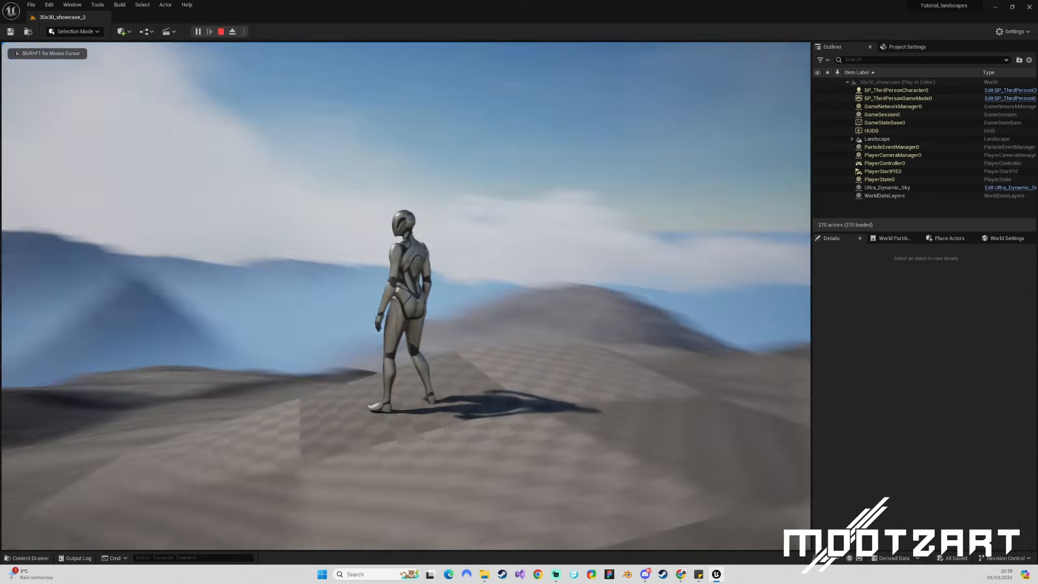
key("a")
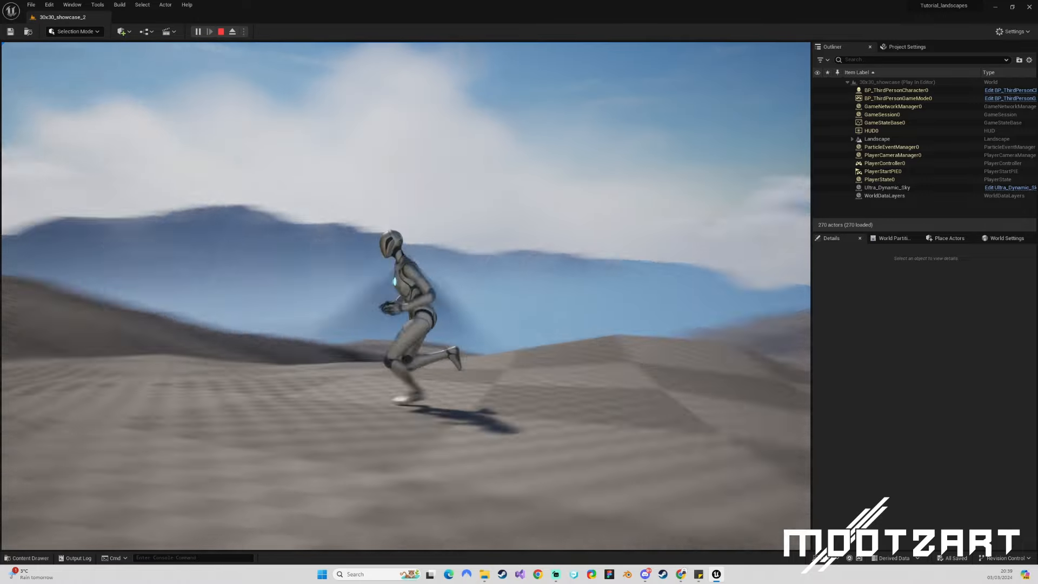
key("s")
key("d")
key("w")
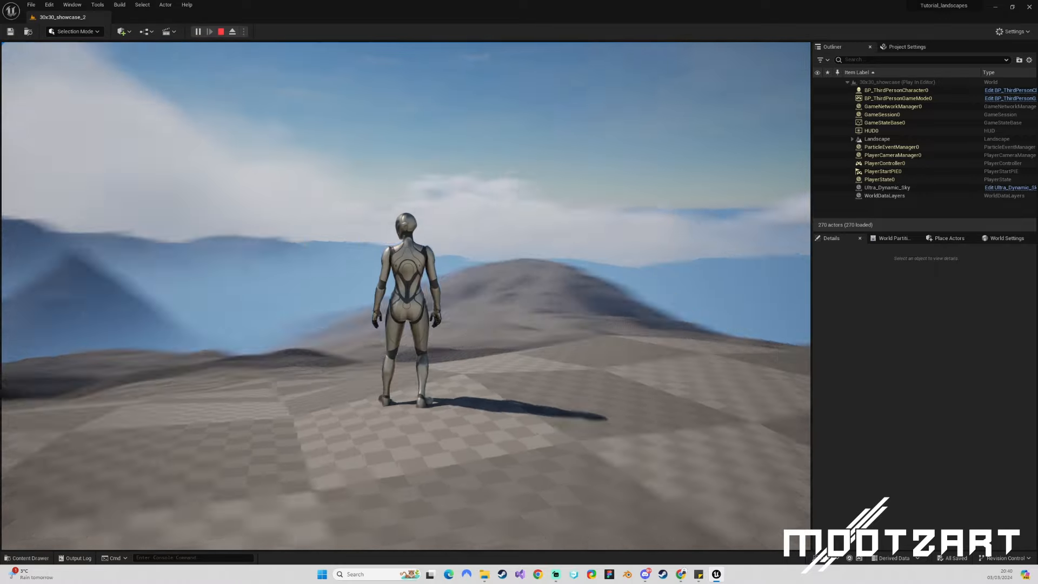
key("w")
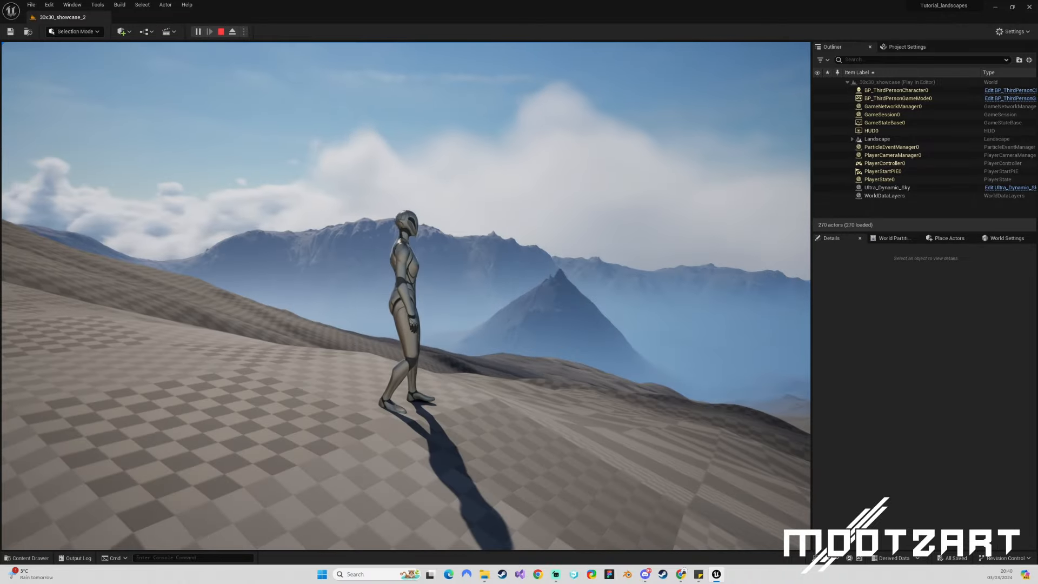
key("Escape")
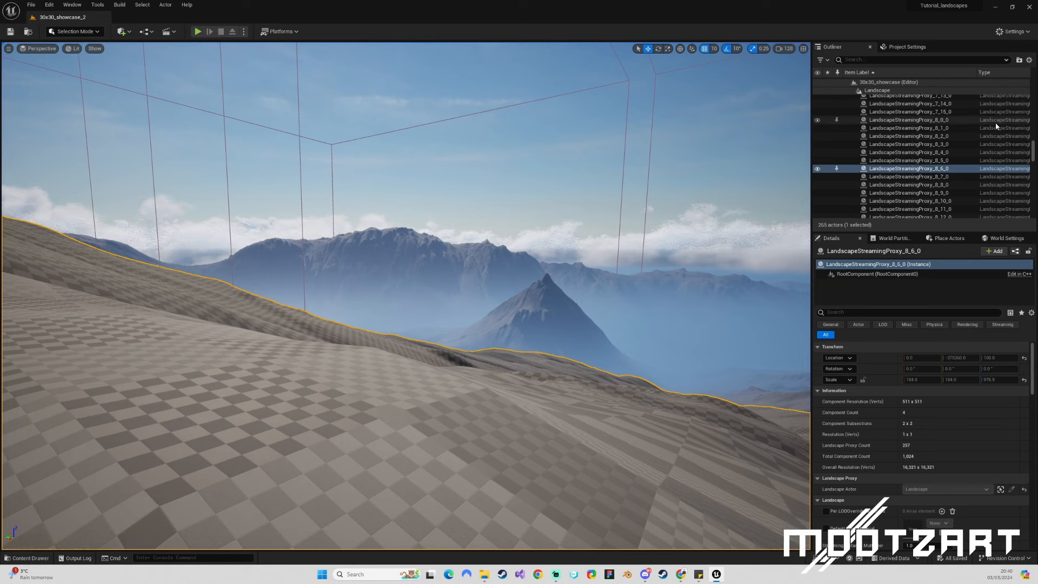
Collapse the Landscape in the Outliner and raise the Ultra_Dynamic_Sky actor to a Z location of about -75000.
scroll(963, 141, "up", 10)
scroll(918, 141, "up", 5)
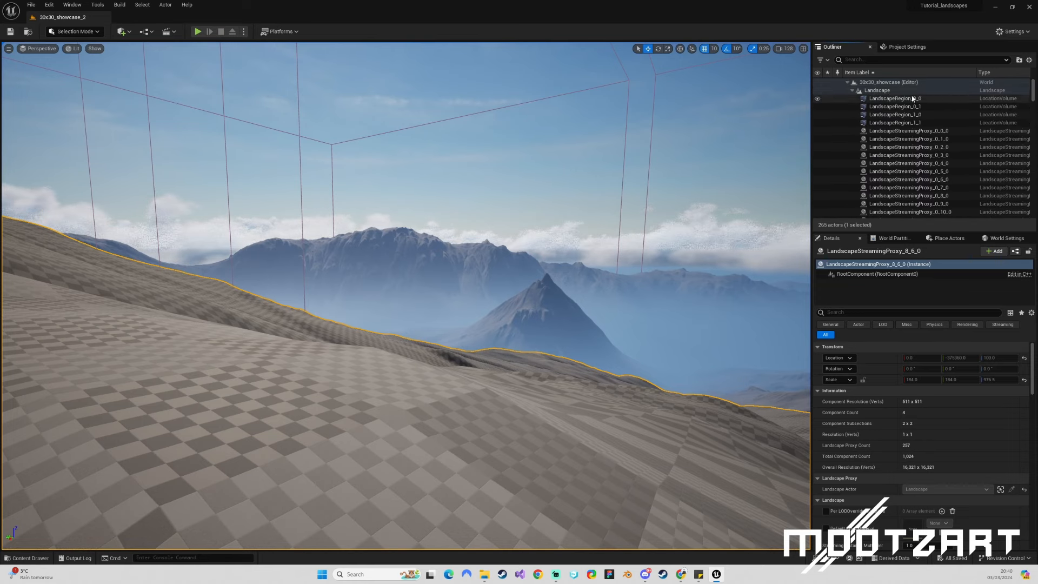
left_click(853, 90)
left_click(887, 108)
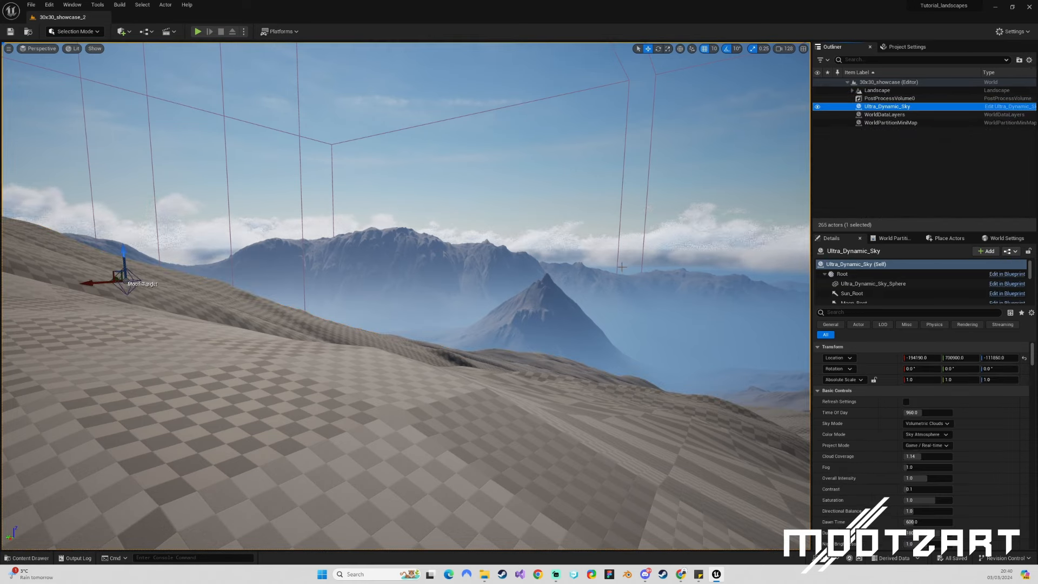
left_click_drag(122, 250, 125, 231)
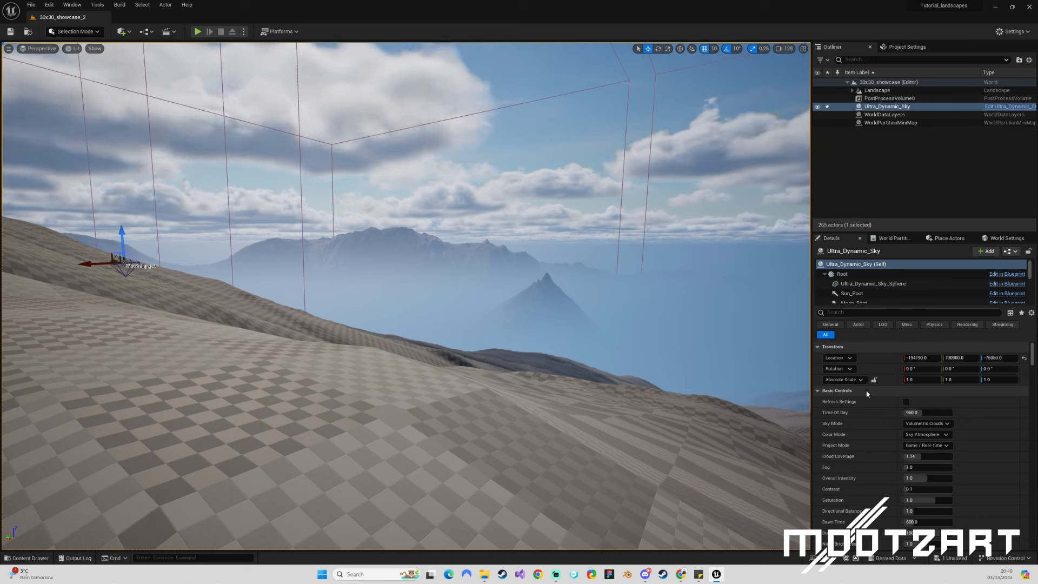
Filter the sky's details by fog, try a Fog value of 0.1 and a different Fog Color Intensity Scale, and reset both.
left_click(872, 312)
type("h")
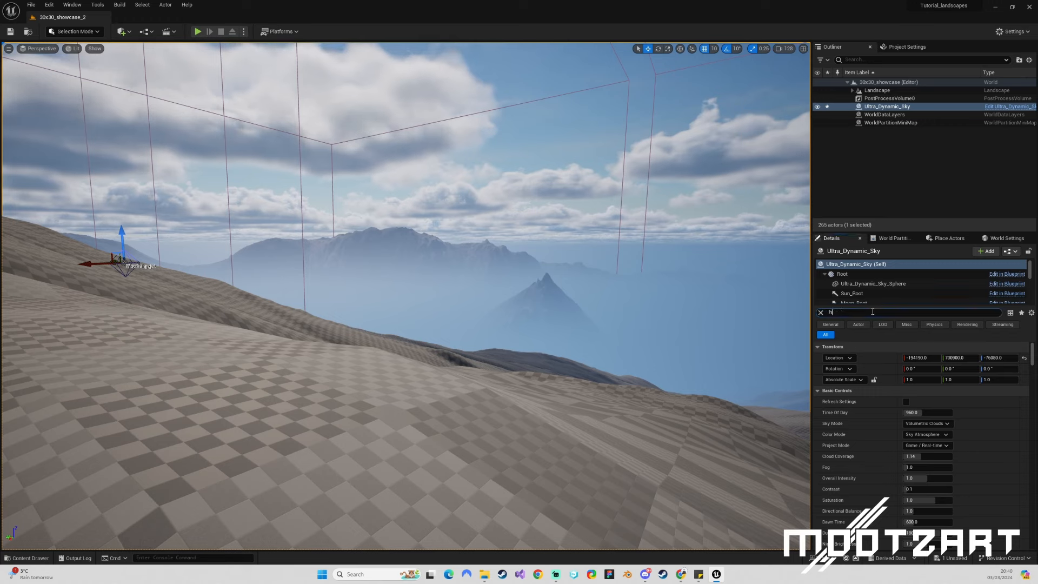
type("ei")
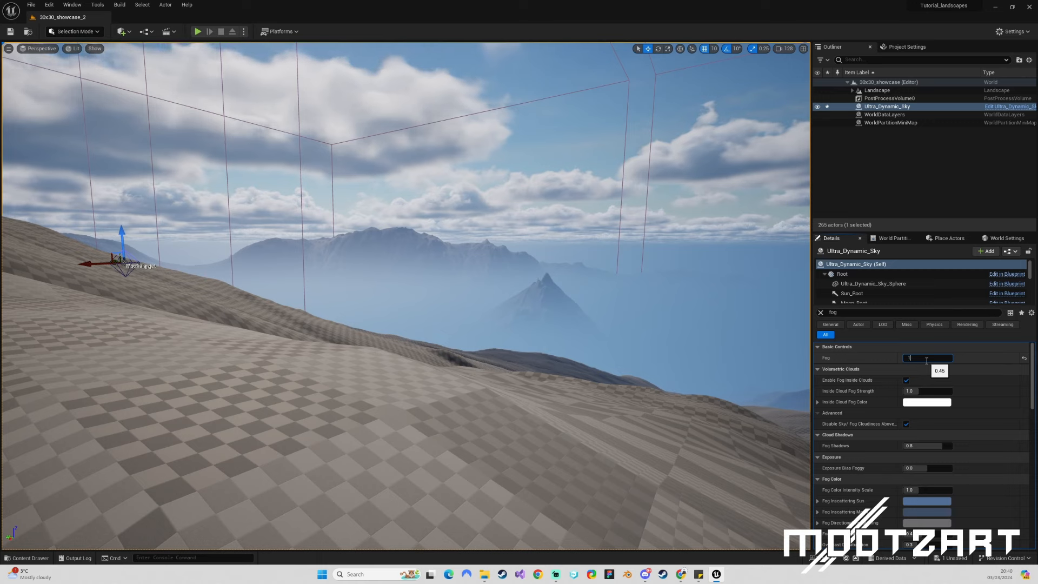
type("1")
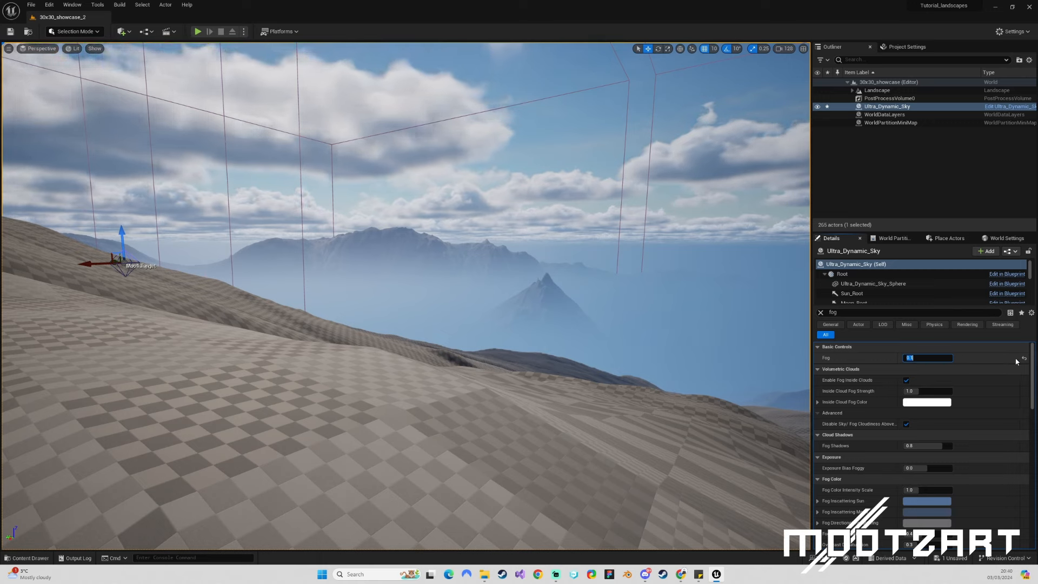
key("Return")
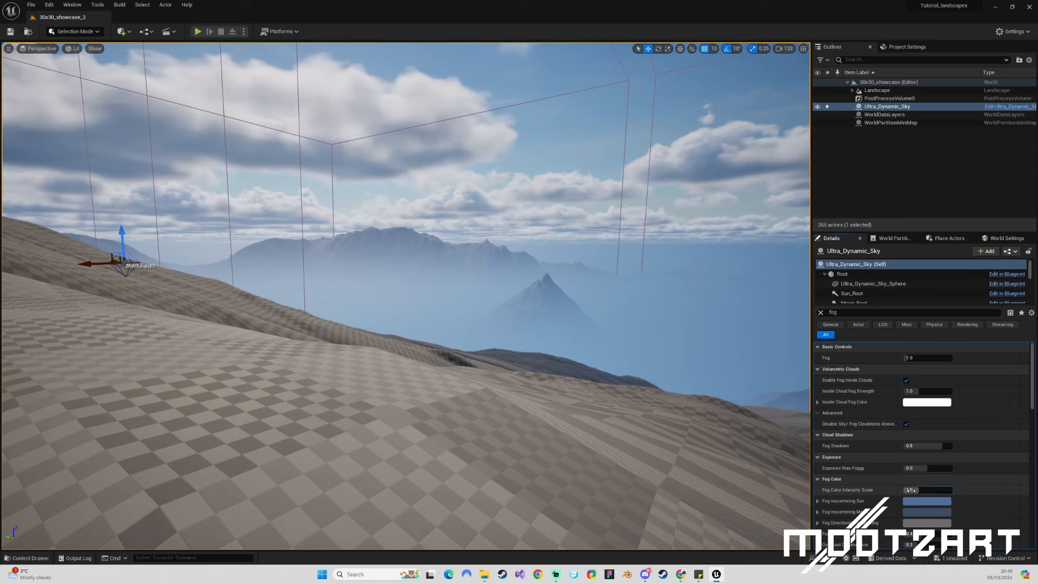
left_click_drag(910, 490, 996, 492)
left_click(1023, 491)
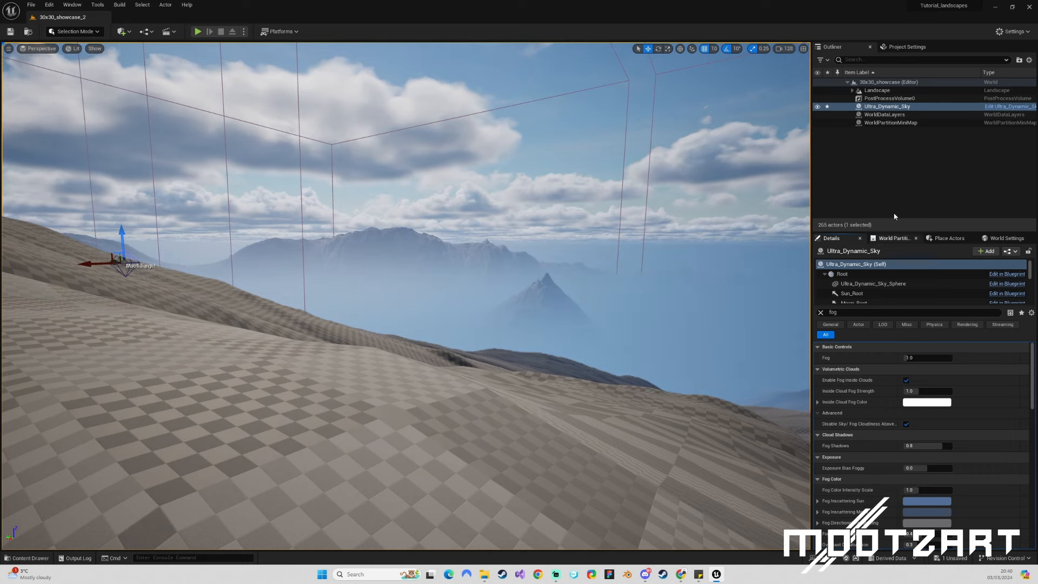
Select the sky's HeightFog component and lower it vertically, checking the fog over the mountains.
scroll(862, 281, "down", 4)
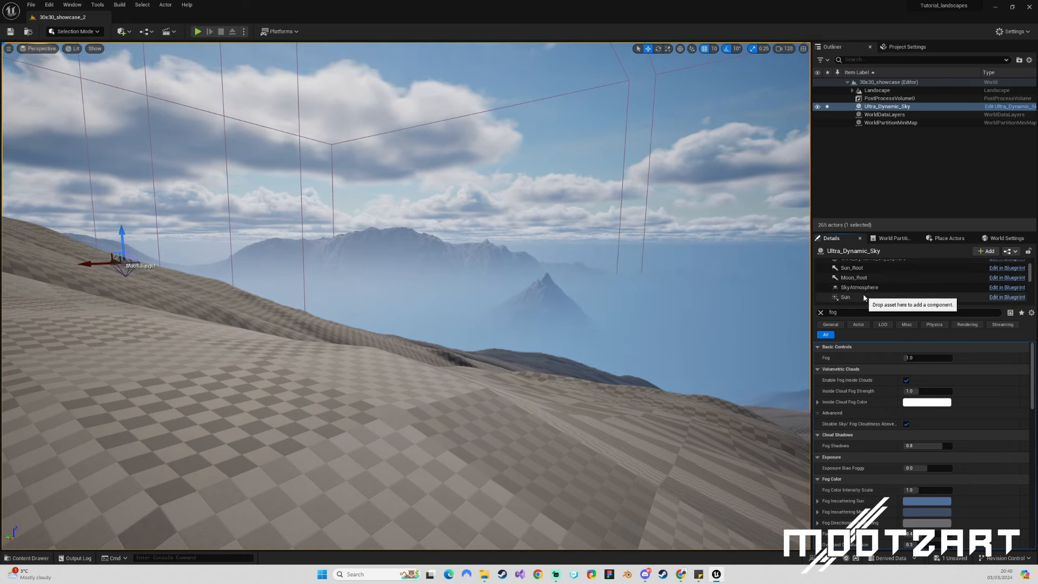
left_click(865, 278)
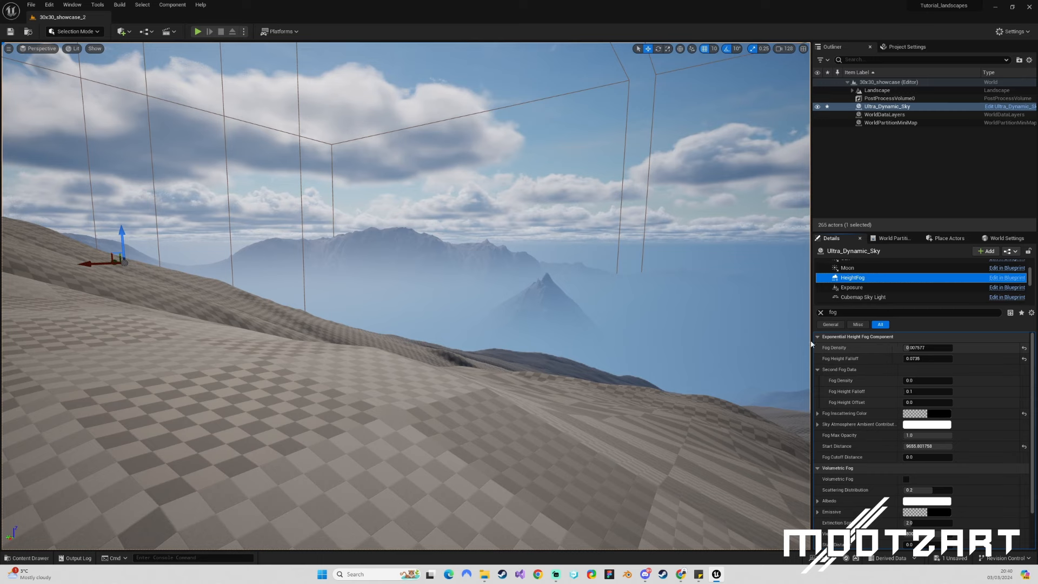
left_click_drag(121, 235, 130, 254)
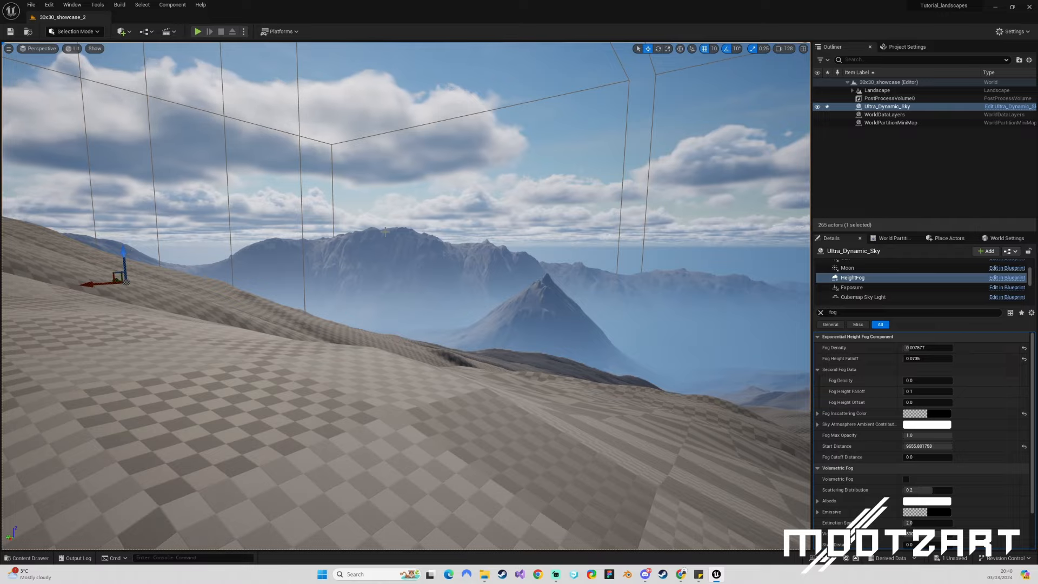
right_click_drag(385, 232, 292, 221)
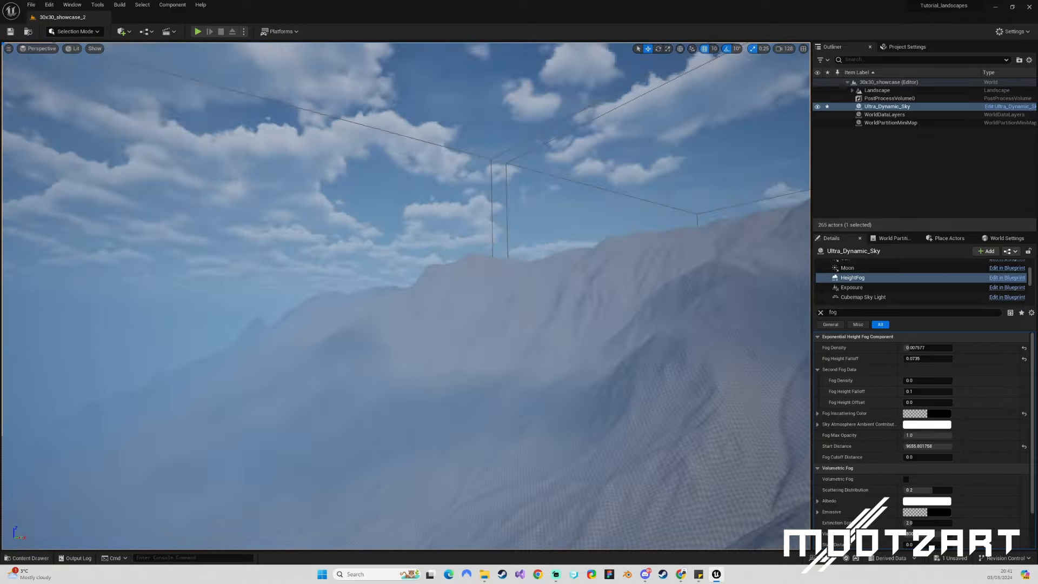
mouse_move(609, 282)
right_mouse_down()
mouse_move(617, 275)
mouse_move(609, 281)
right_mouse_up()
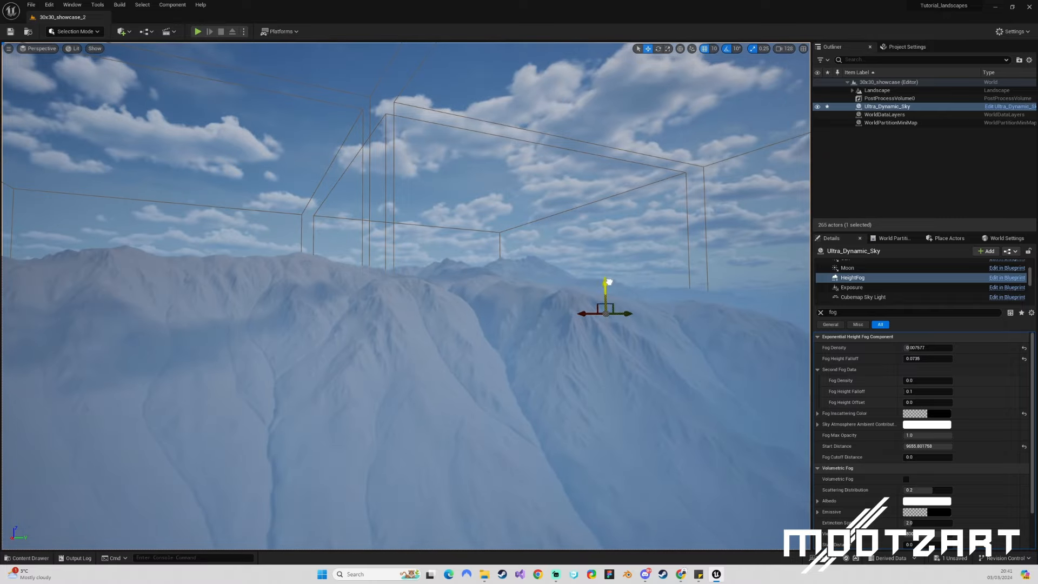
left_click_drag(609, 282, 611, 287)
Try a Fog Density of 0.0008 on the height fog and restore the original density.
right_click_drag(558, 292, 532, 311)
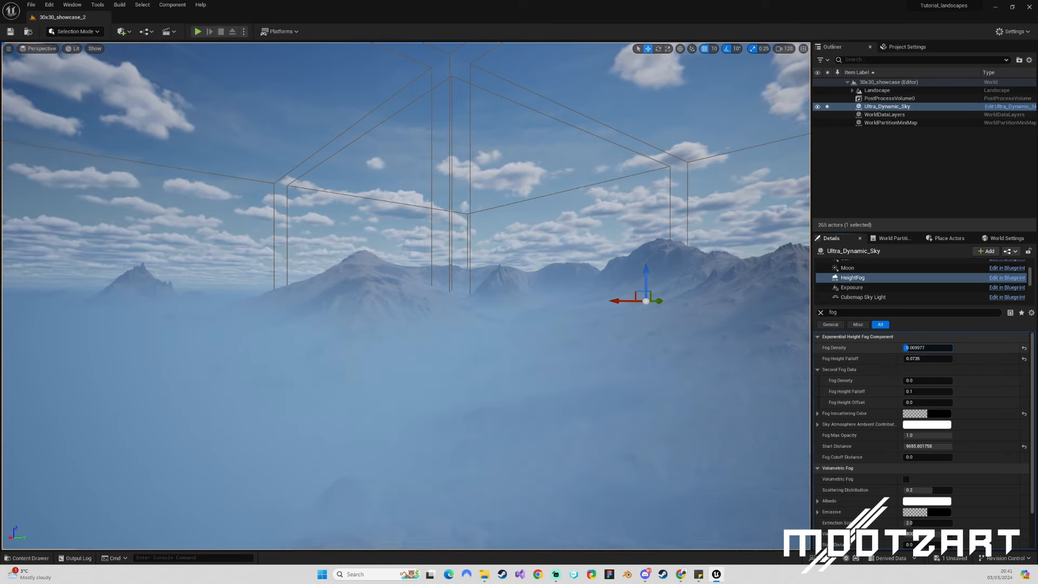
type("0.0008")
key("Return")
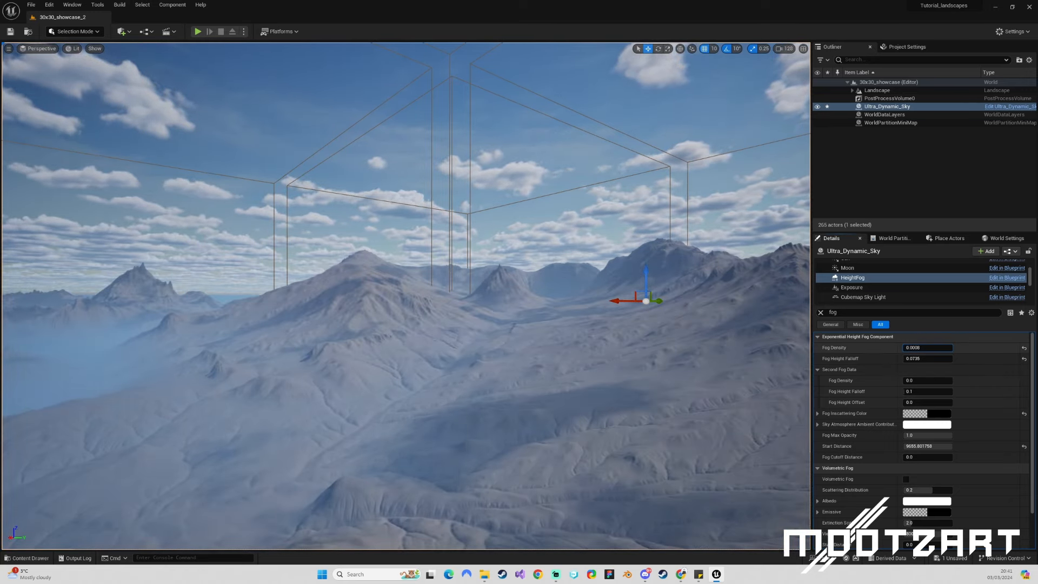
left_click_drag(922, 348, 926, 349)
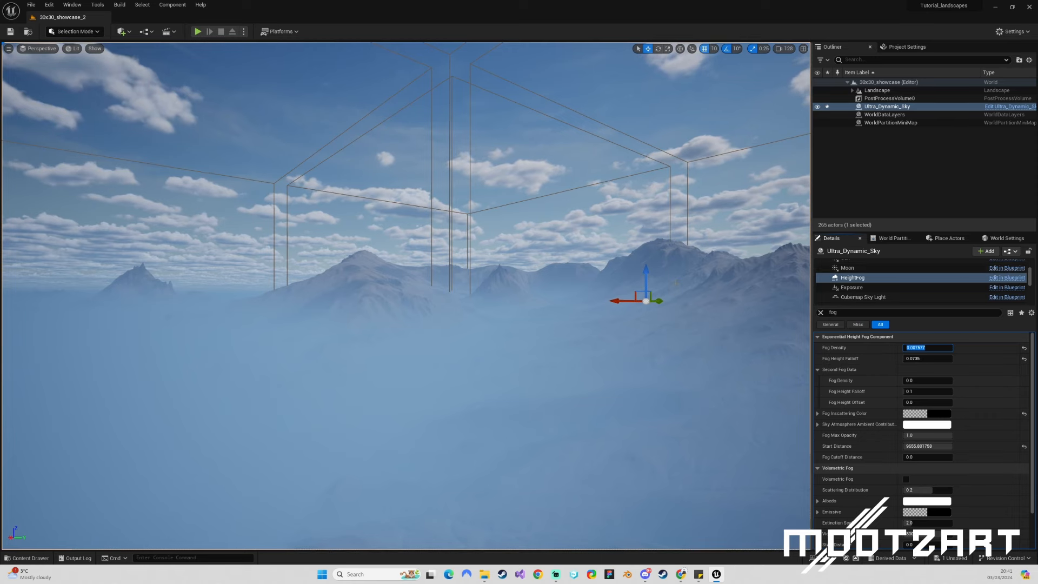
Lower the sky's HeightFog component further and play-test from the valley terrain, running along the slope before stopping the preview.
left_click_drag(649, 271, 651, 280)
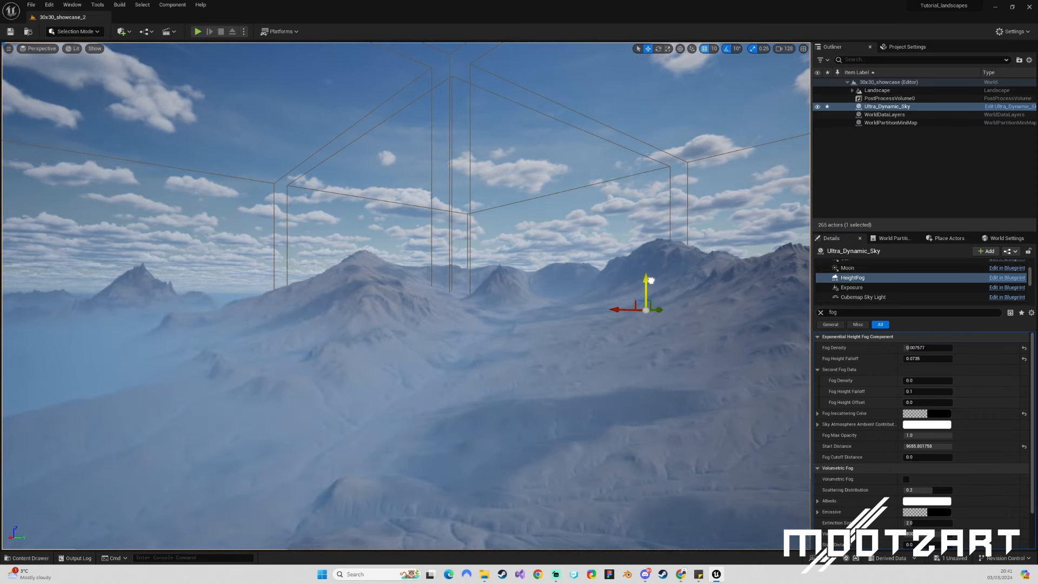
right_click_drag(490, 354, 562, 354)
right_click(501, 352)
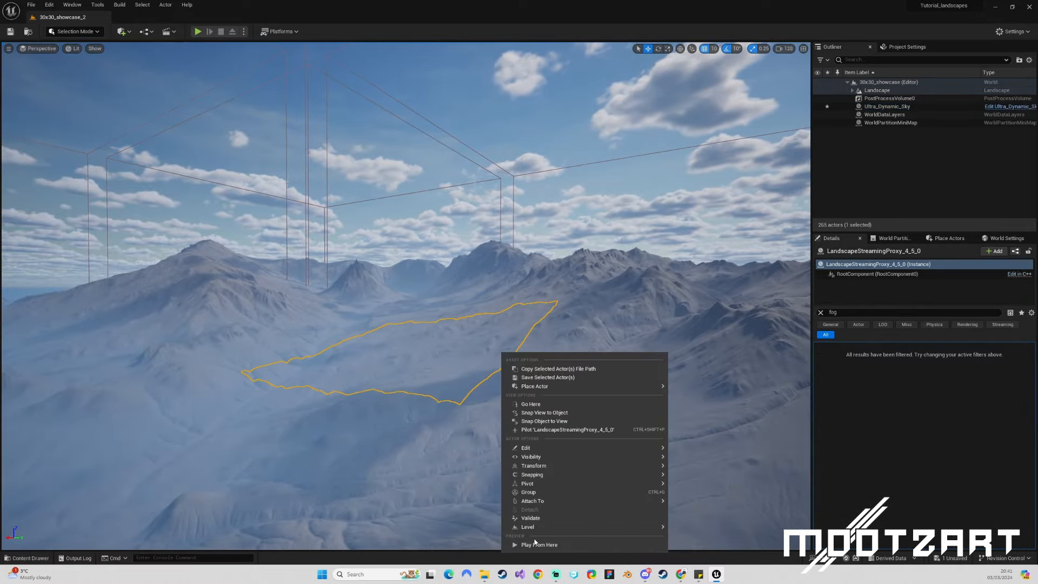
left_click(533, 546)
key("w")
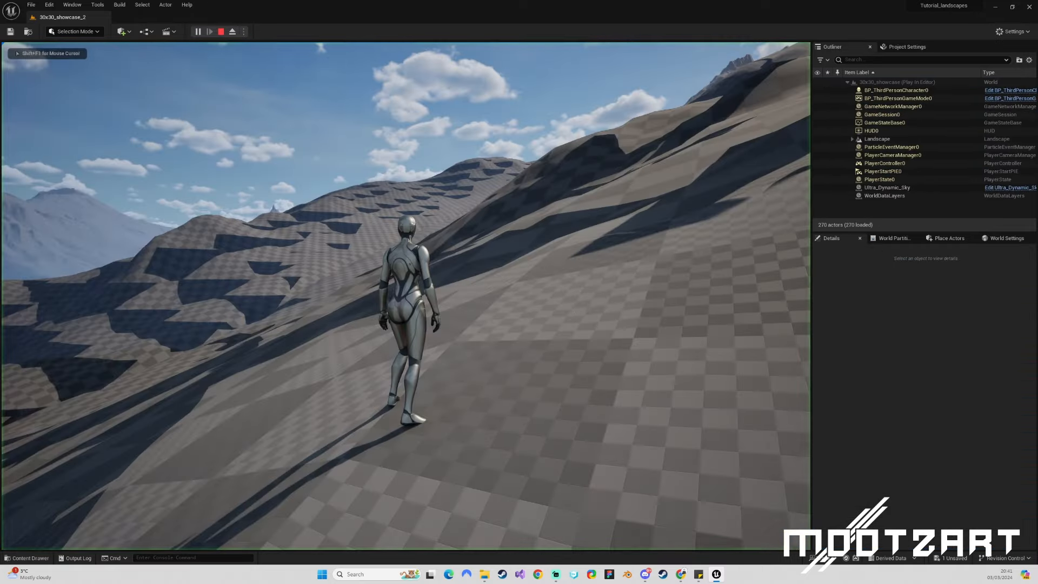
key("w")
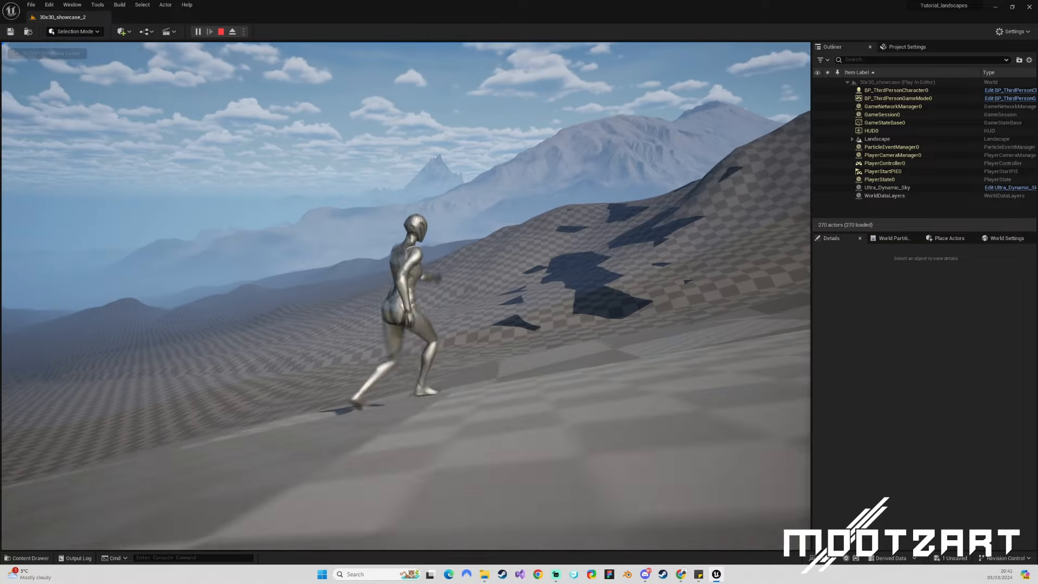
key("Escape")
Start another game preview from the hillside and run the character around to examine the fog over the distant mountains.
left_click(318, 324)
right_click(449, 191)
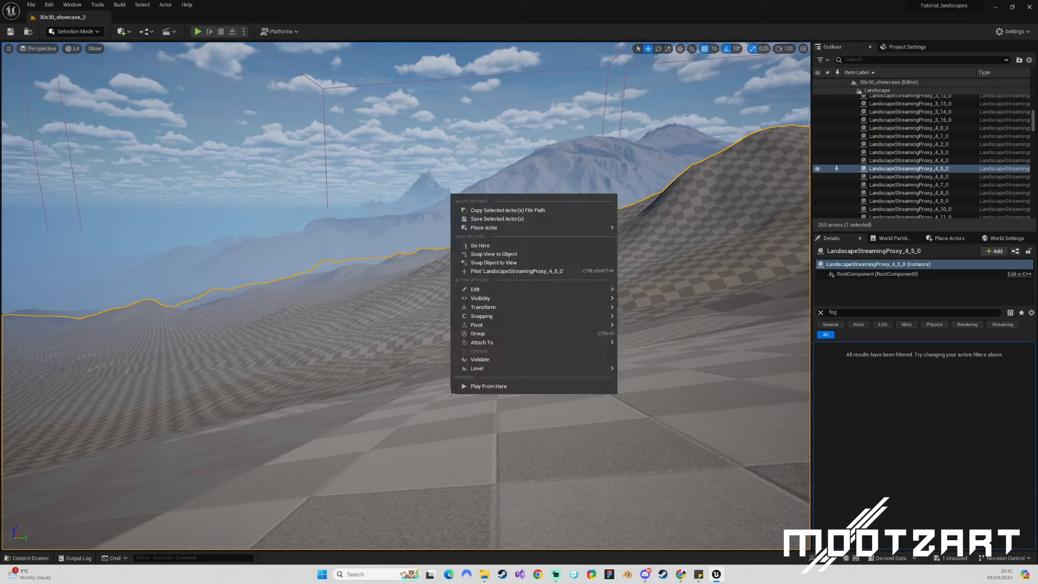
left_click(475, 387)
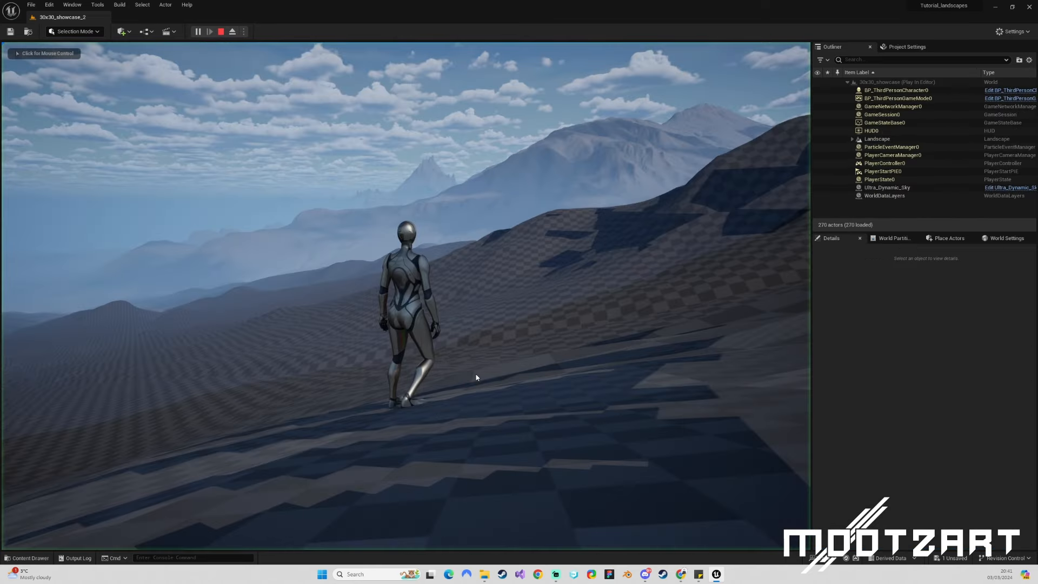
key("w")
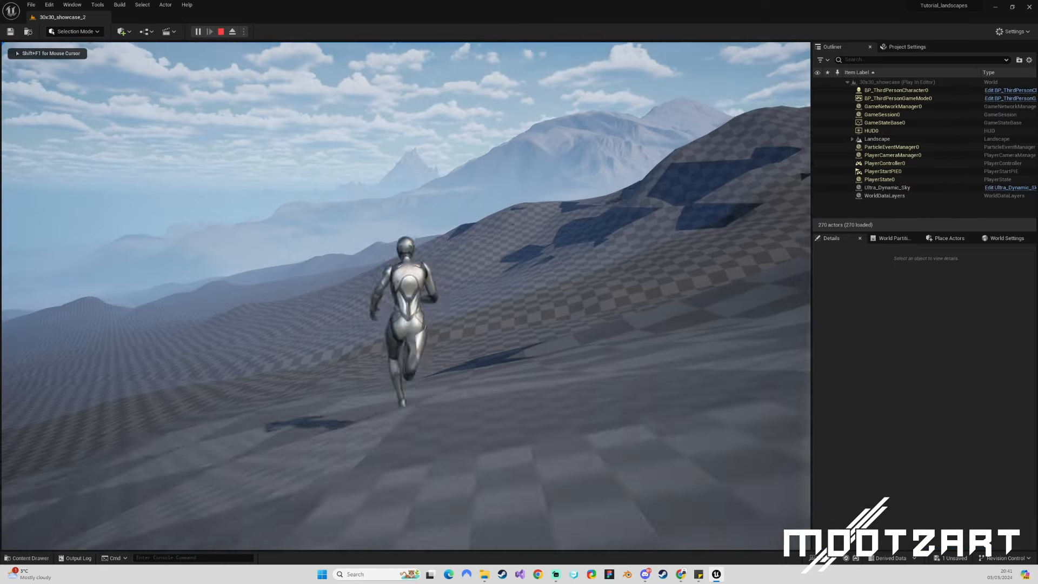
key("d")
key("w")
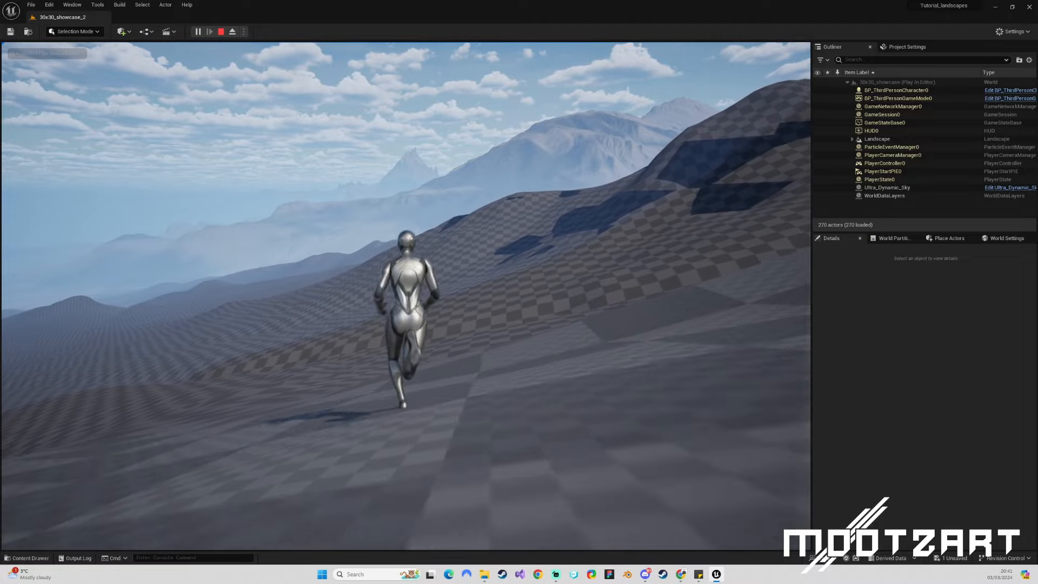
key("d")
key("a")
key("a")
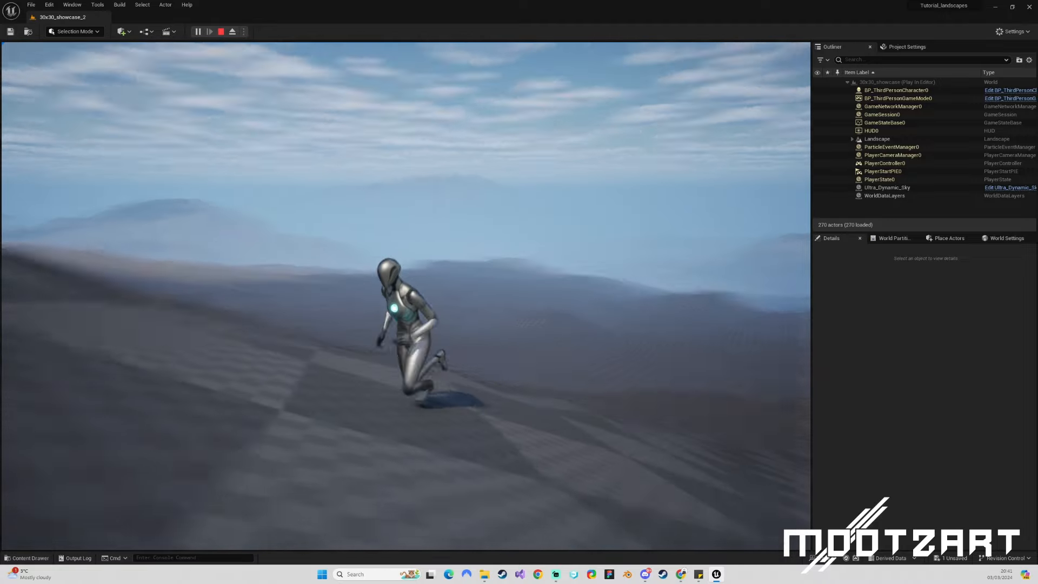
key("w")
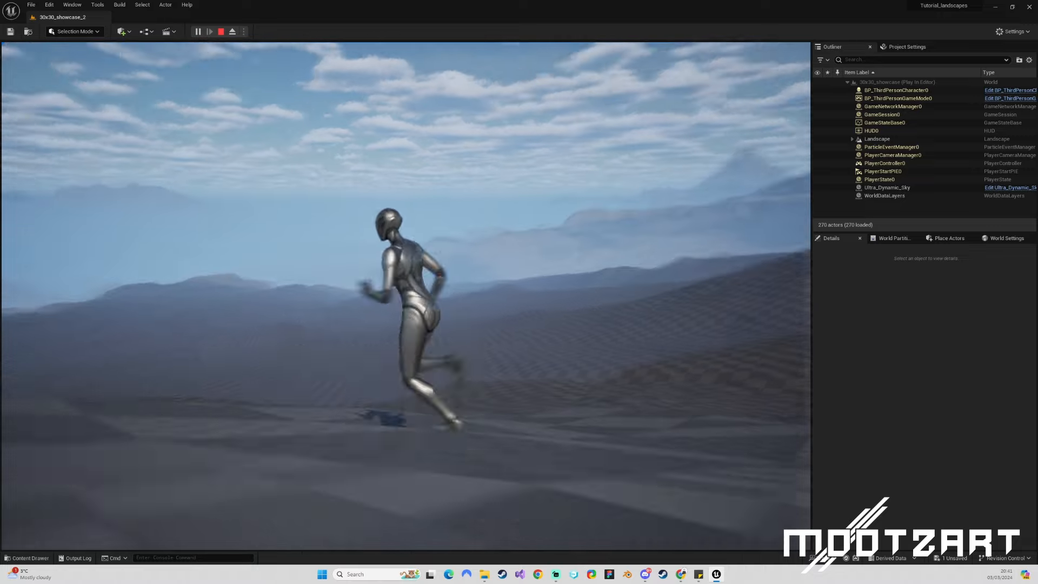
Switch the running preview to full screen and show the frame timing overlay with the console command stat unit.
key("F11")
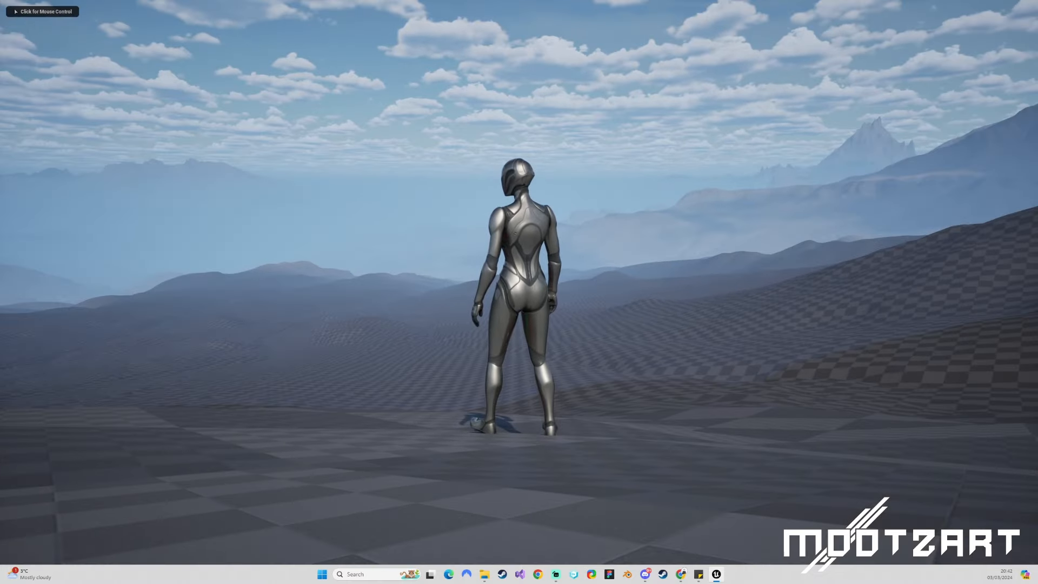
key("shift+F1")
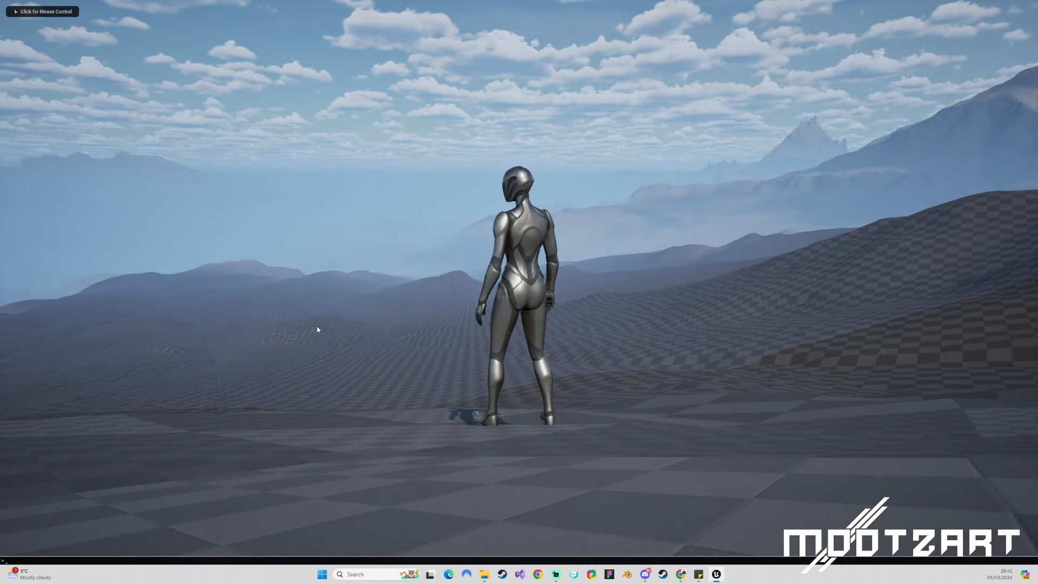
key("grave")
type("stat unit")
key("Return")
left_click(317, 329)
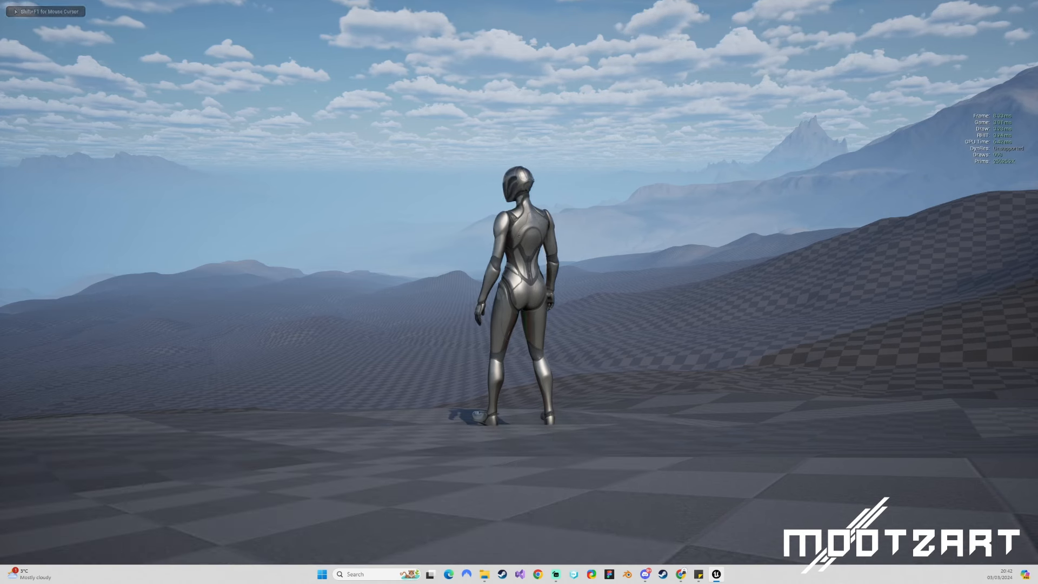
Add the frame rate overlay with the console command stat fps and return control to the character.
key("shift+F1")
key("grave")
type("stat fps")
key("Return")
left_click(317, 329)
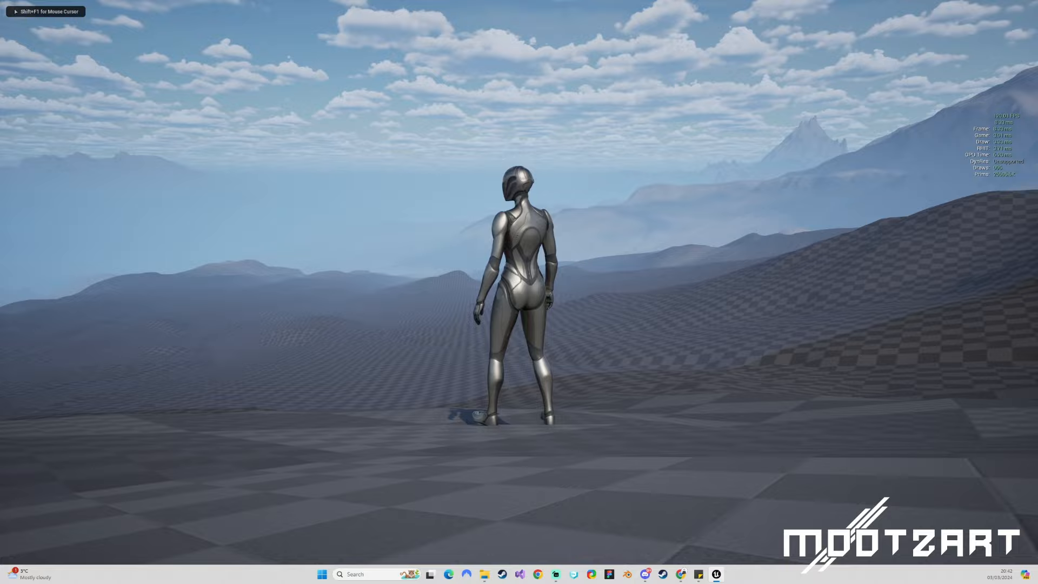
Run the character across the slopes in several directions to examine the frame rate, frame timings and distant scenery.
key("w")
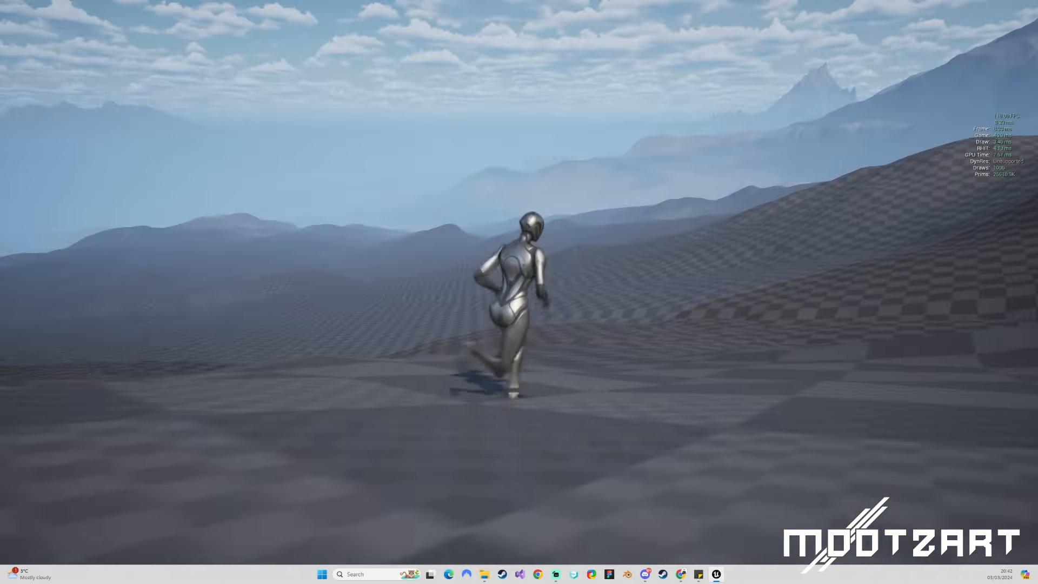
key("d")
key("w")
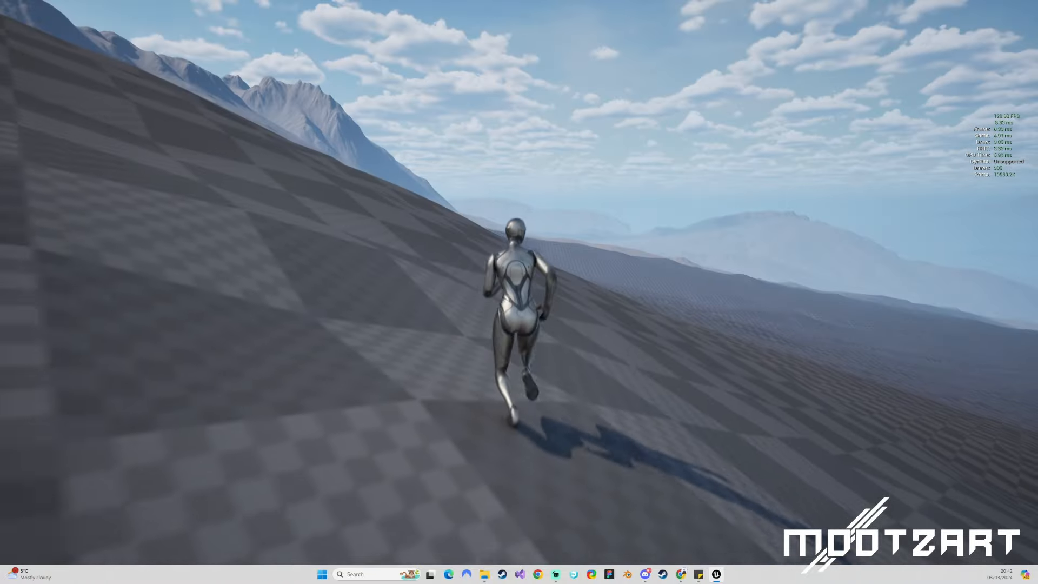
key("a")
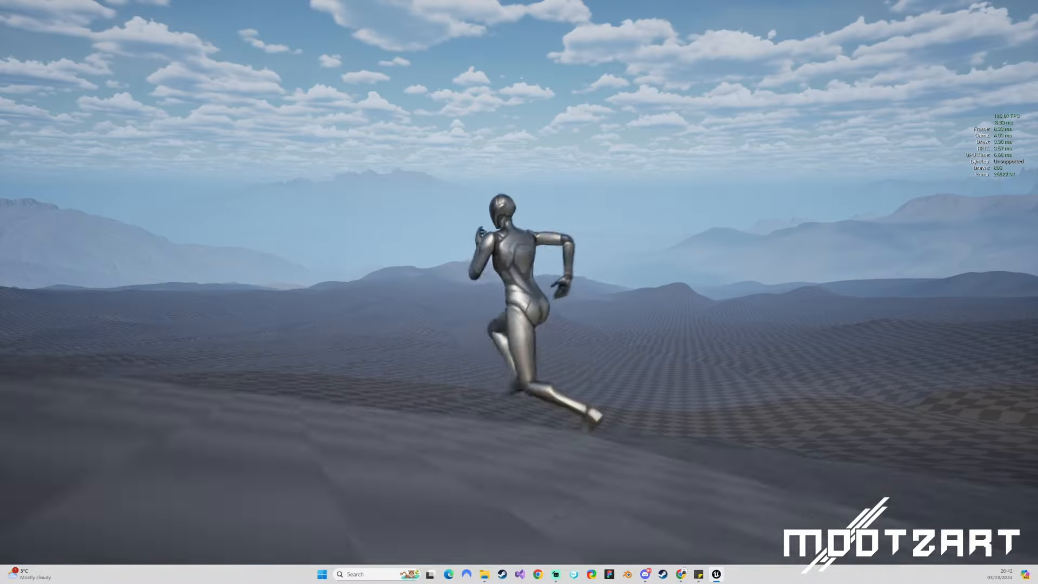
key("a")
key("s")
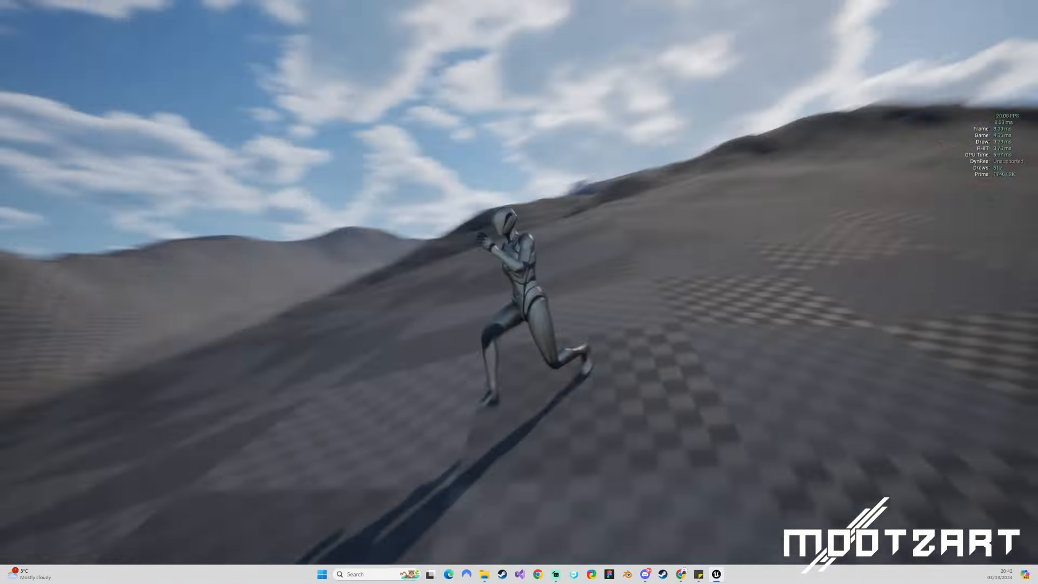
key("a")
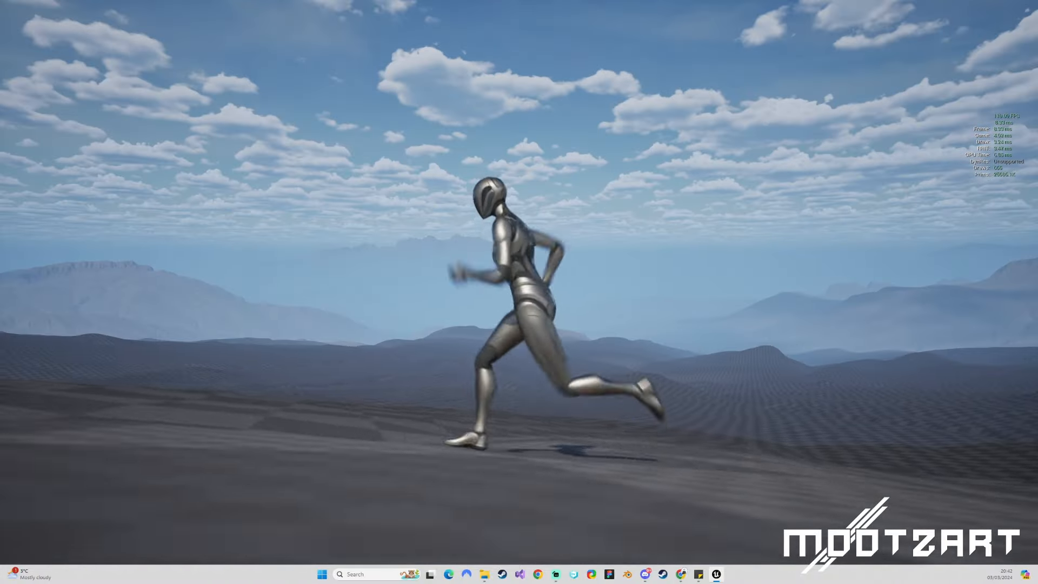
key("w")
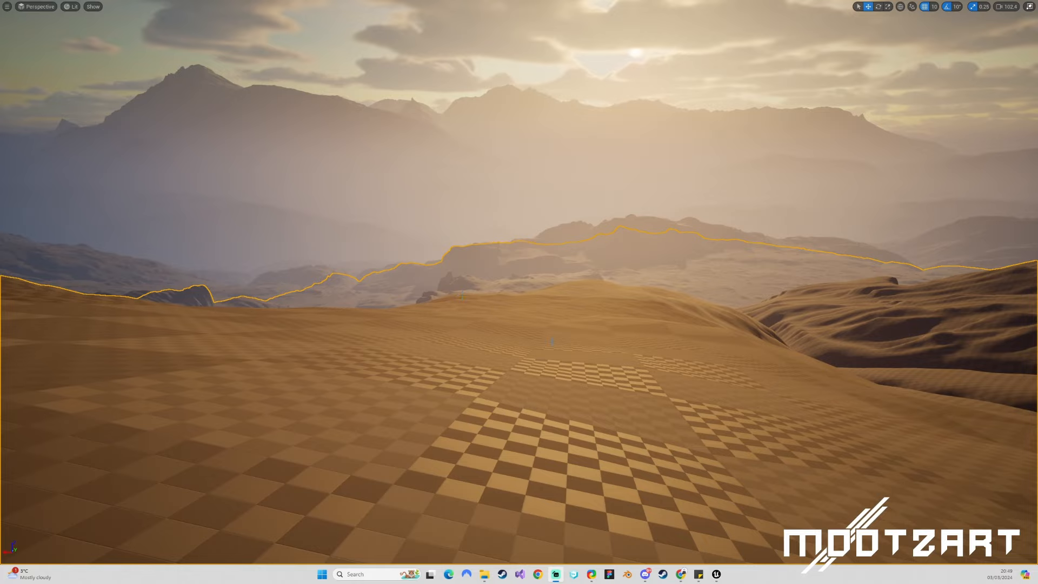
Start a game preview from the sunlit sand dune and run the character around to examine the landscape and performance.
right_click_drag(491, 329, 476, 238)
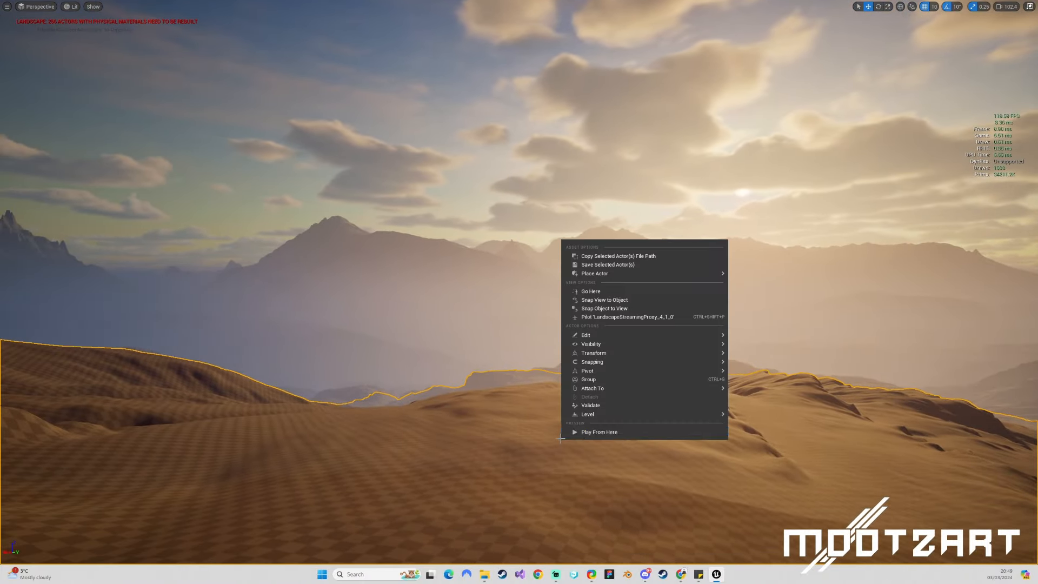
left_click(585, 432)
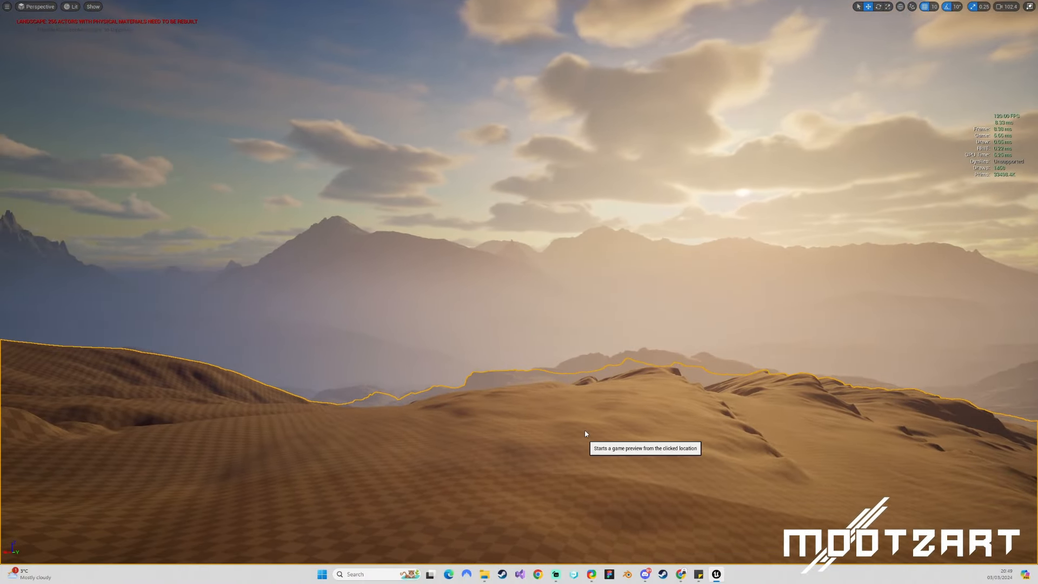
key("w")
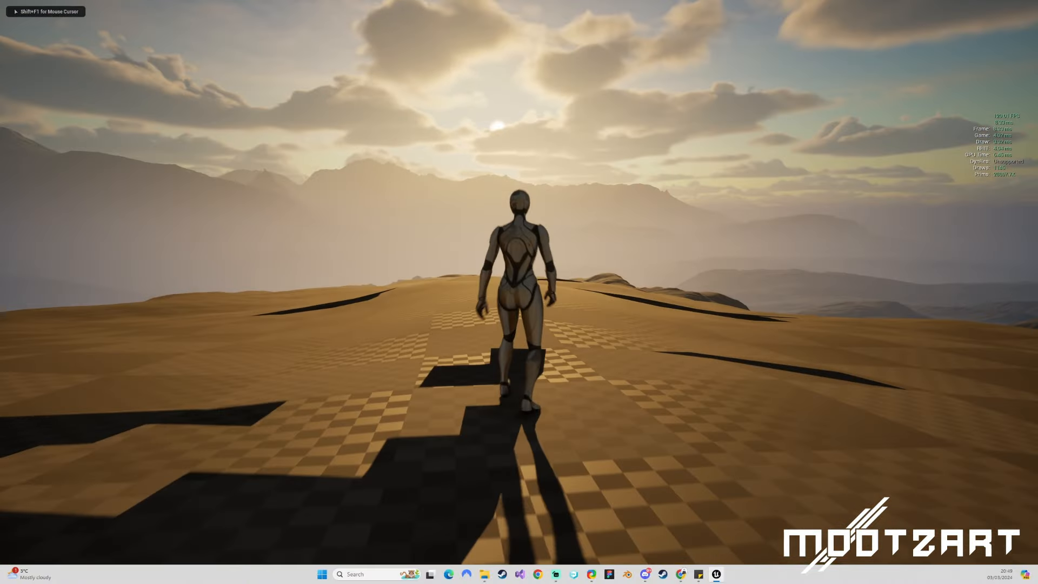
key("a")
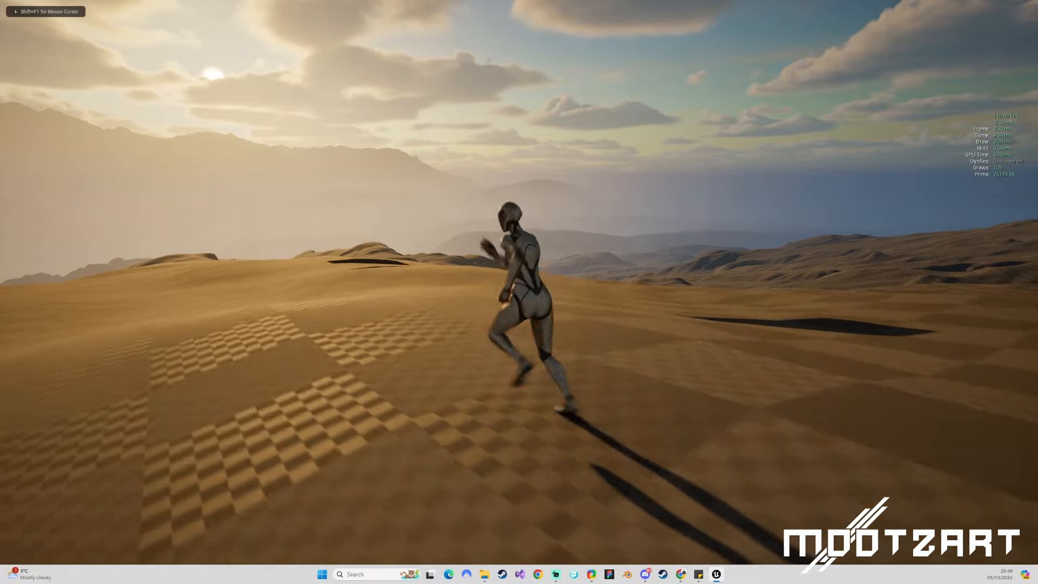
key("d")
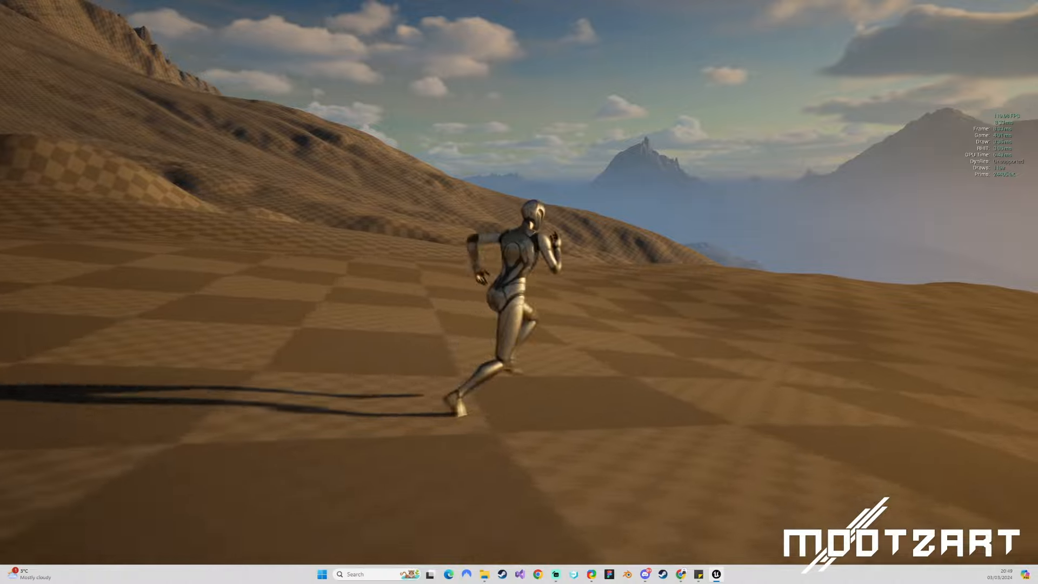
key("a")
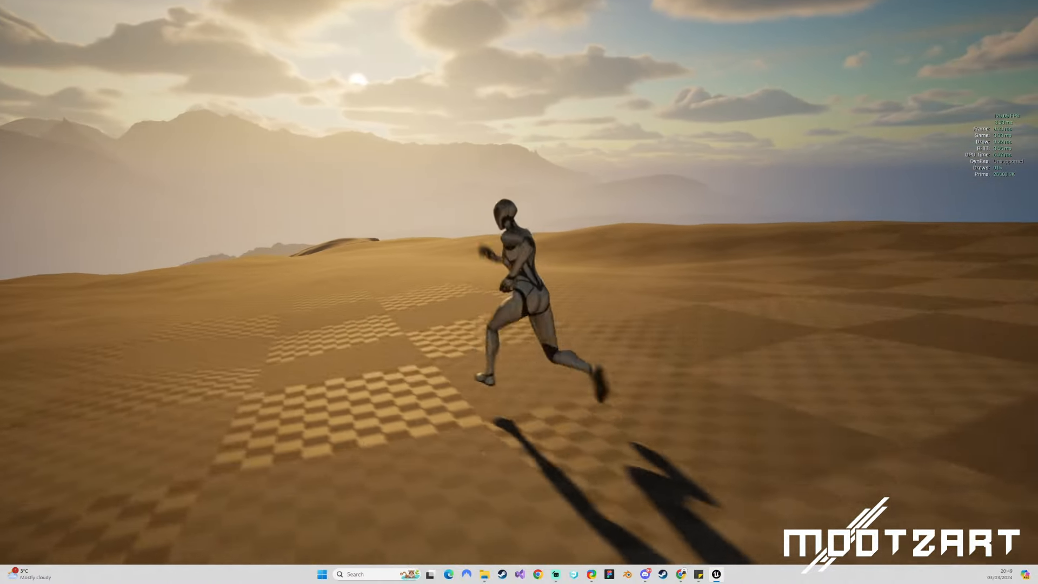
key("d")
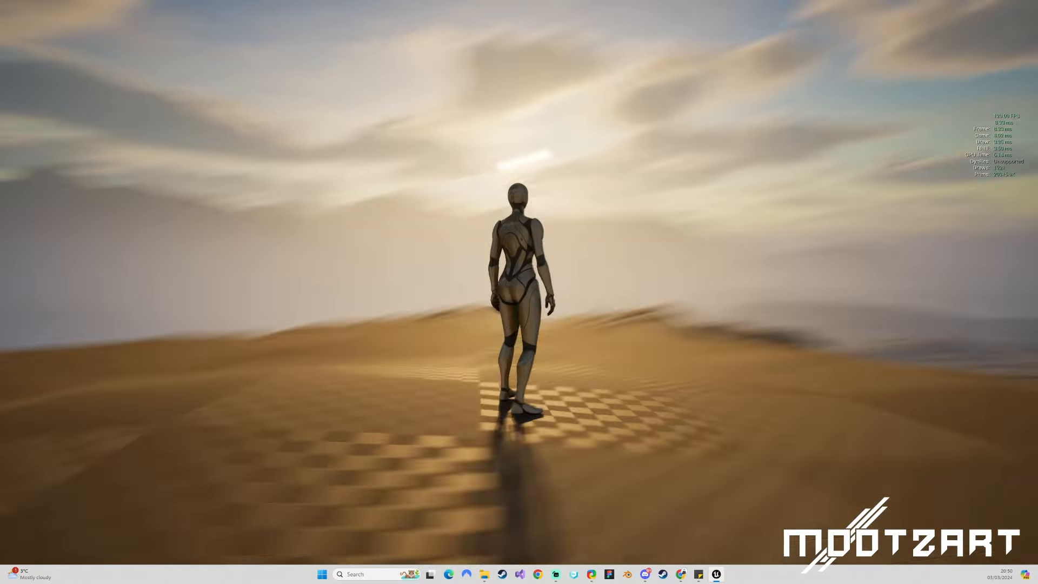
key("w")
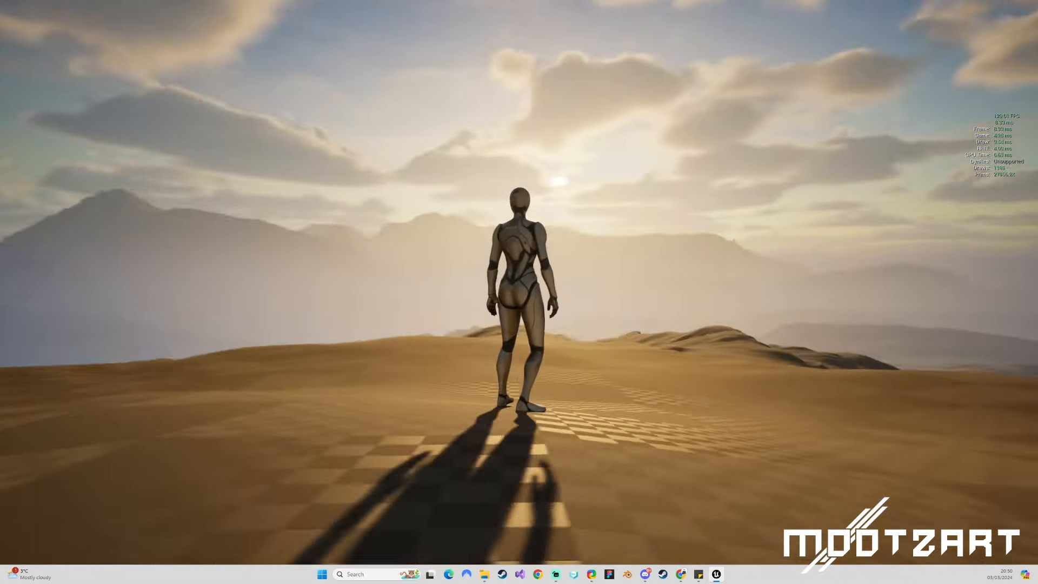
key("a")
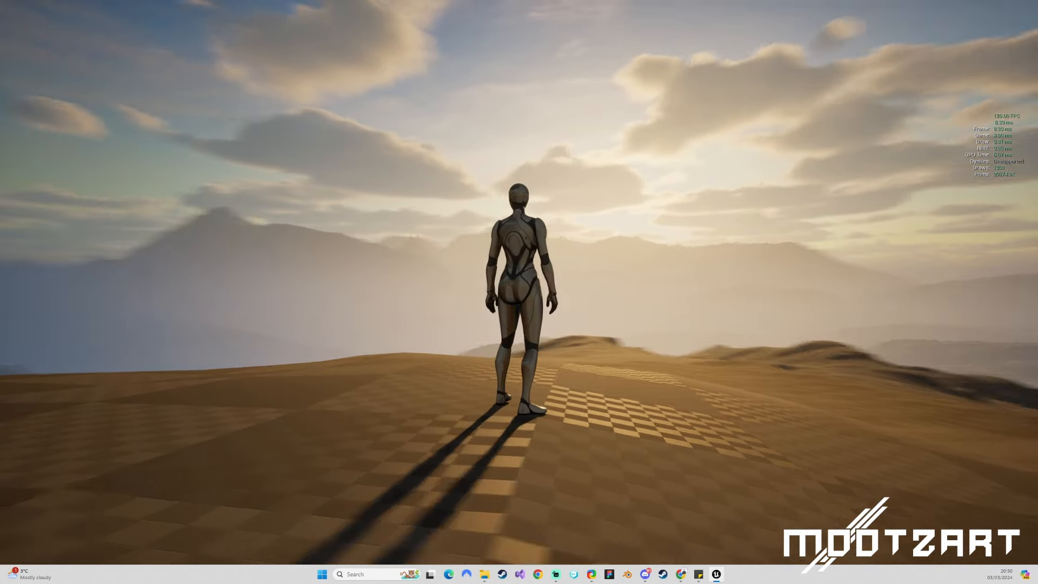
key("a")
key("w")
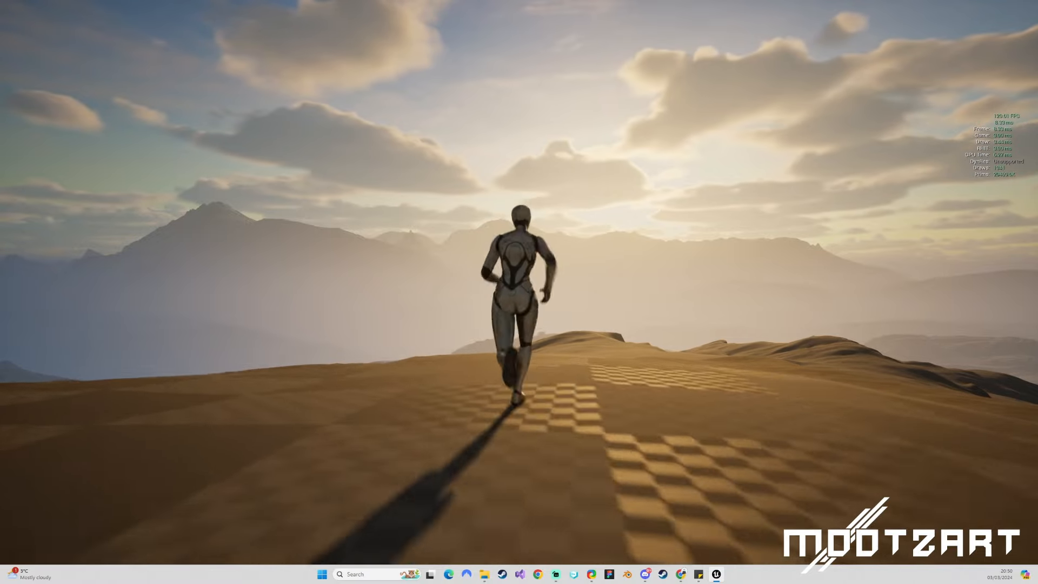
key("s")
key("w")
key("d")
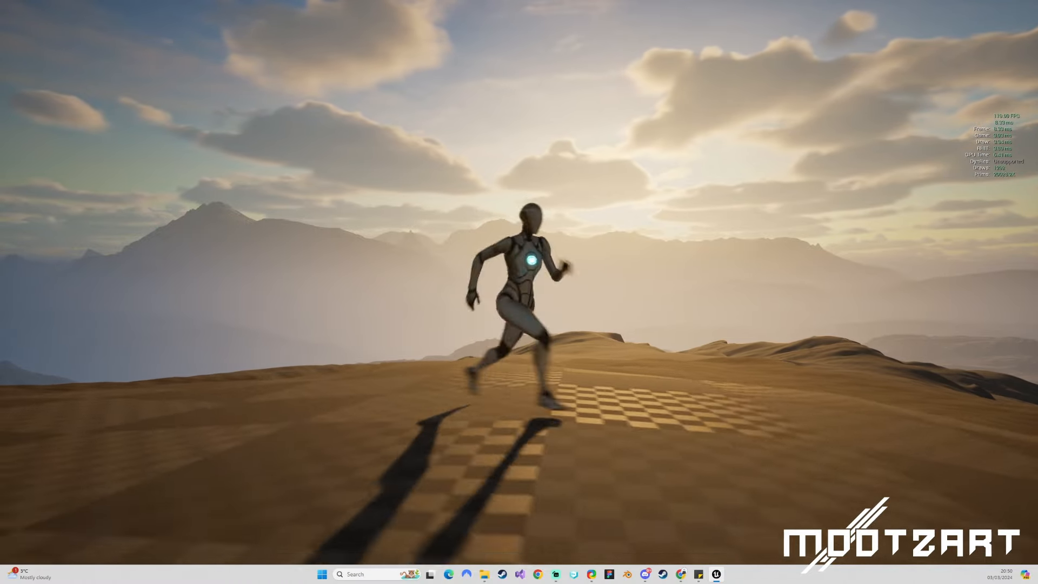
key("a")
key("w")
key("d")
key("s")
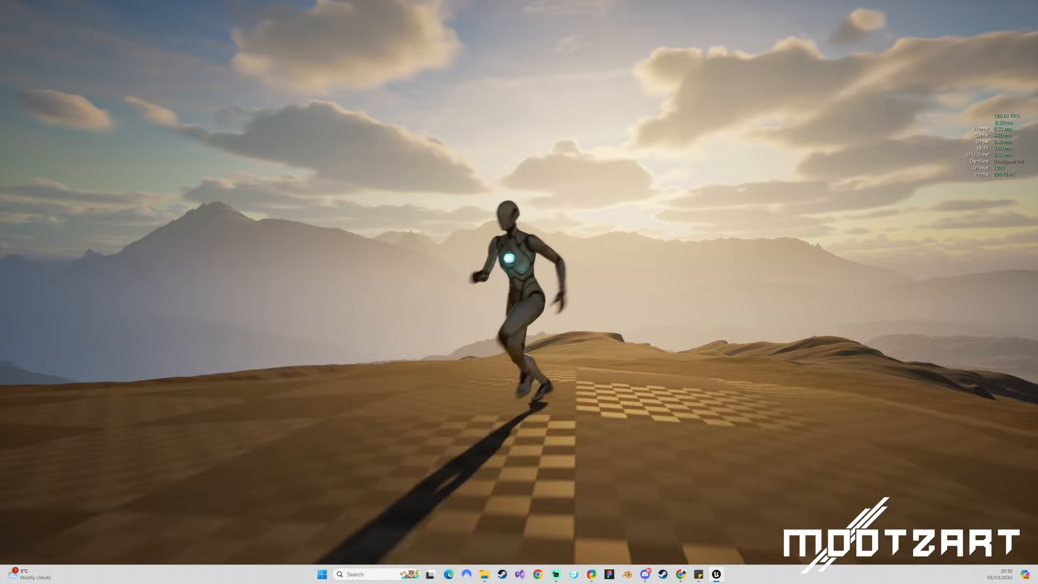
key("a")
key("w")
key("a")
key("w")
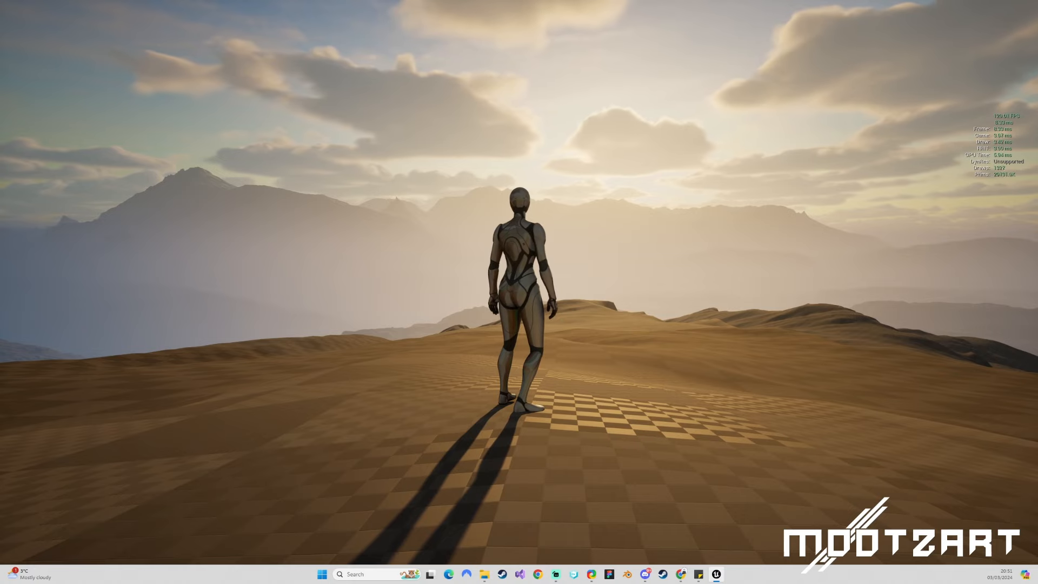
key("w")
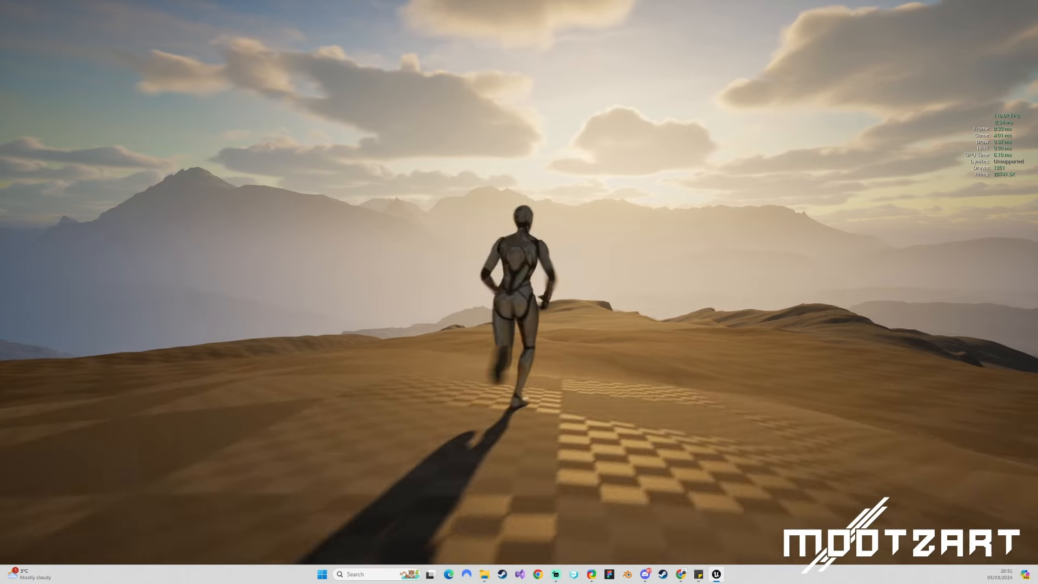
key("s")
key("a")
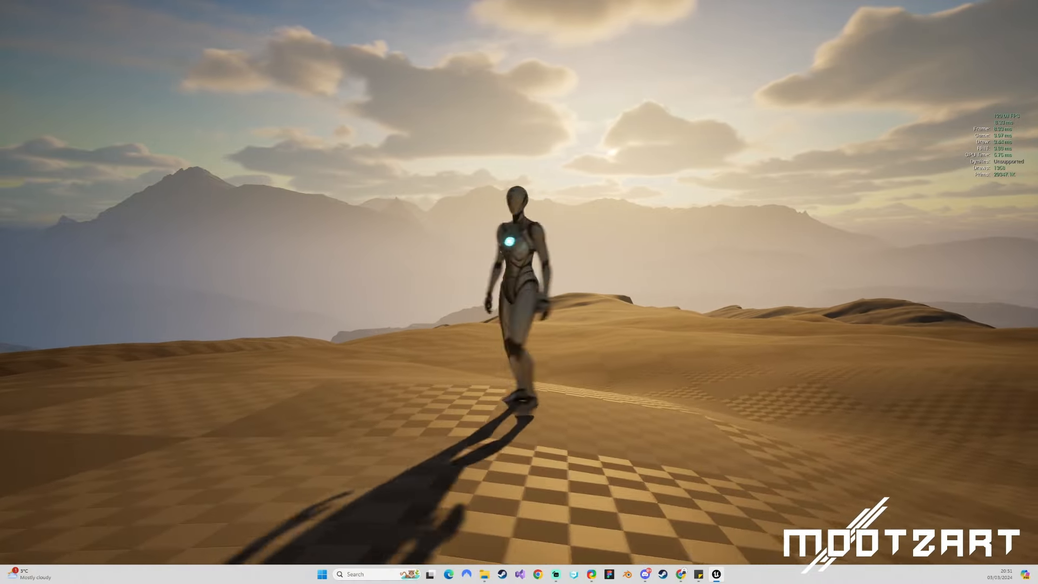
Run the character in several directions across the checkered dune tops to examine the hazy mountains, clouds and frame timings all around.
key("w")
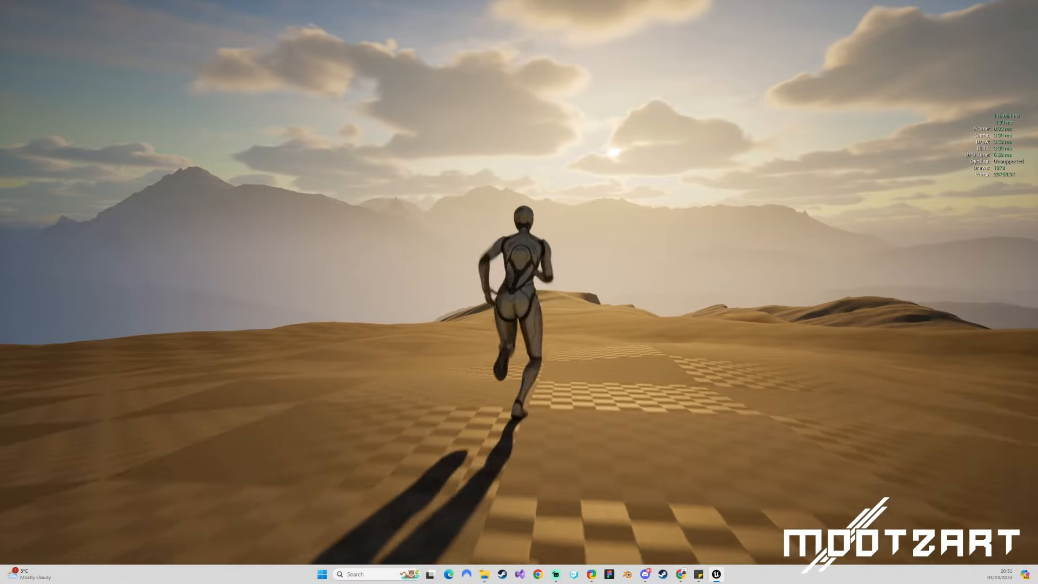
key("w")
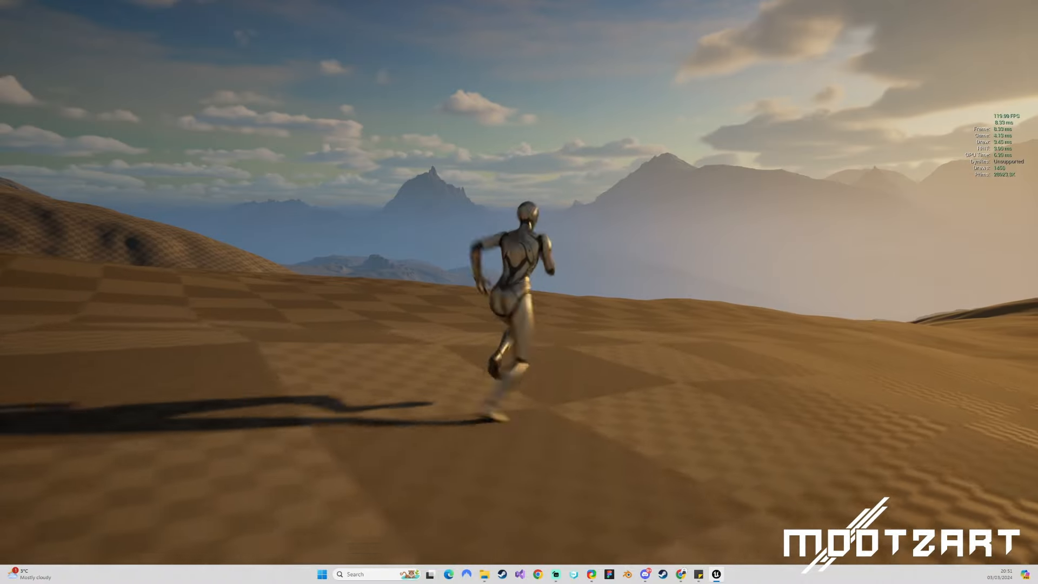
key("d")
key("d")
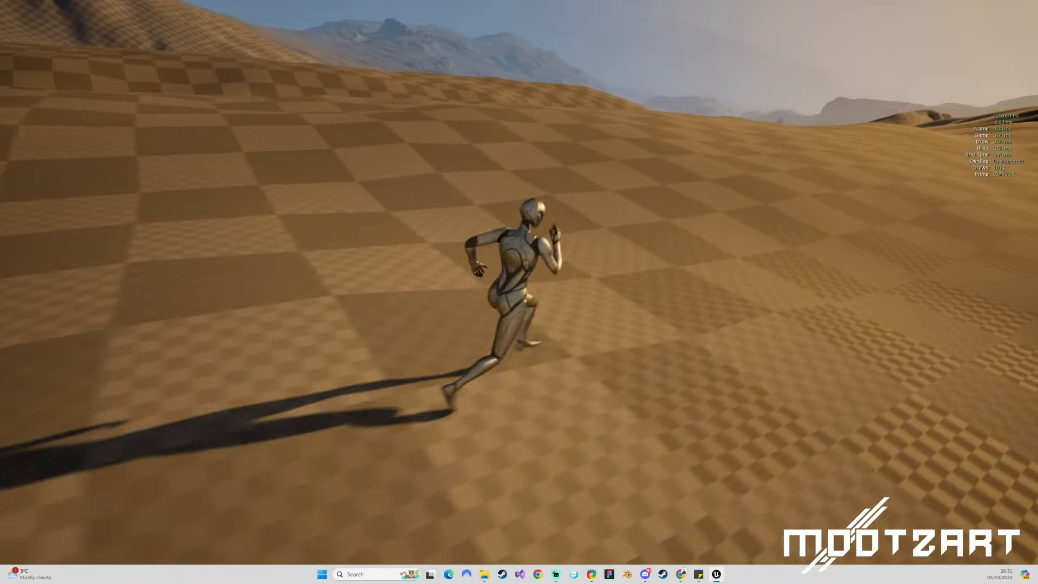
key("w")
key("w")
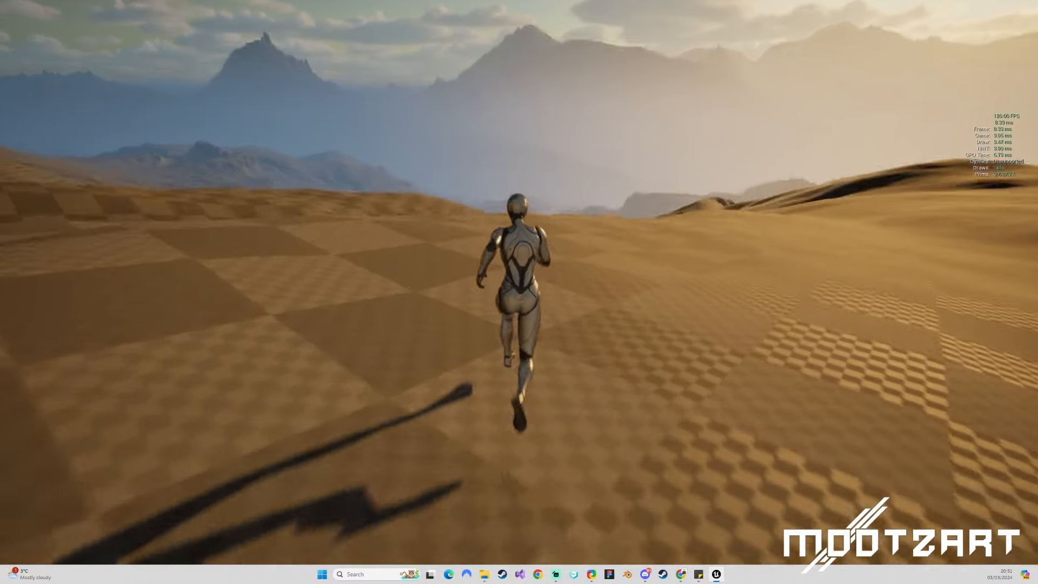
key("d")
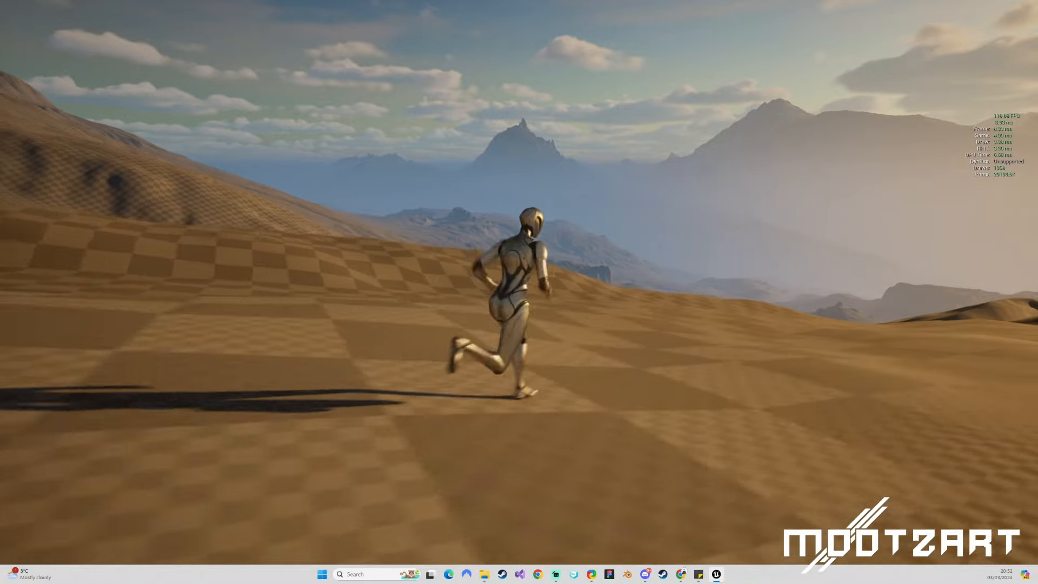
key("w")
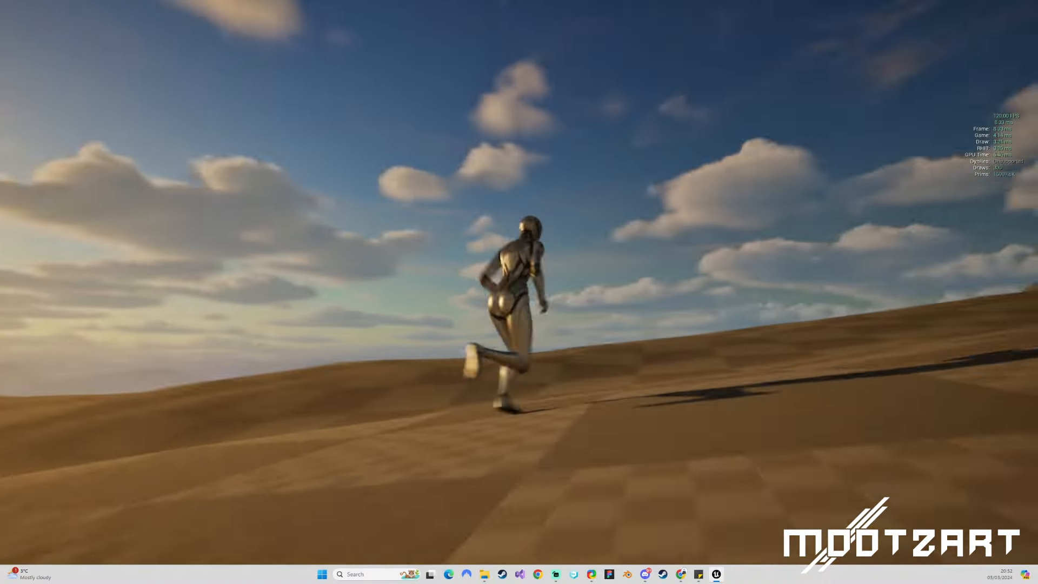
key("a")
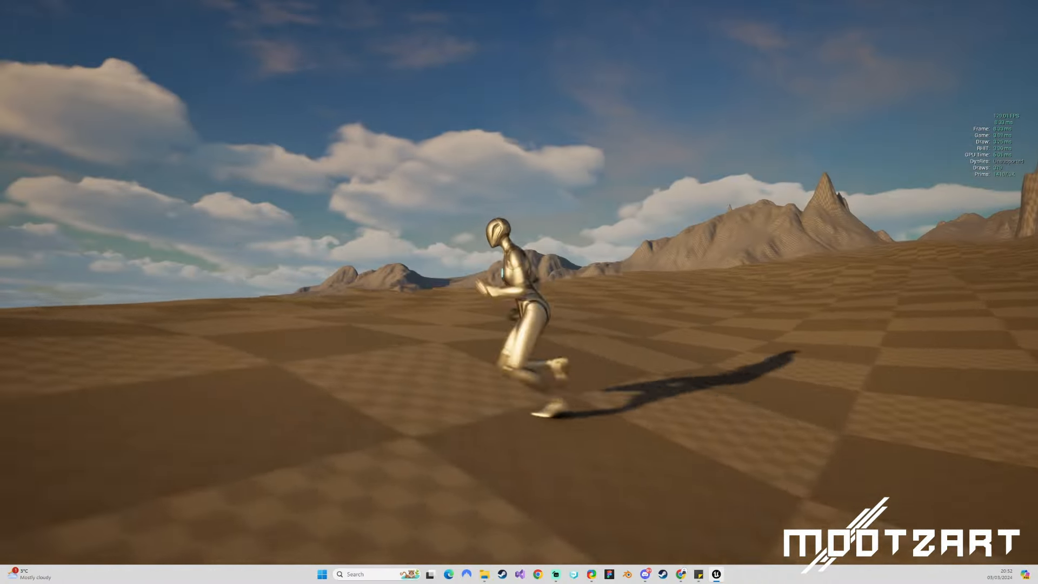
key("w")
key("d")
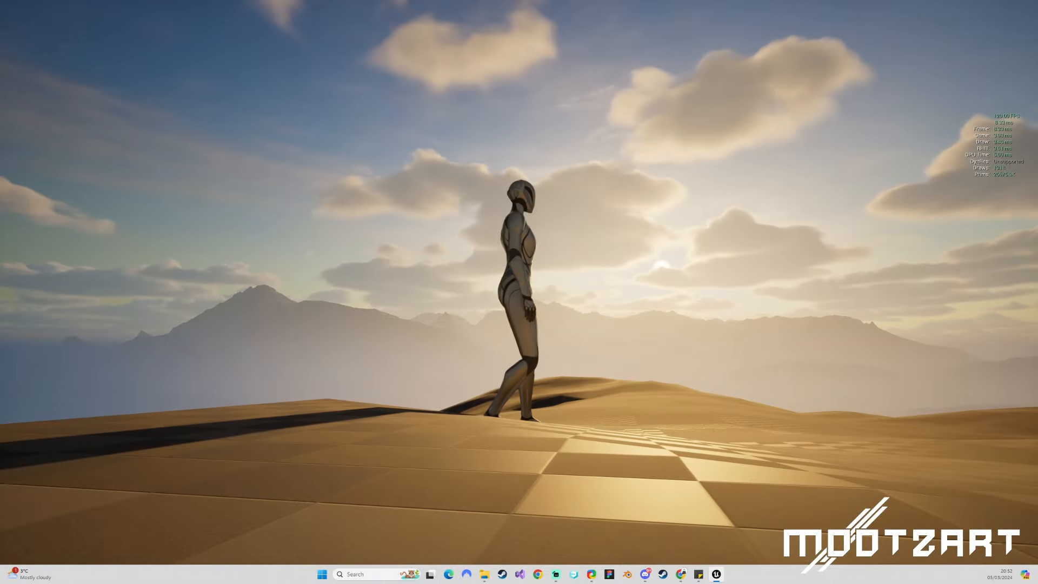